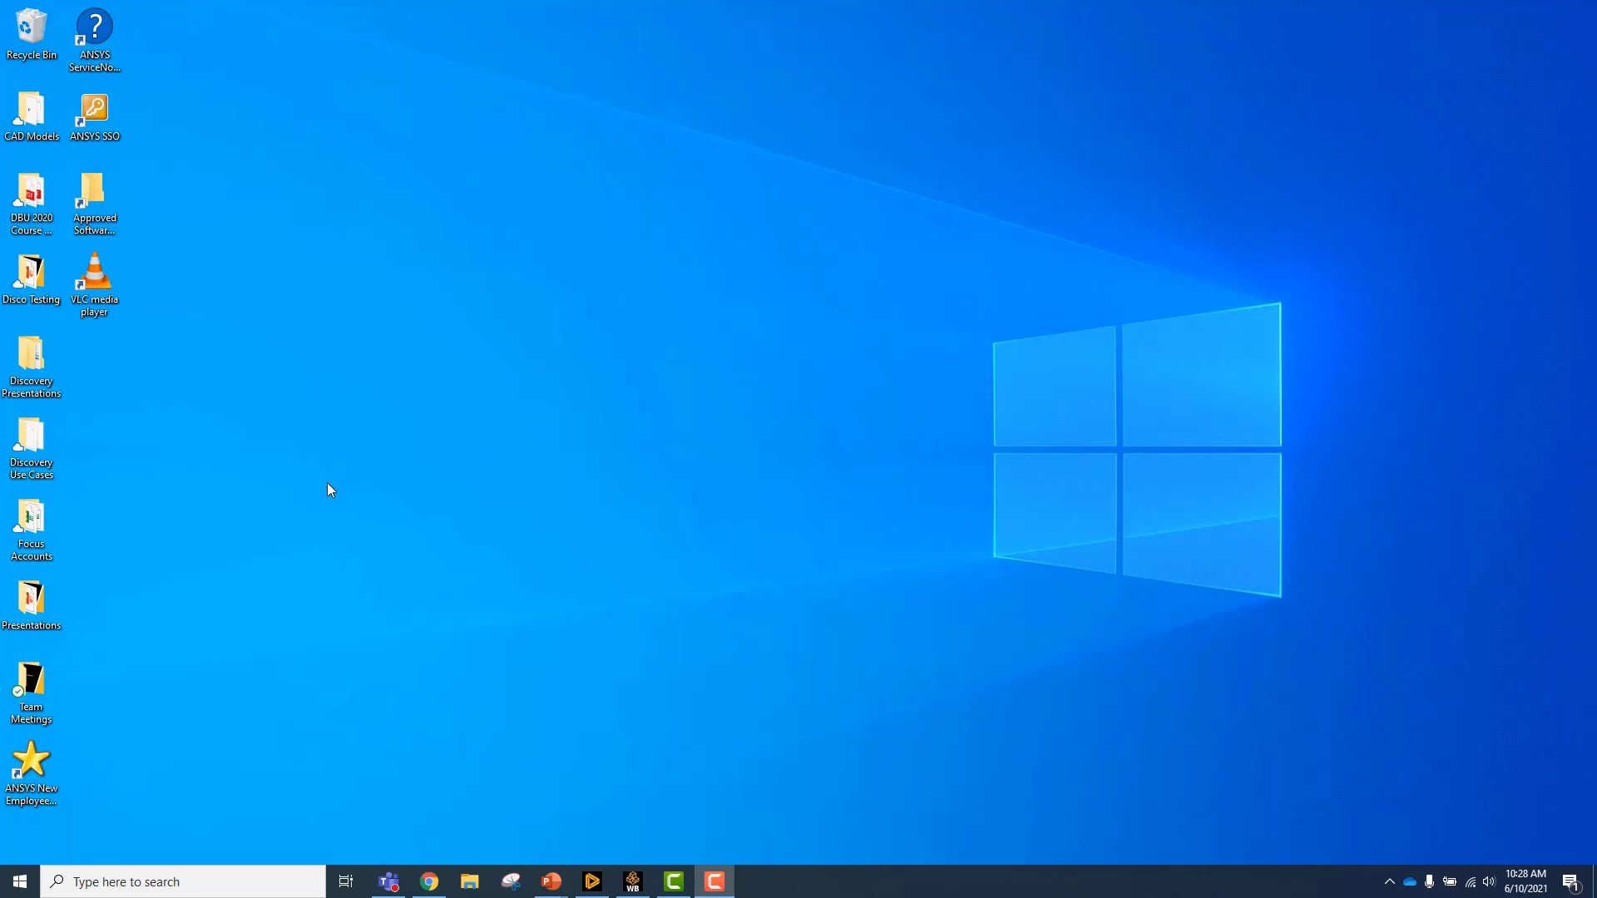
Browse the Ansys 2021 R2 app group in the Start menu, then close it.
left_click(20, 882)
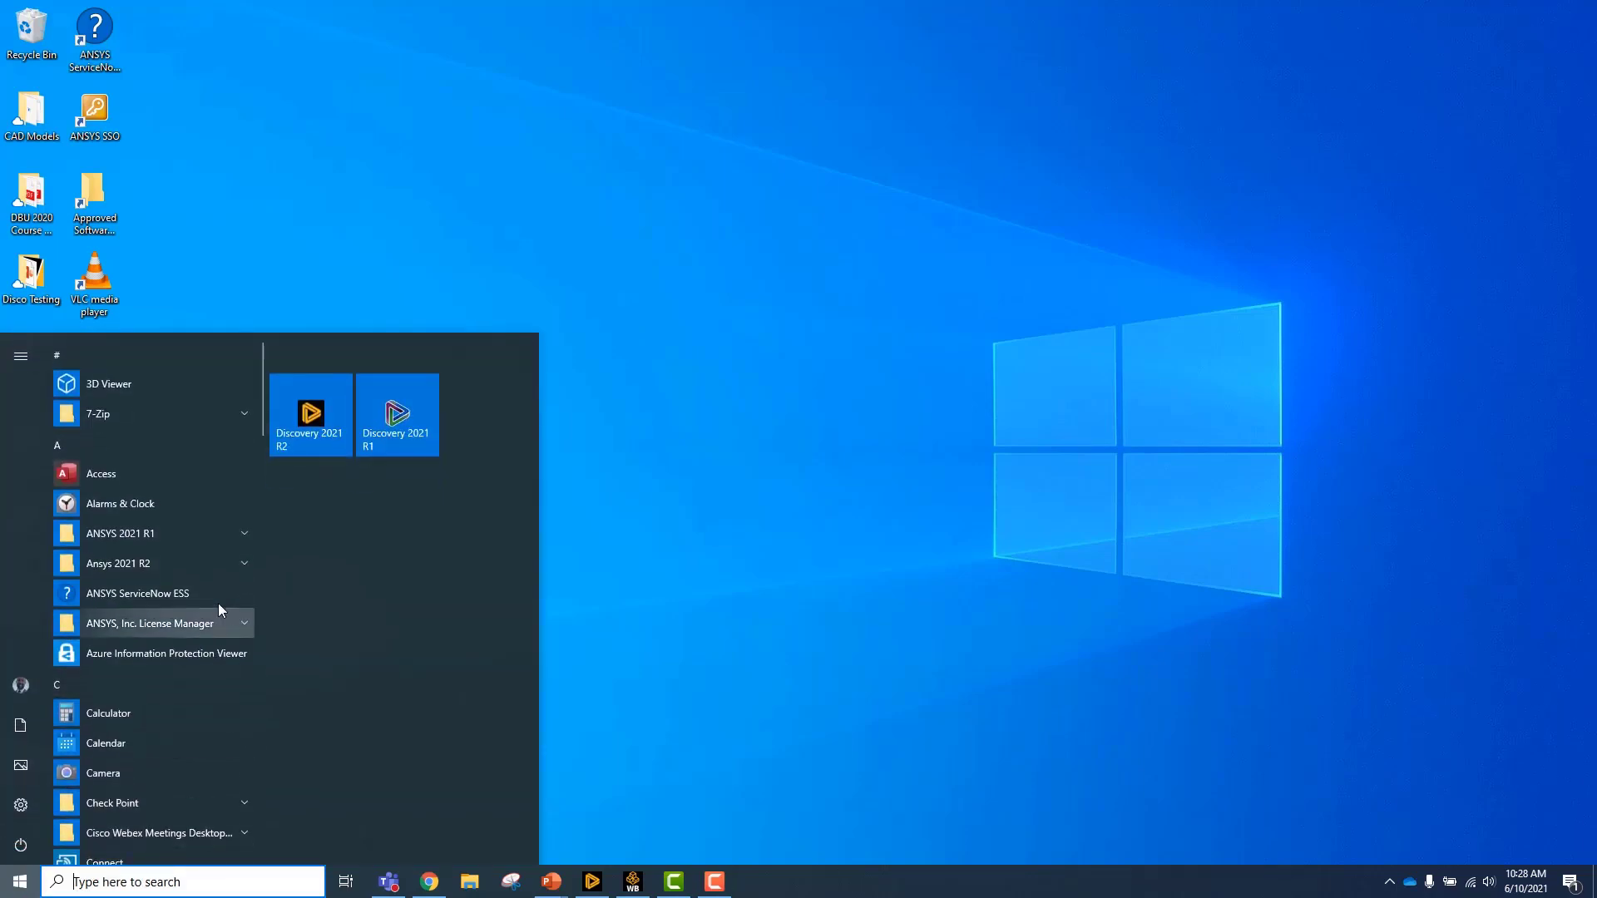
left_click(245, 565)
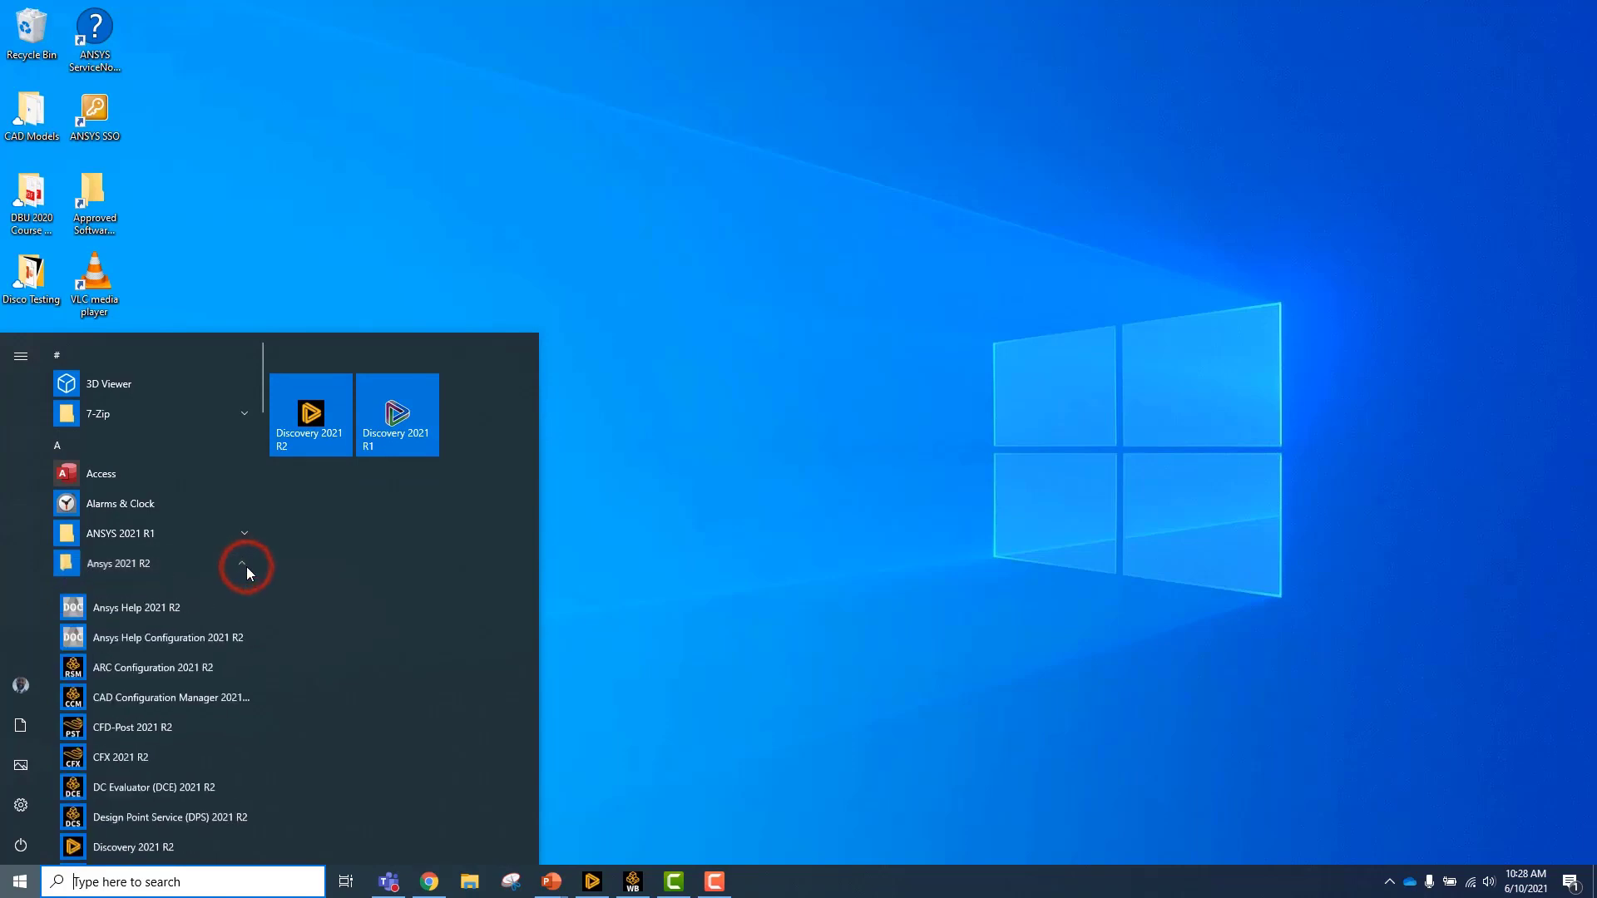
scroll(177, 662, "down", 3)
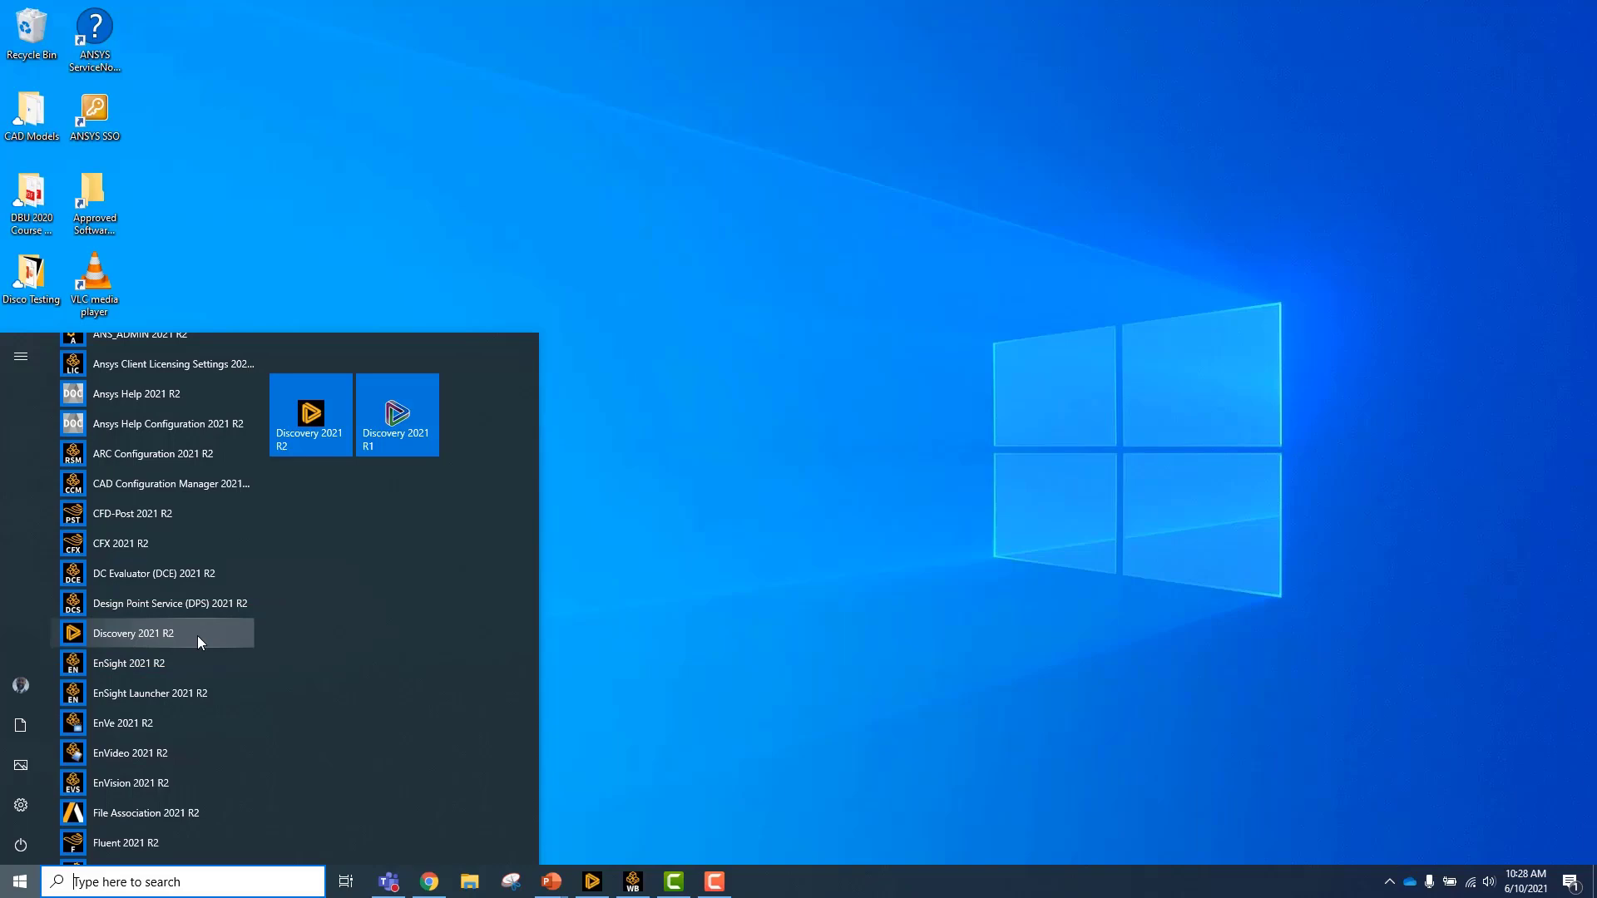
left_click(630, 632)
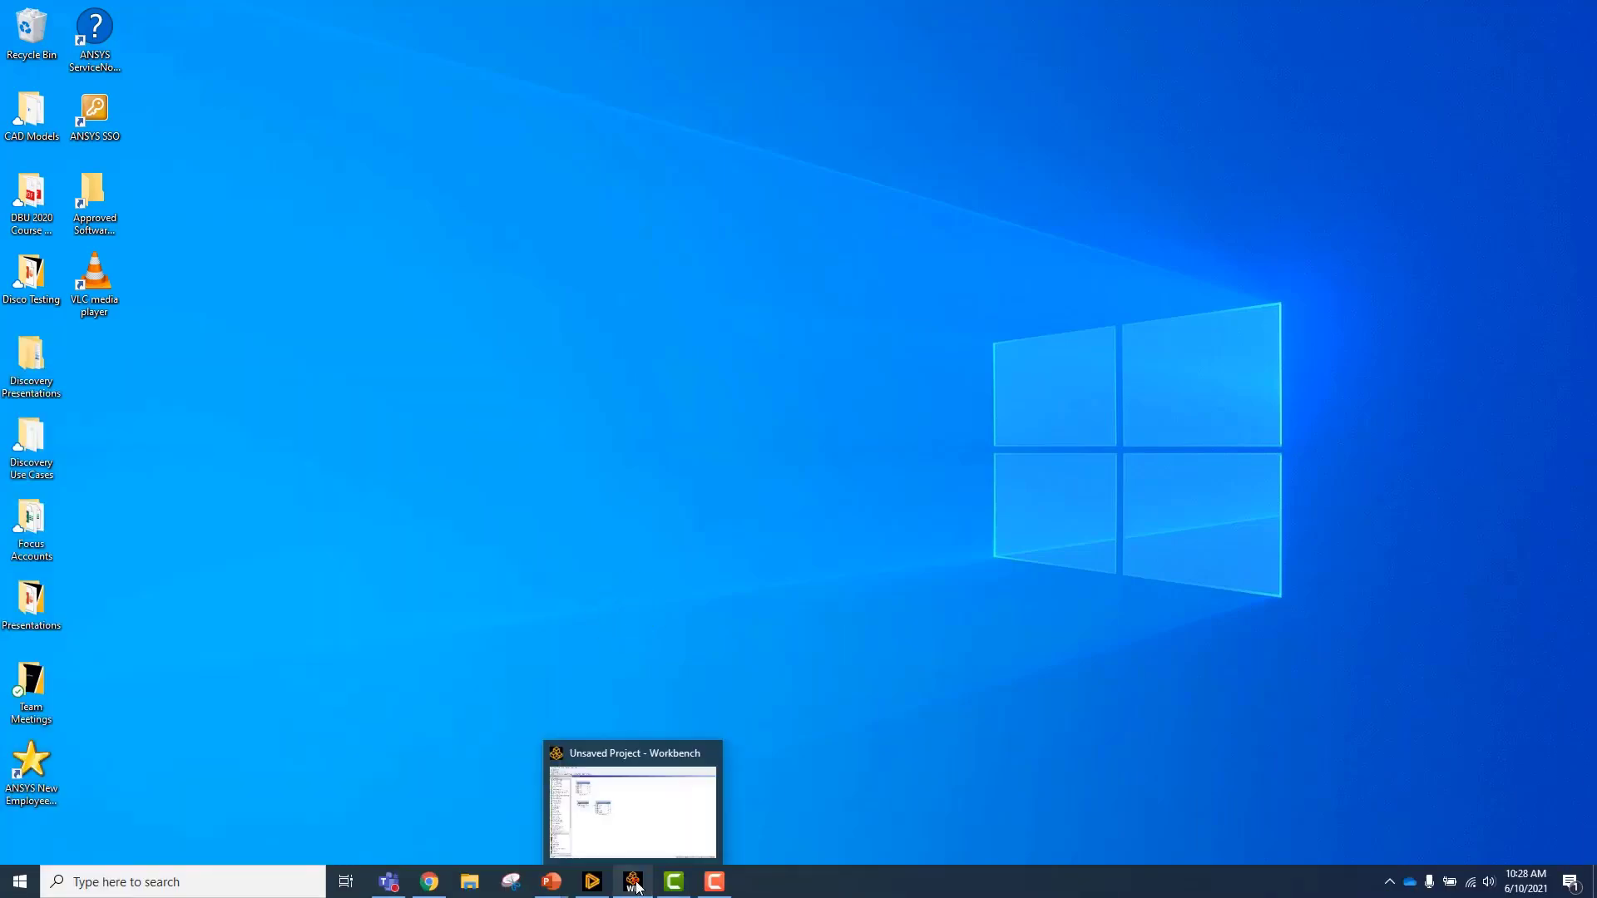
In Workbench, create a New Discovery Geometry for the Fluid Flow (CFX) system's Geometry cell.
left_click(632, 881)
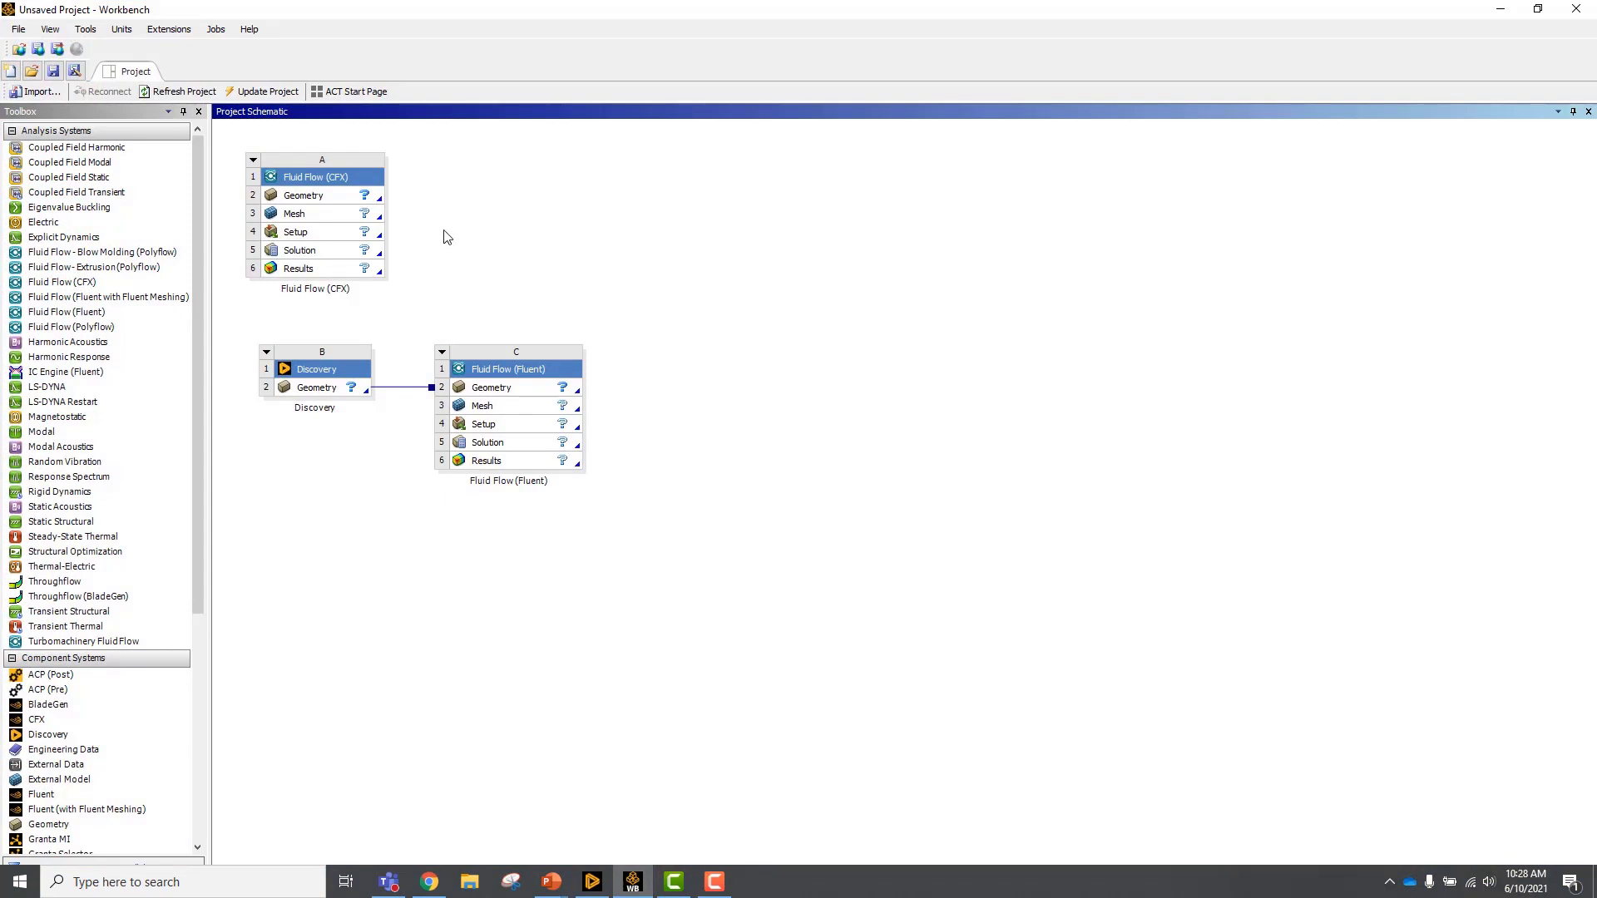
right_click(342, 197)
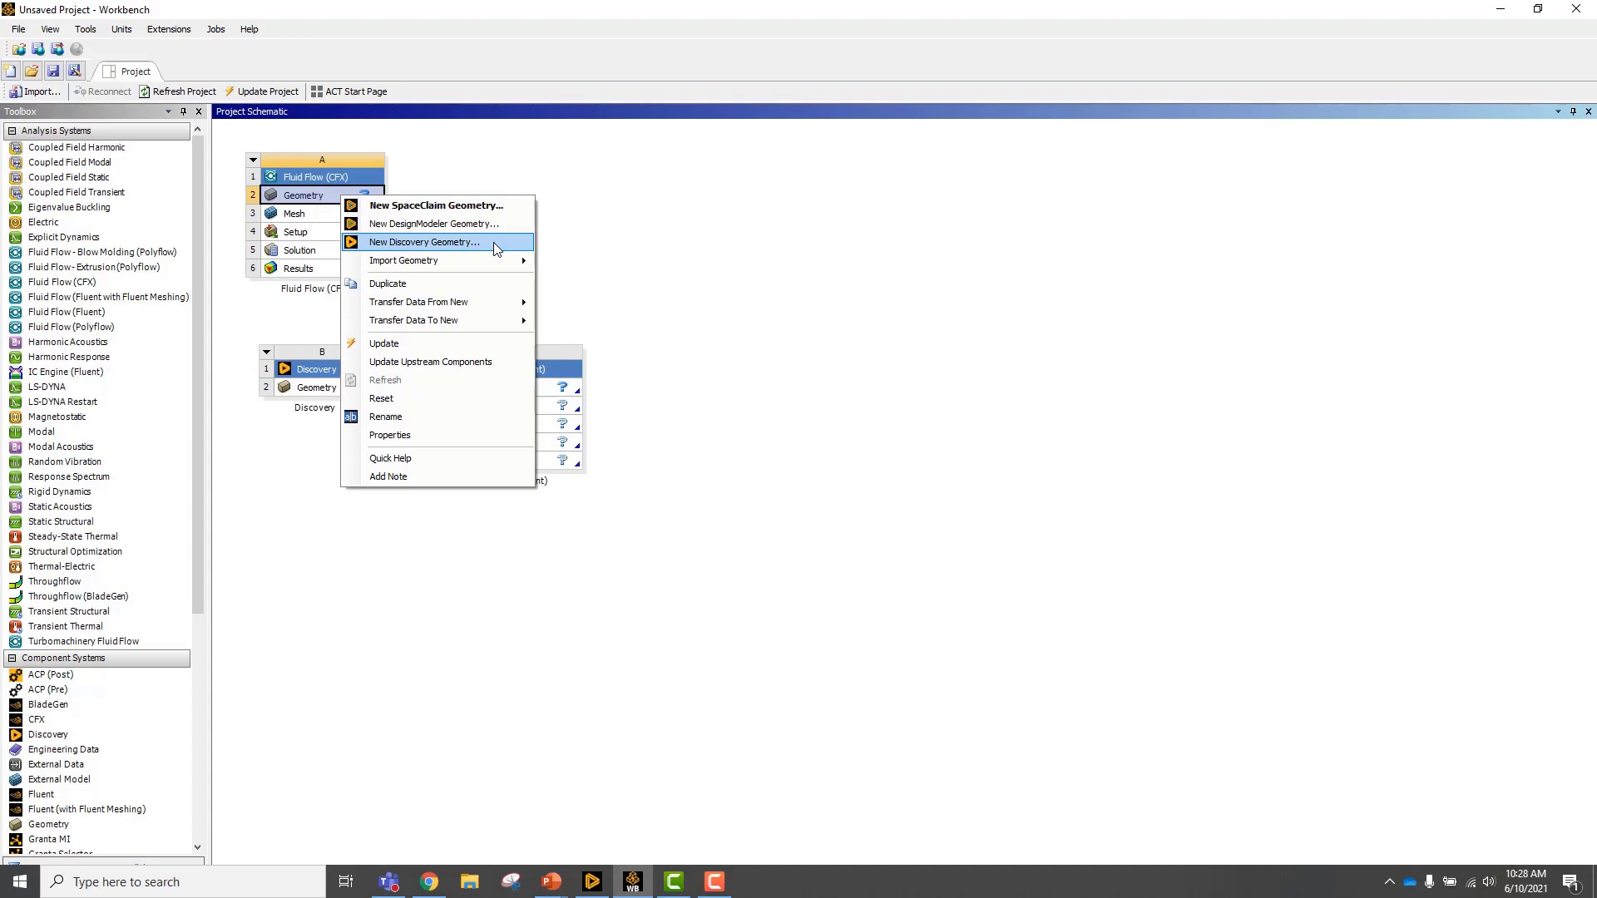
left_click(496, 244)
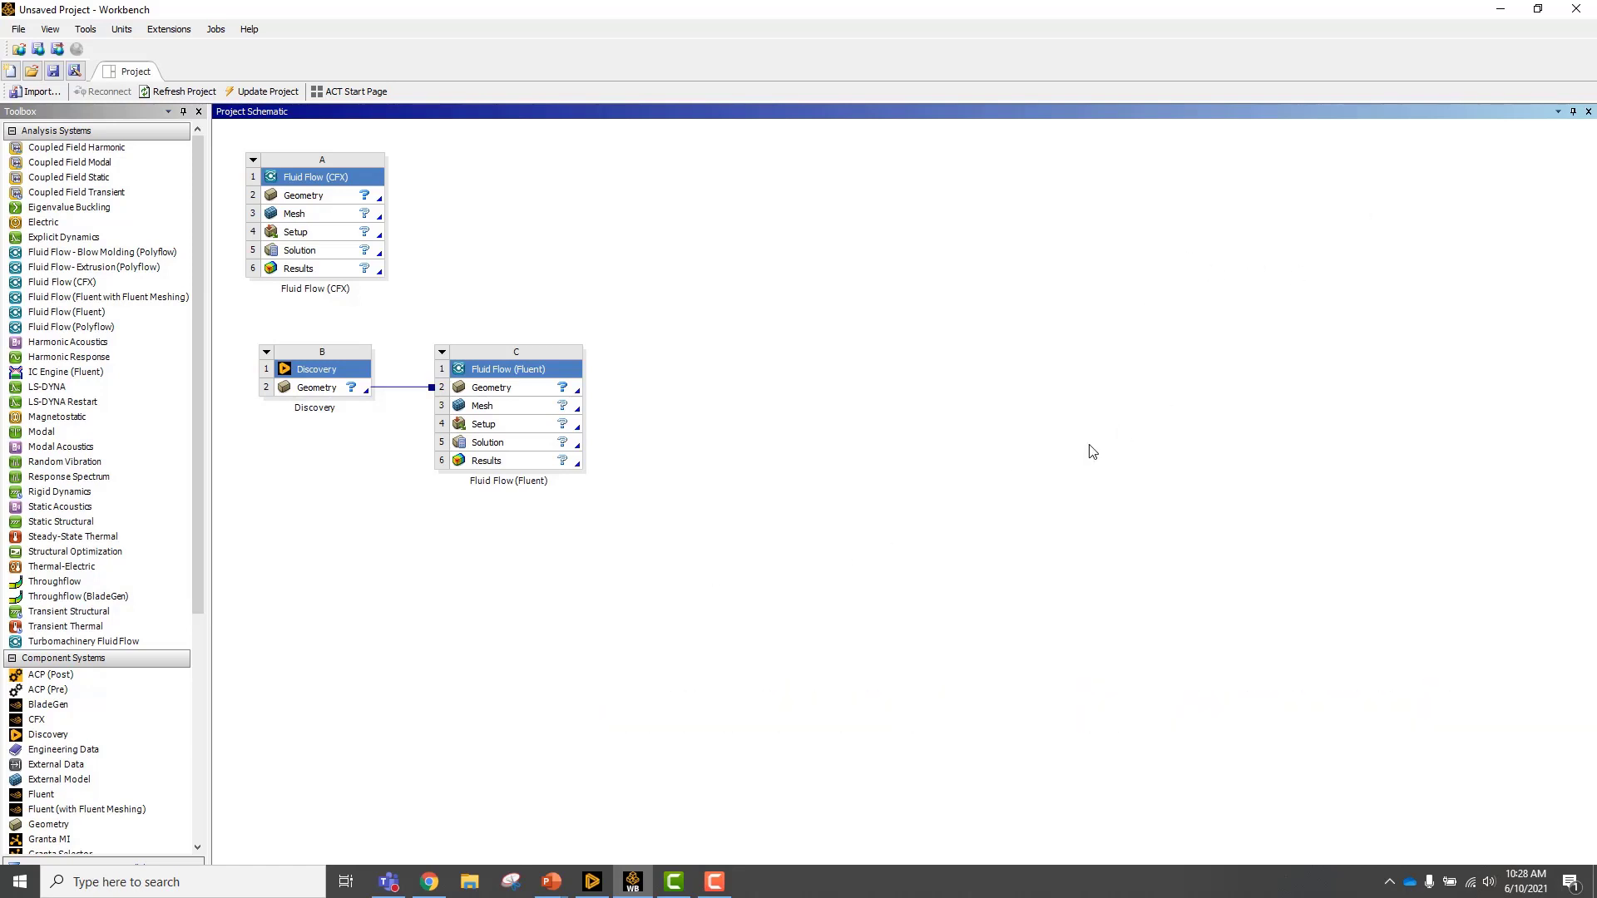
Page the Discovery welcome tour to Next Steps, and preview then dismiss the interactive tours list.
left_click(593, 880)
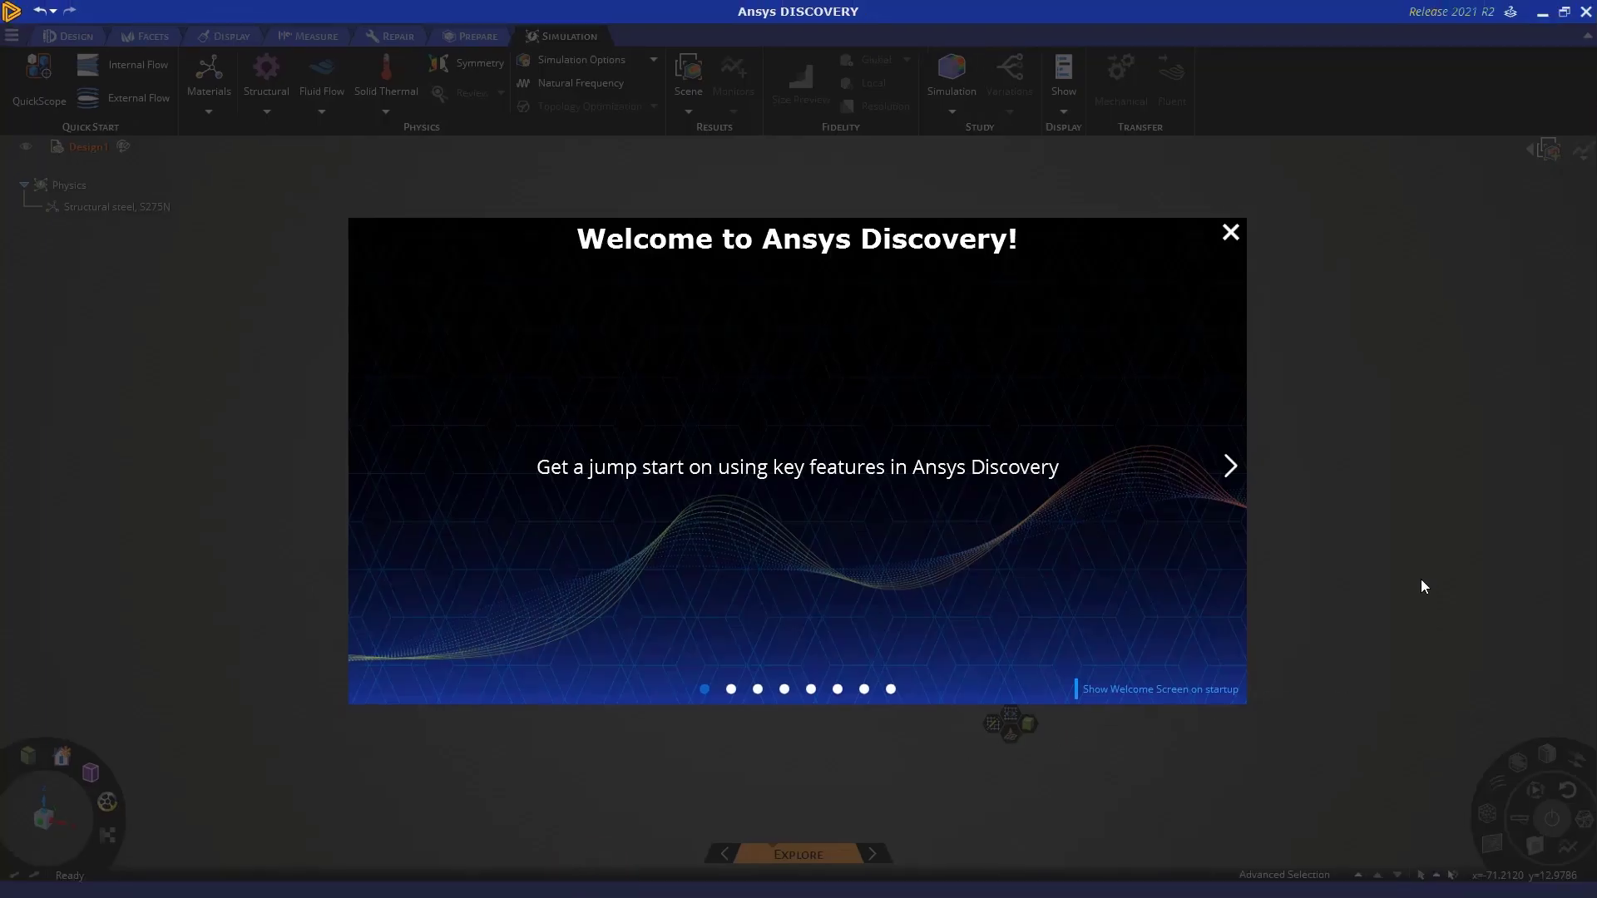
left_click(1235, 468)
left_click(1233, 468)
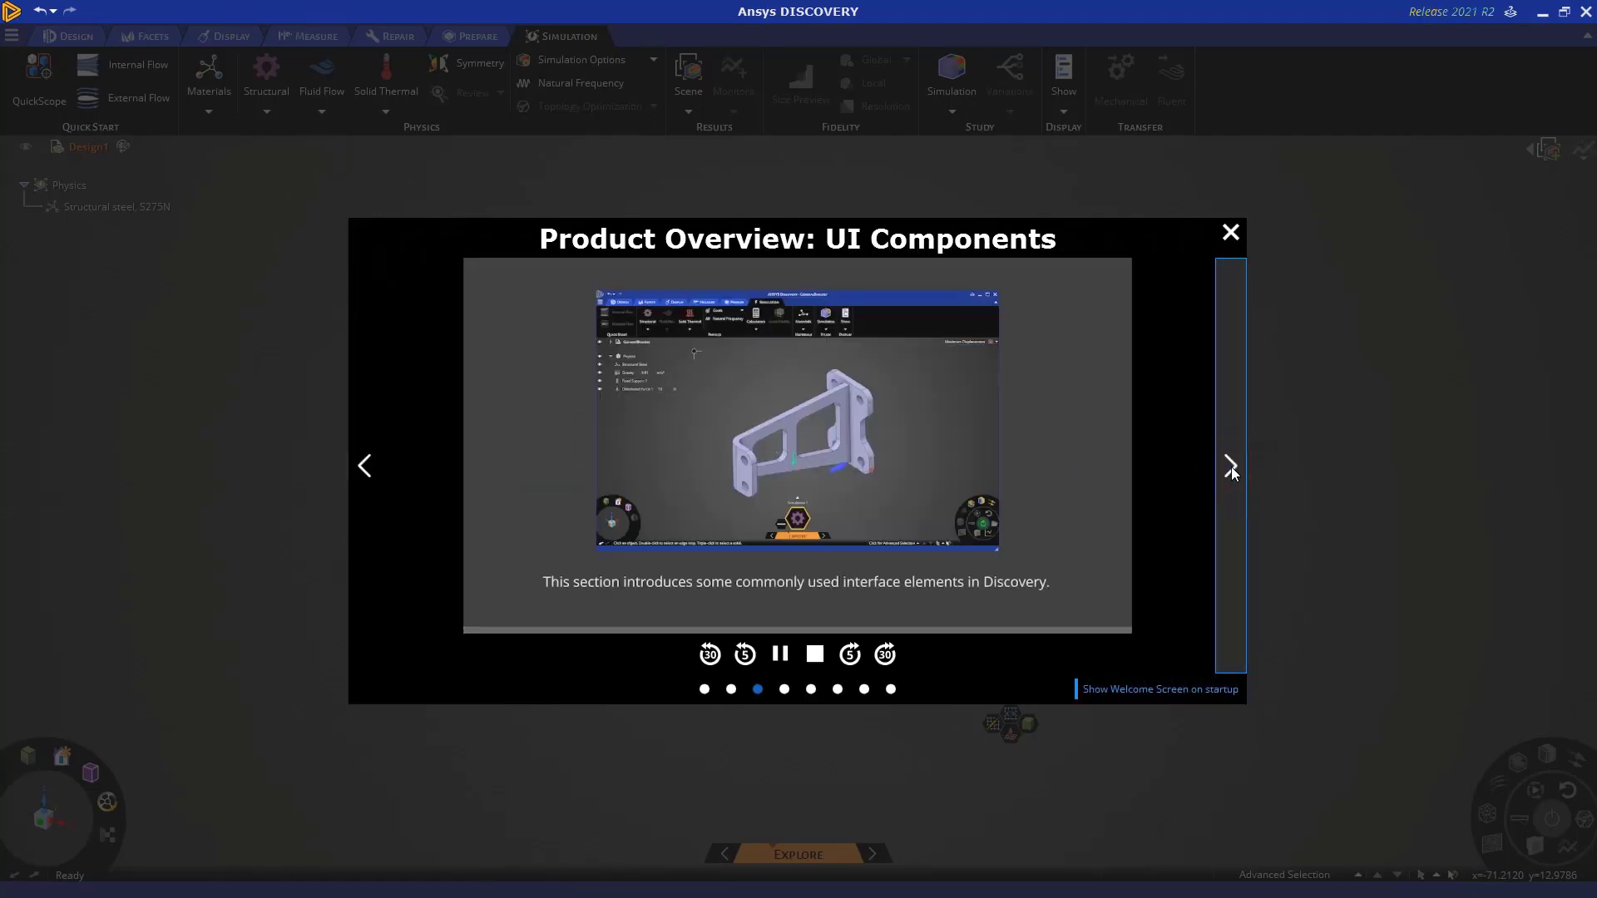
left_click(1231, 467)
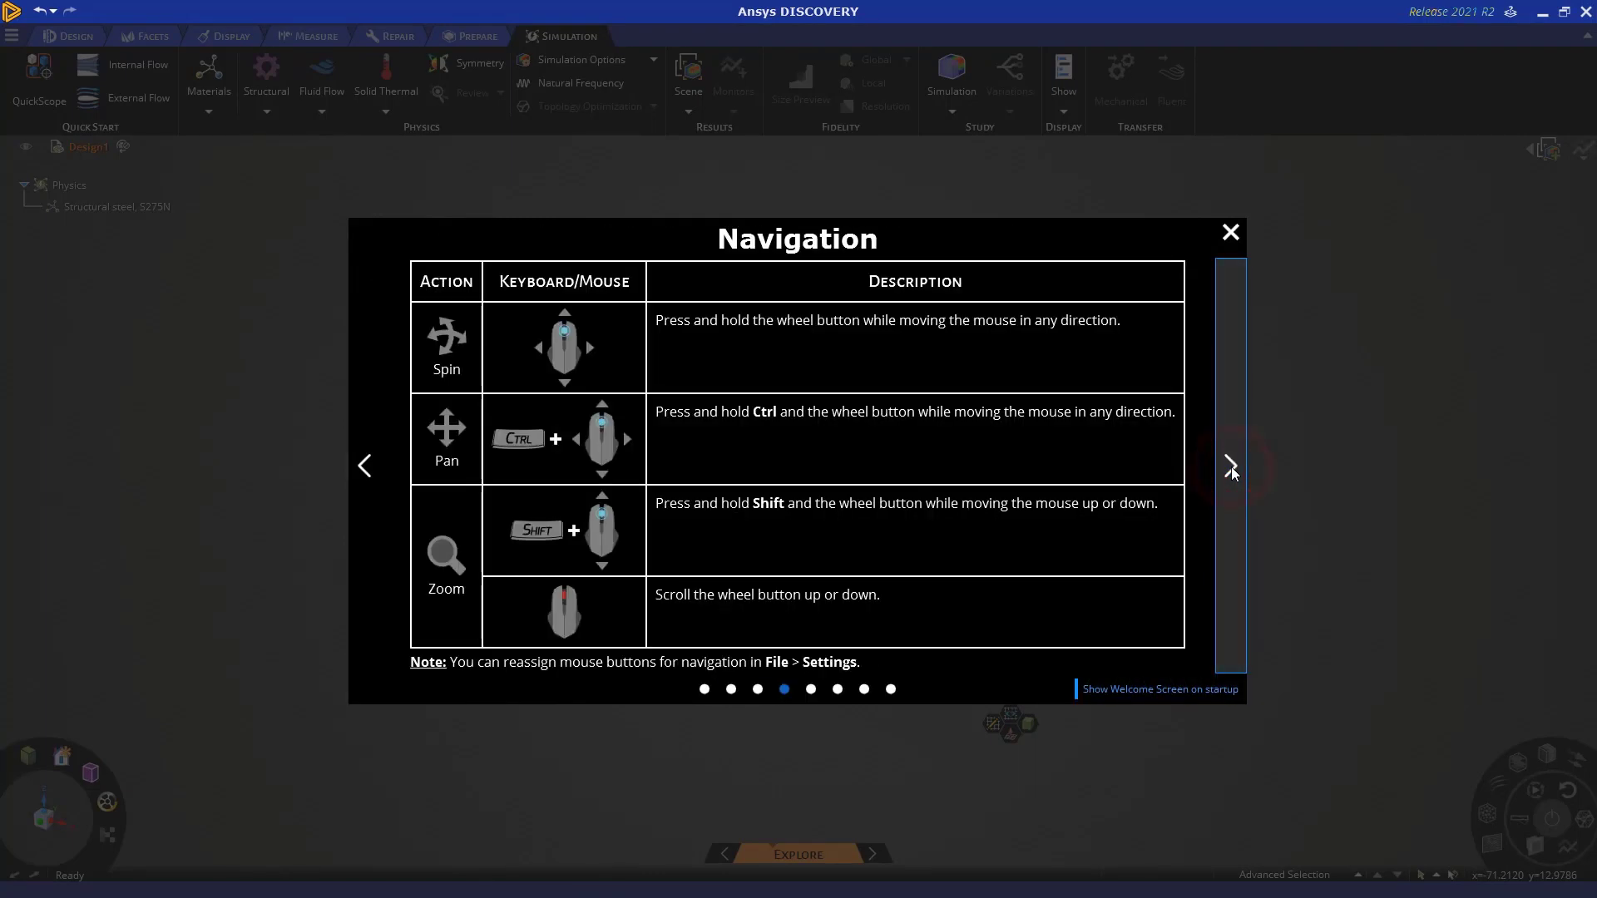
left_click(1231, 466)
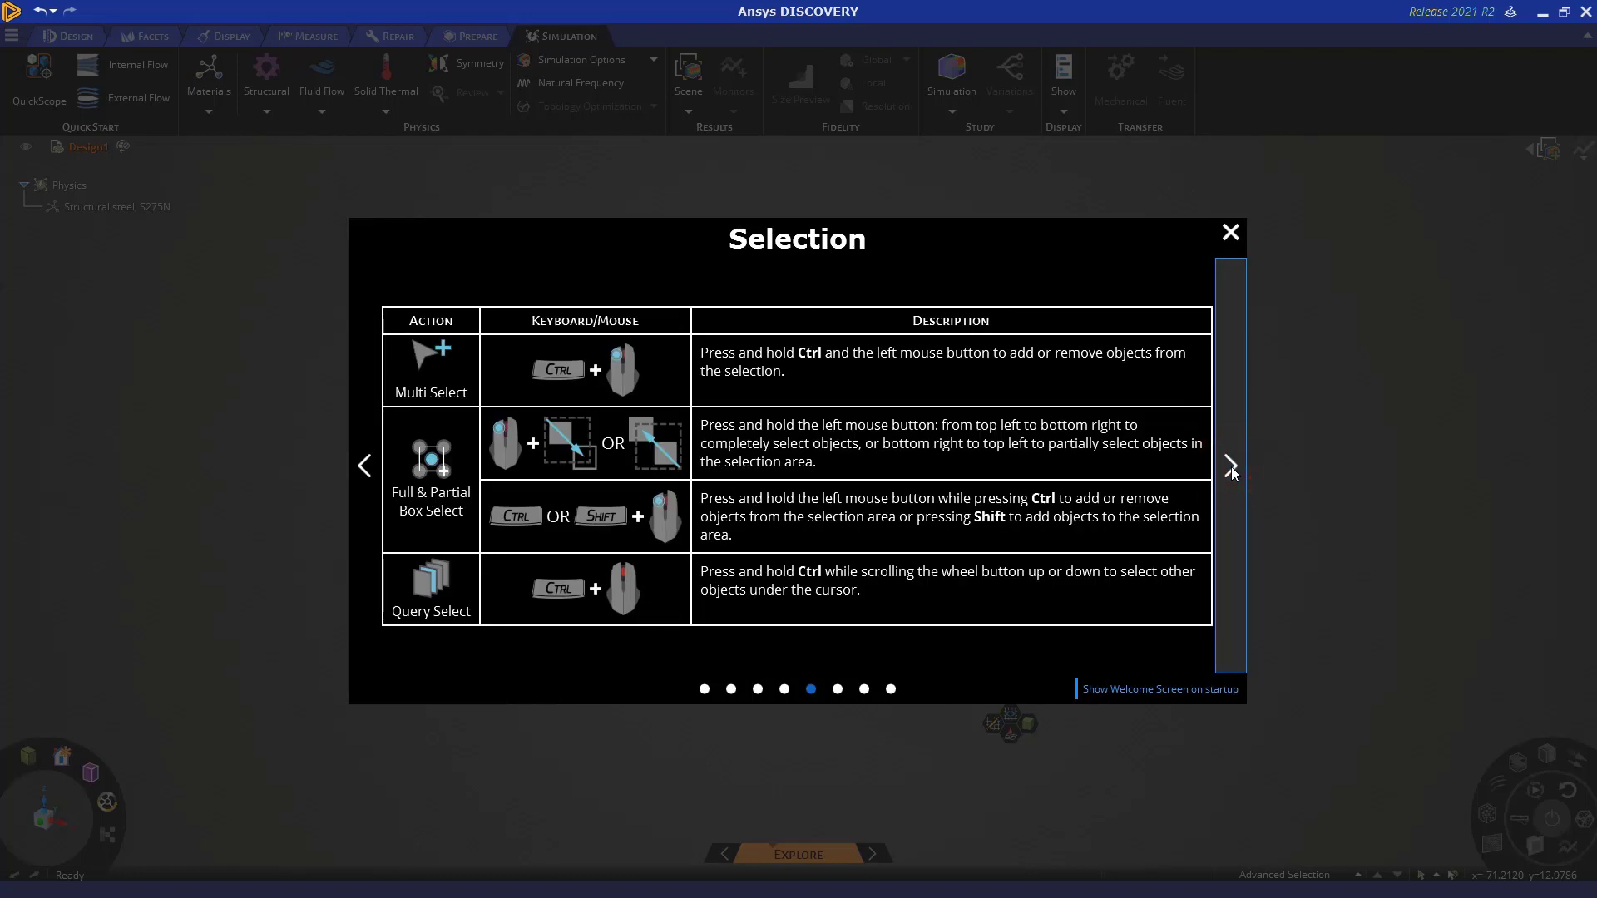
left_click(1231, 466)
left_click(1231, 467)
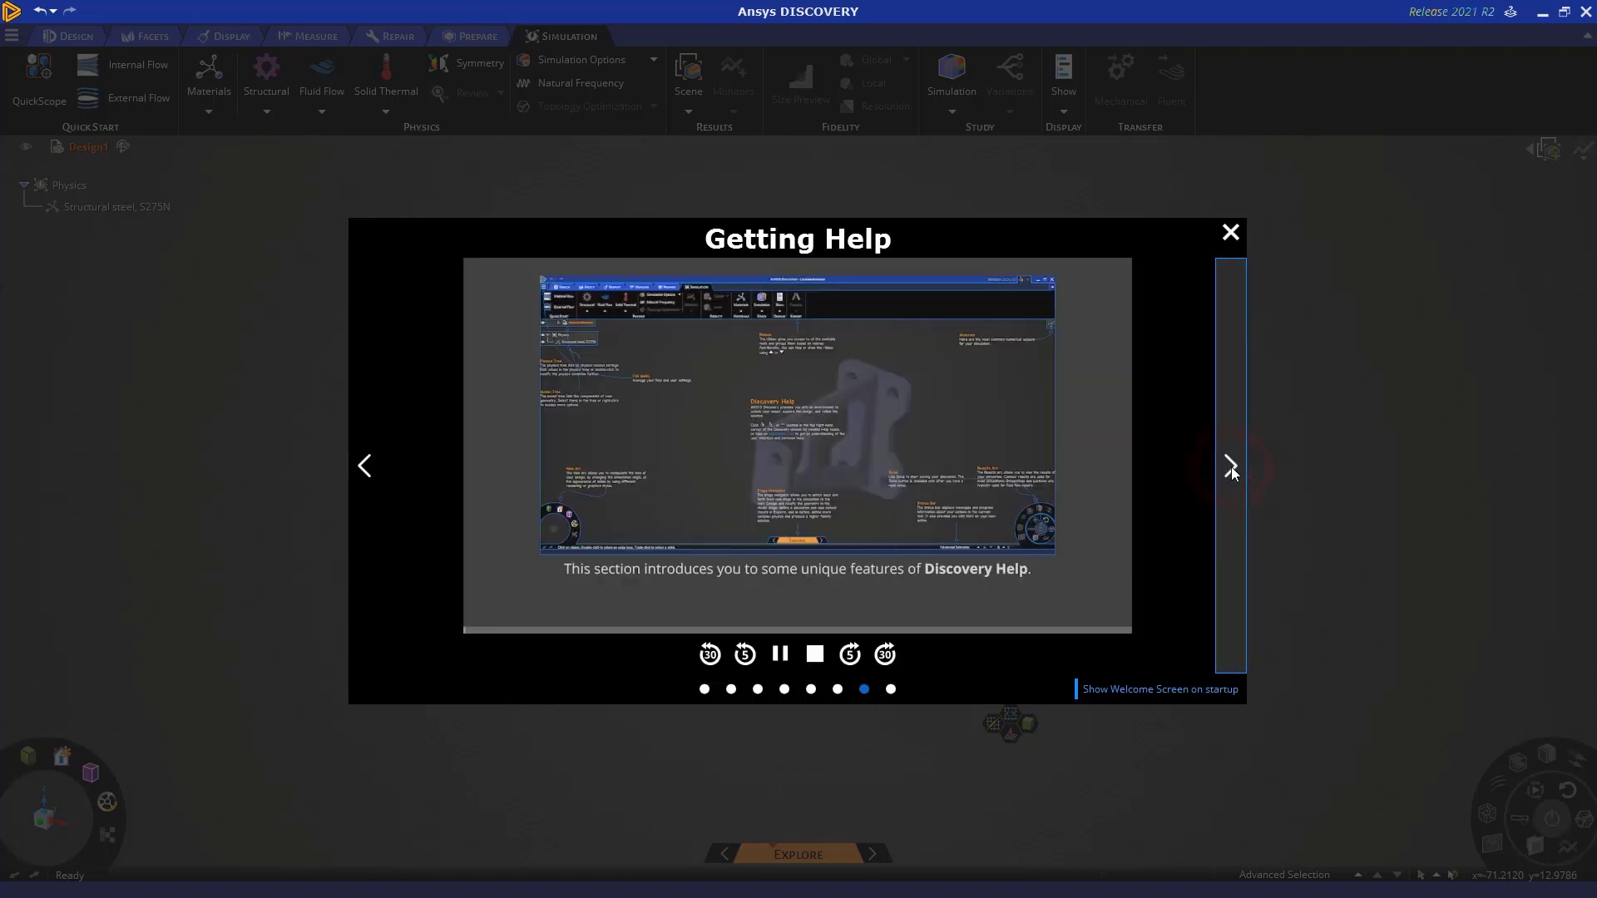
left_click(1231, 467)
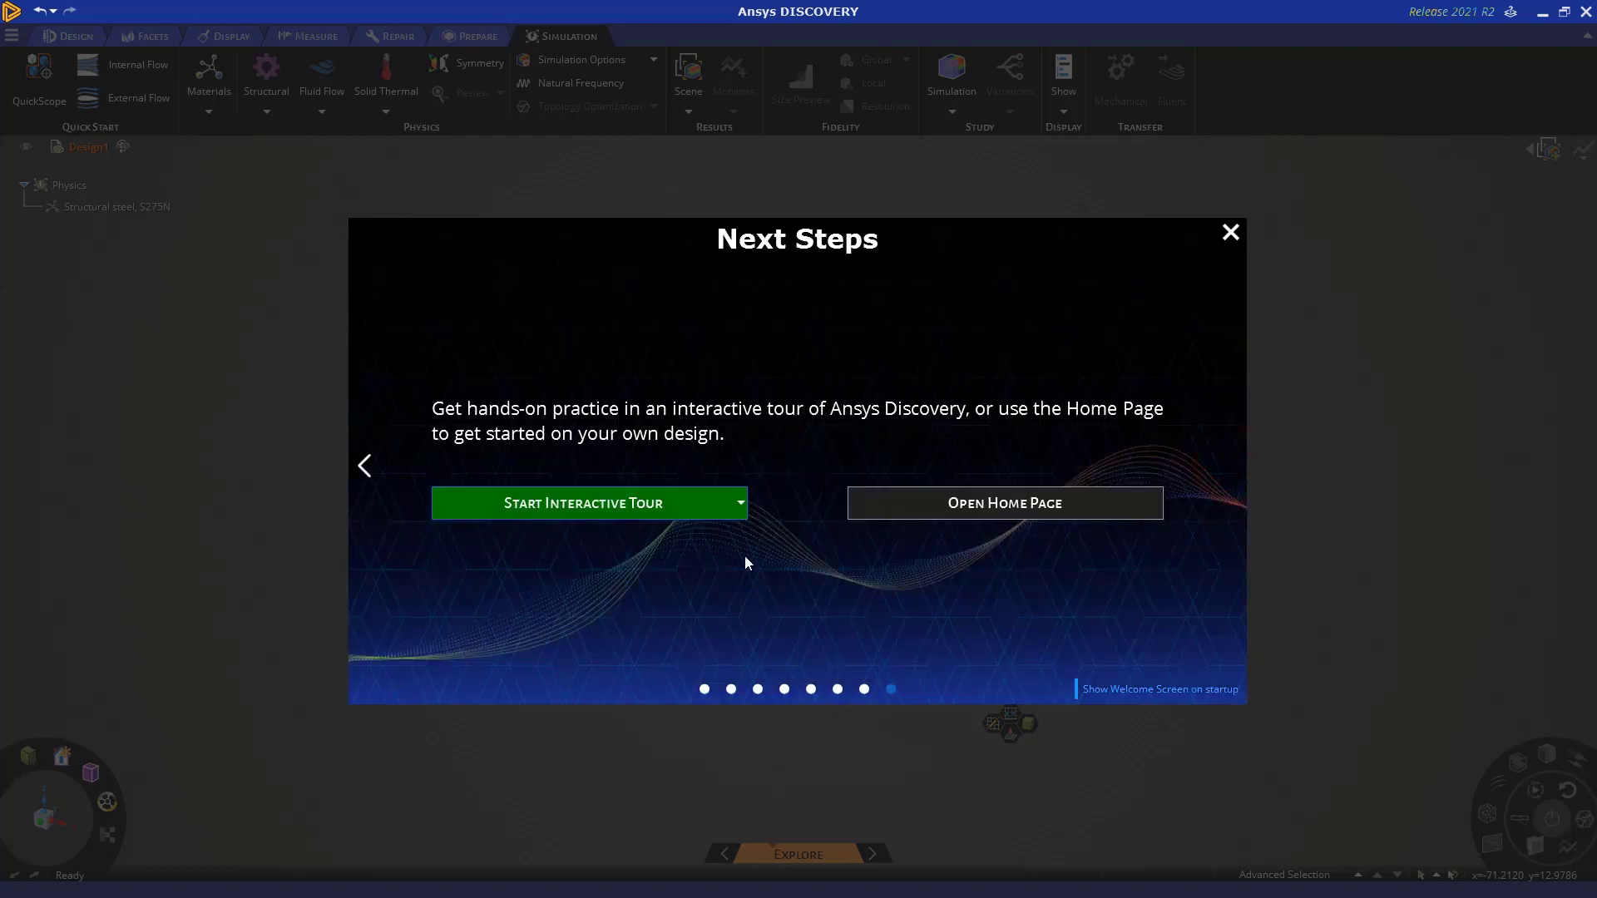
left_click(740, 503)
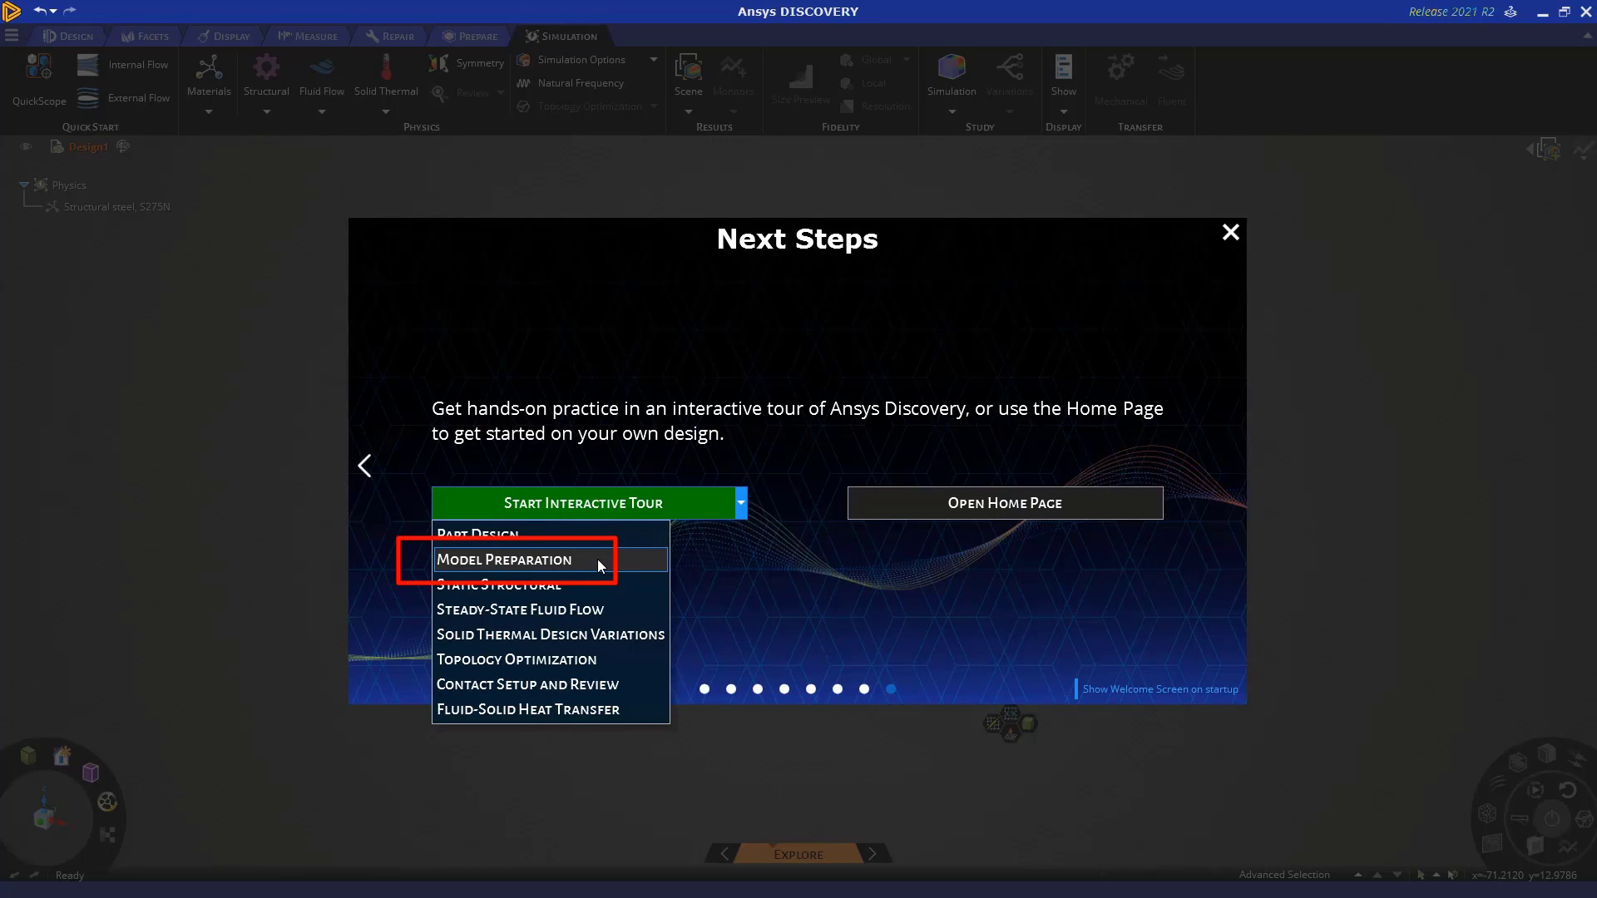
left_click(775, 559)
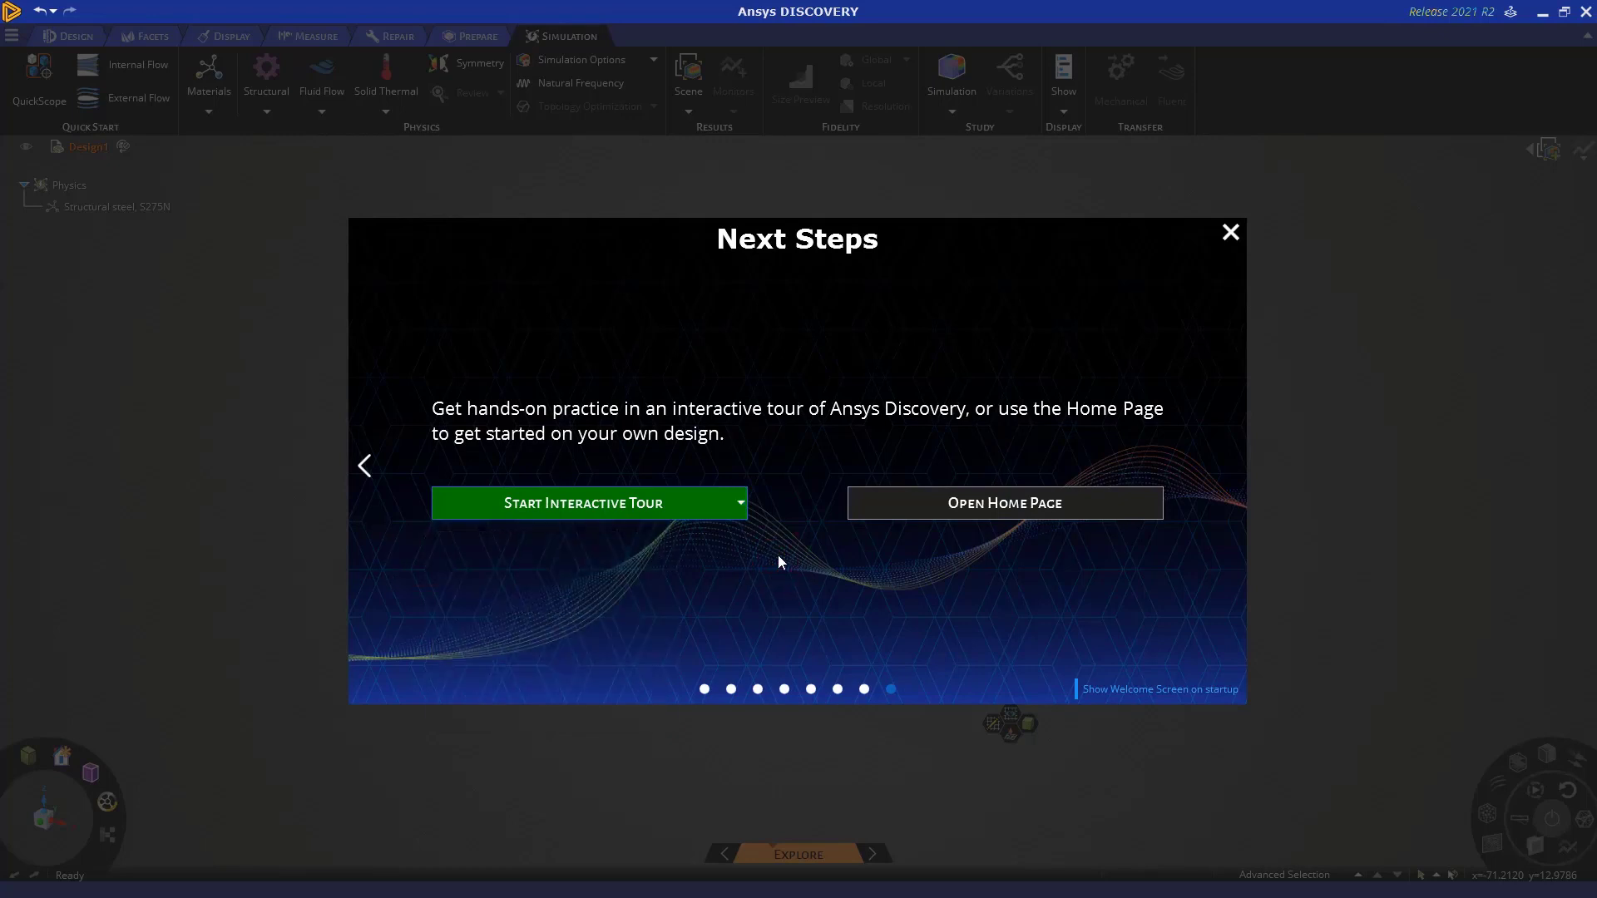
On the Home Page, look through the Samples and Recent Files lists.
left_click(977, 504)
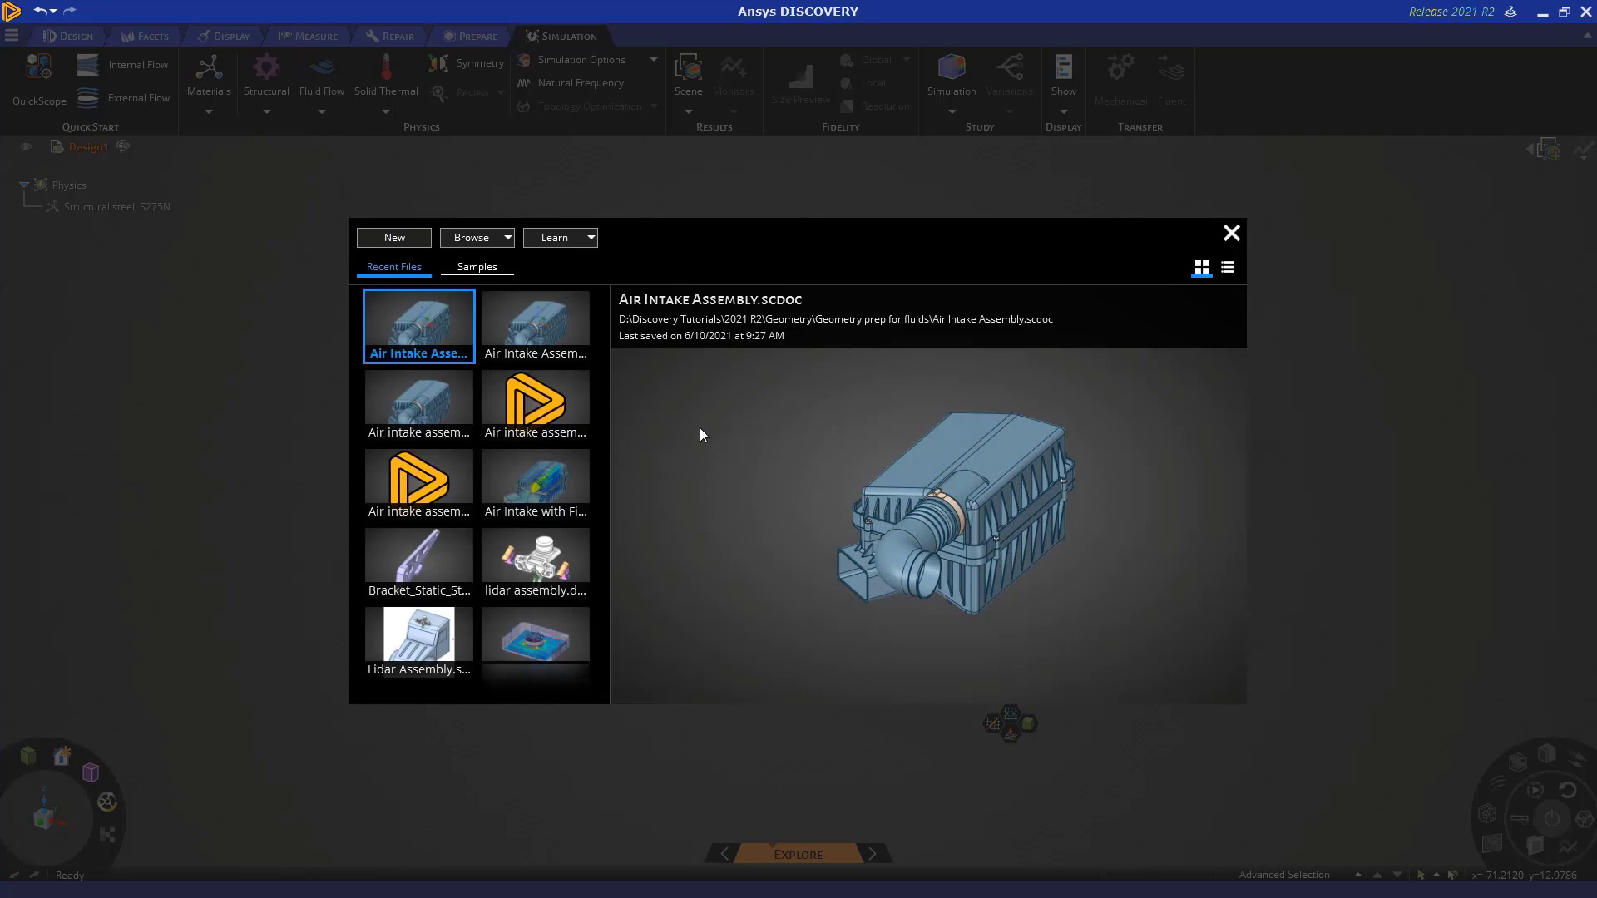
left_click(503, 270)
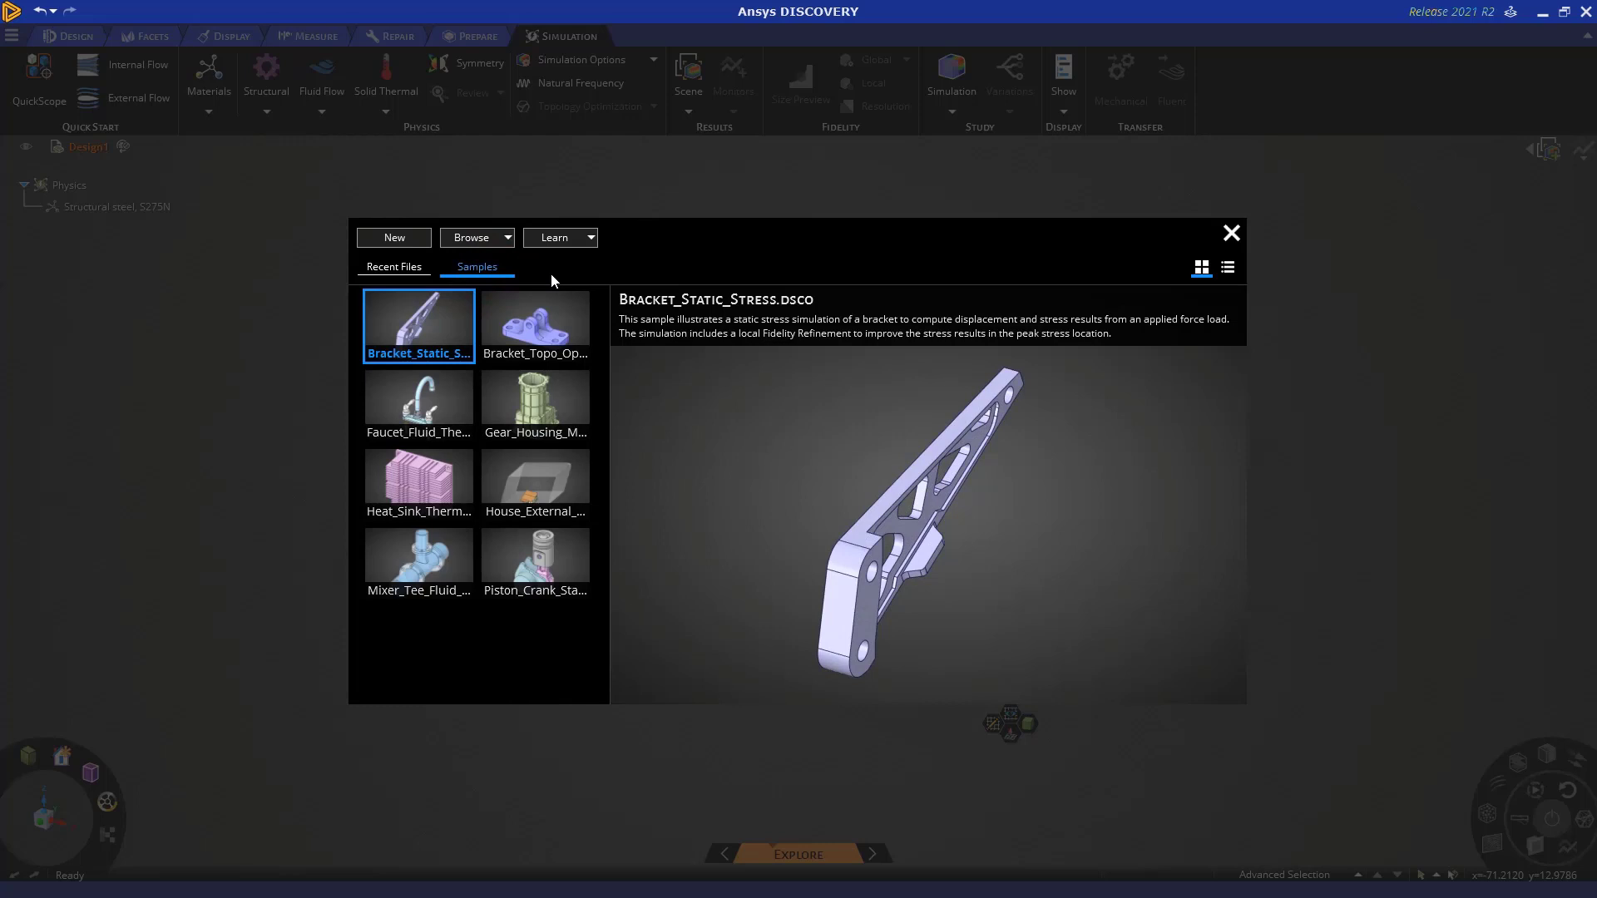
left_click(396, 267)
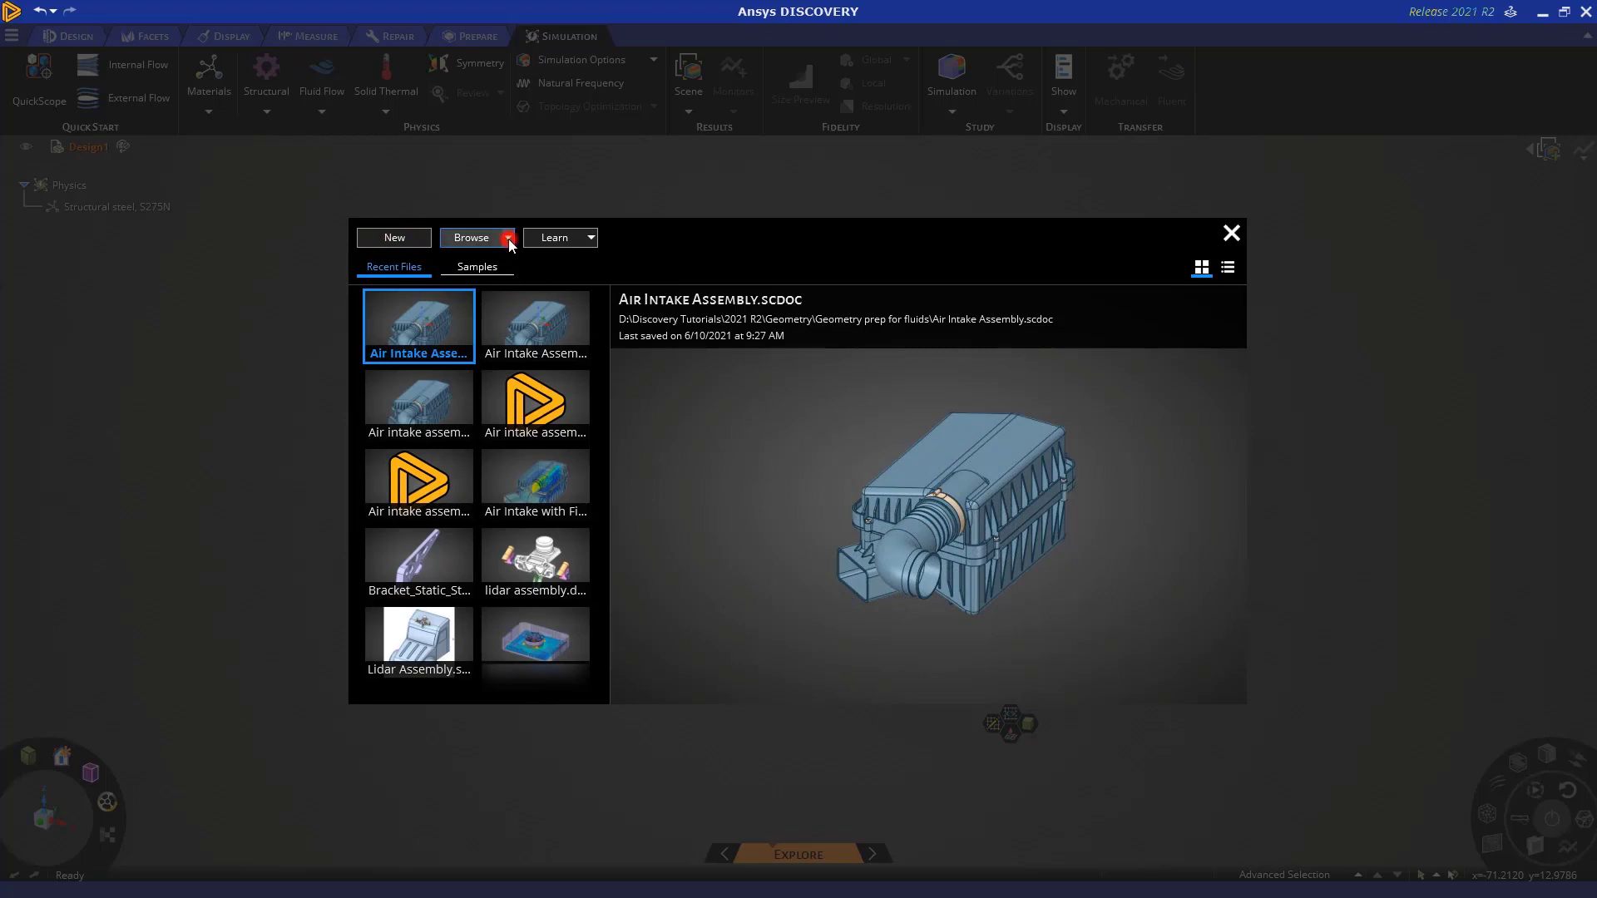
Browse to Air Intake Assembly.scdoc in Geometry prep for fluids and open it.
left_click(507, 238)
left_click(510, 284)
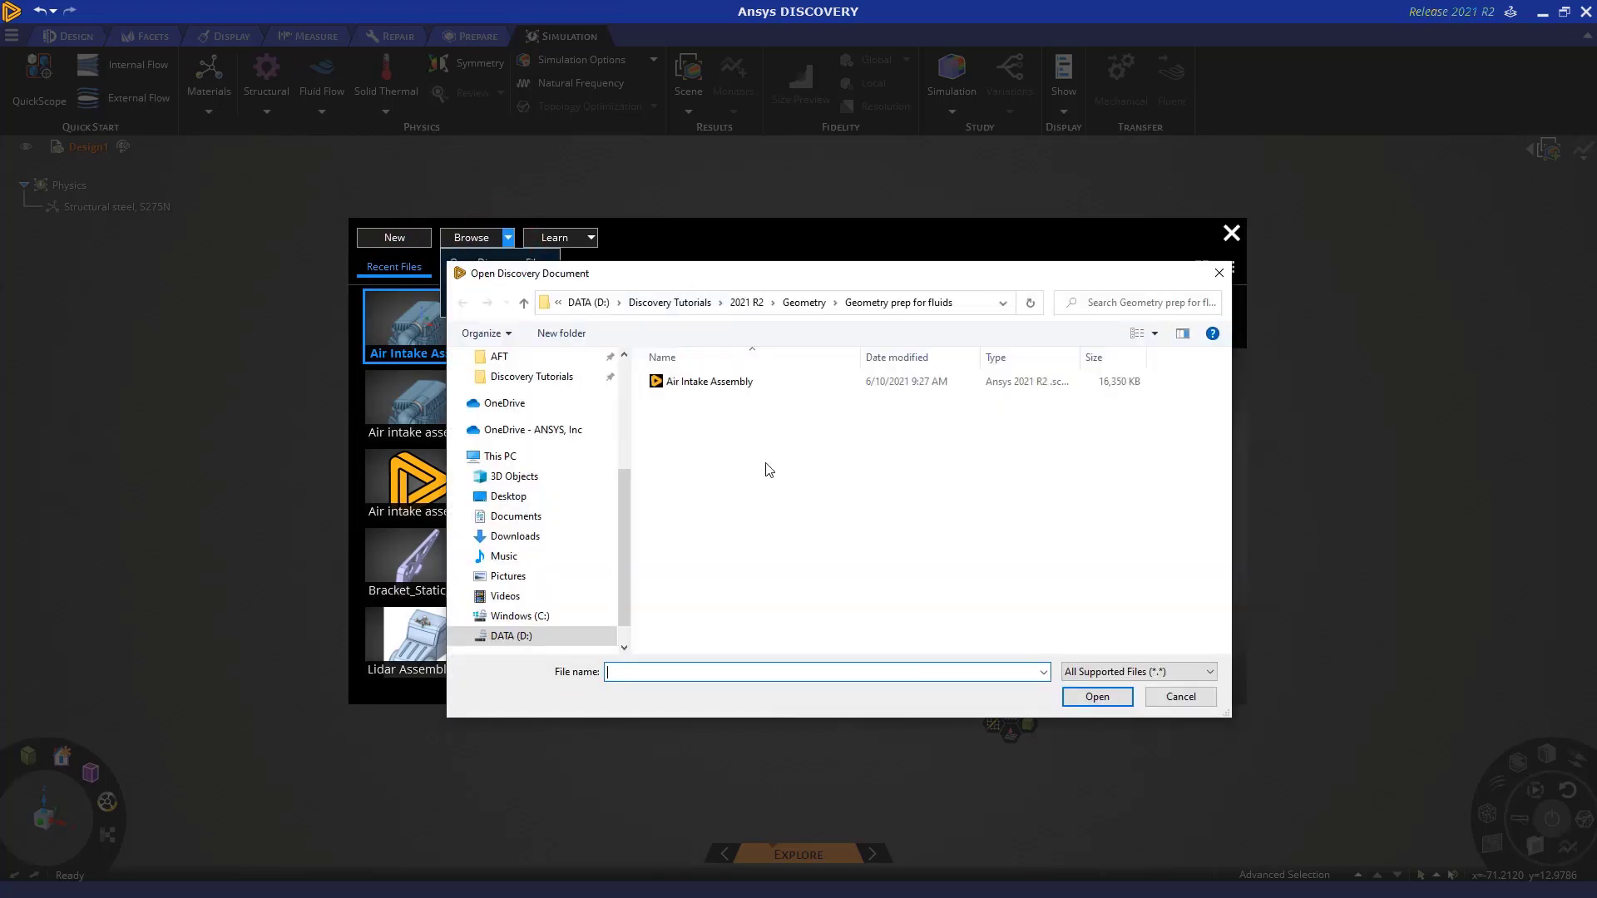
left_click(765, 382)
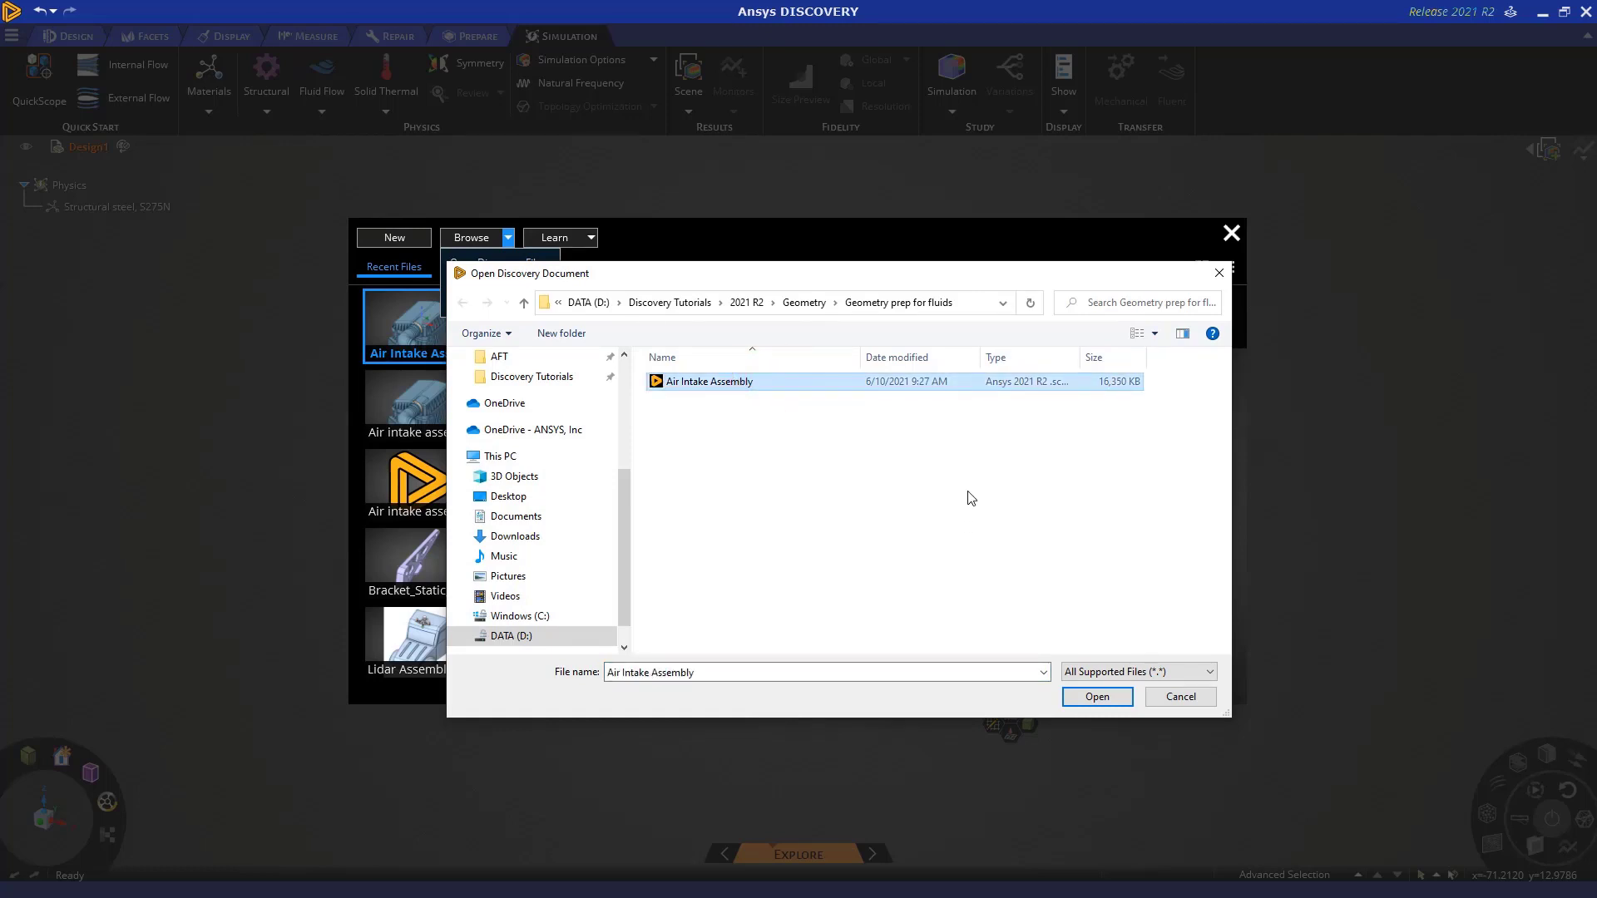
left_click(1210, 672)
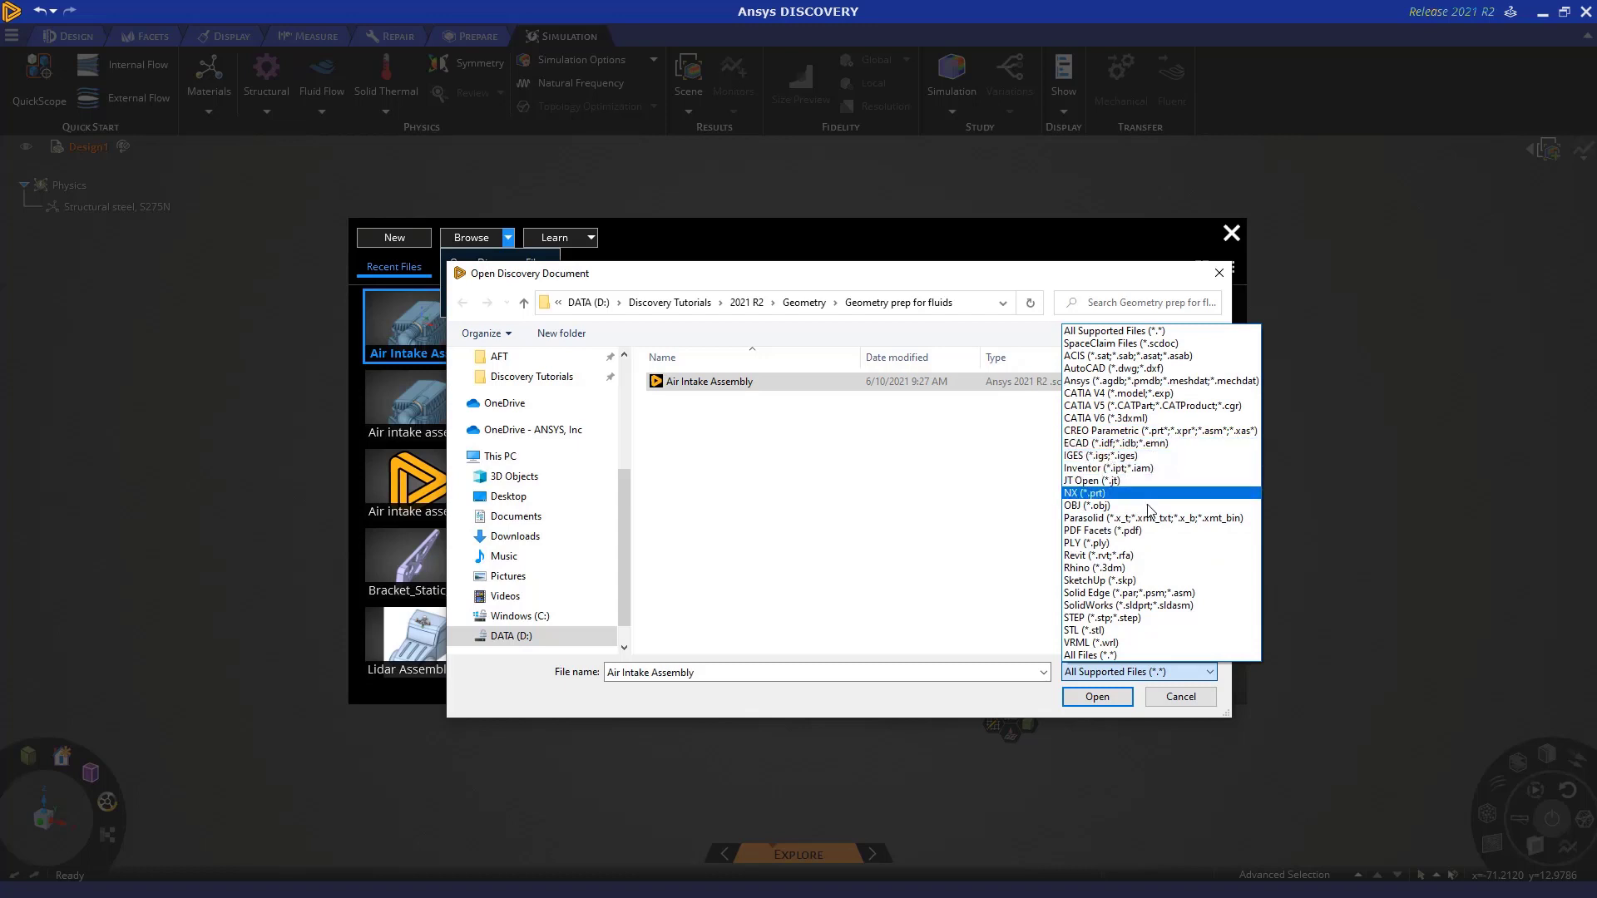
left_click(936, 530)
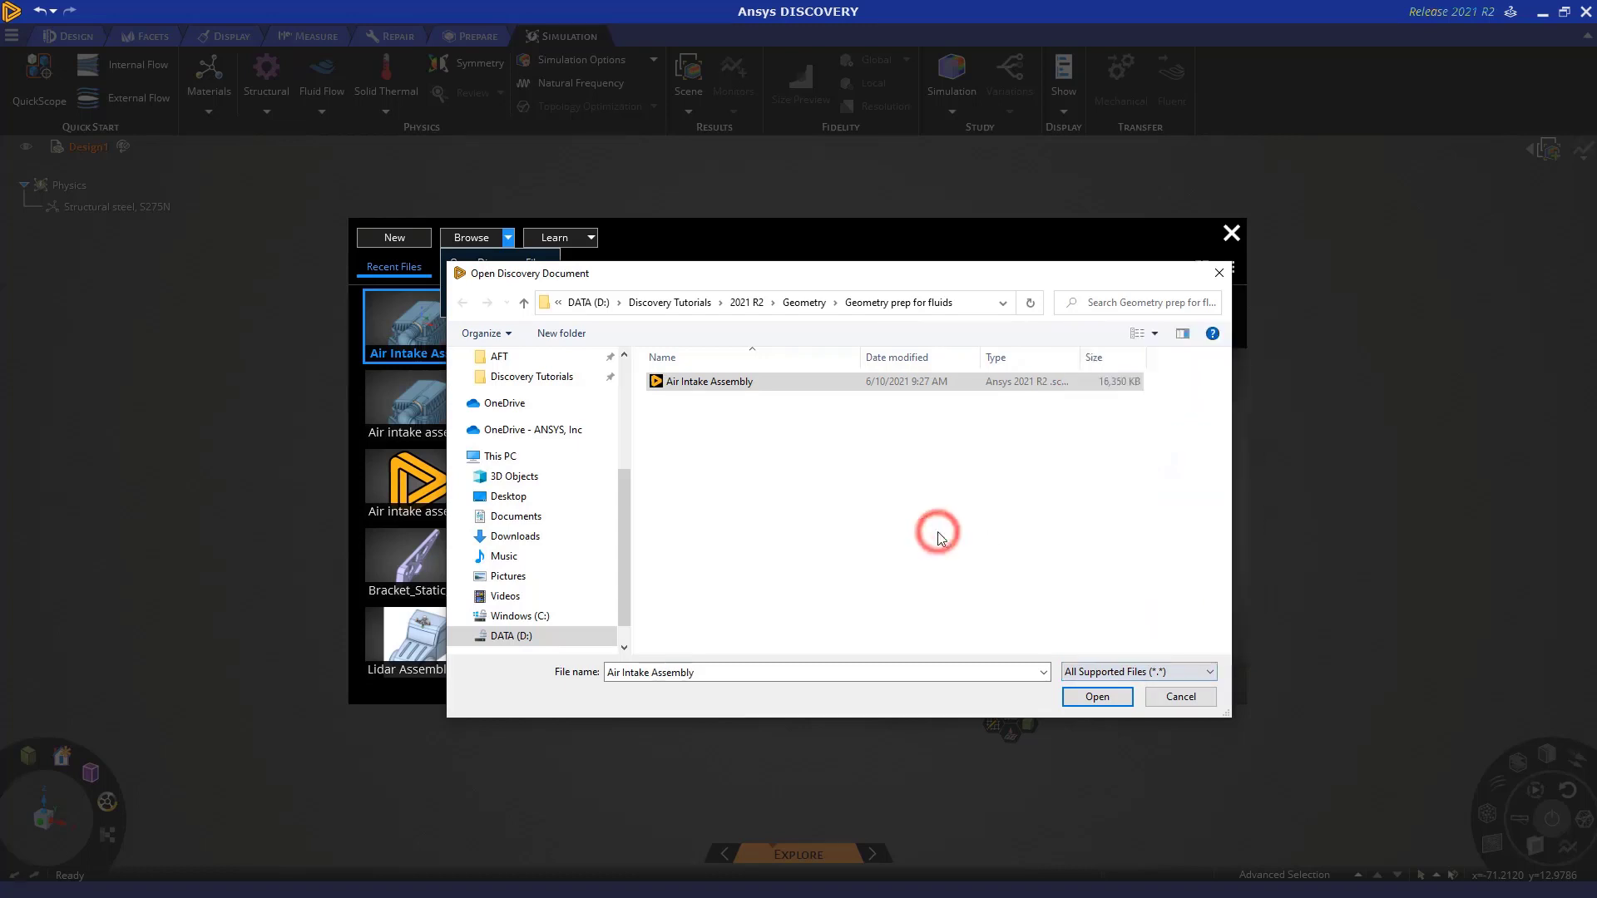
left_click(817, 381)
left_click(1097, 696)
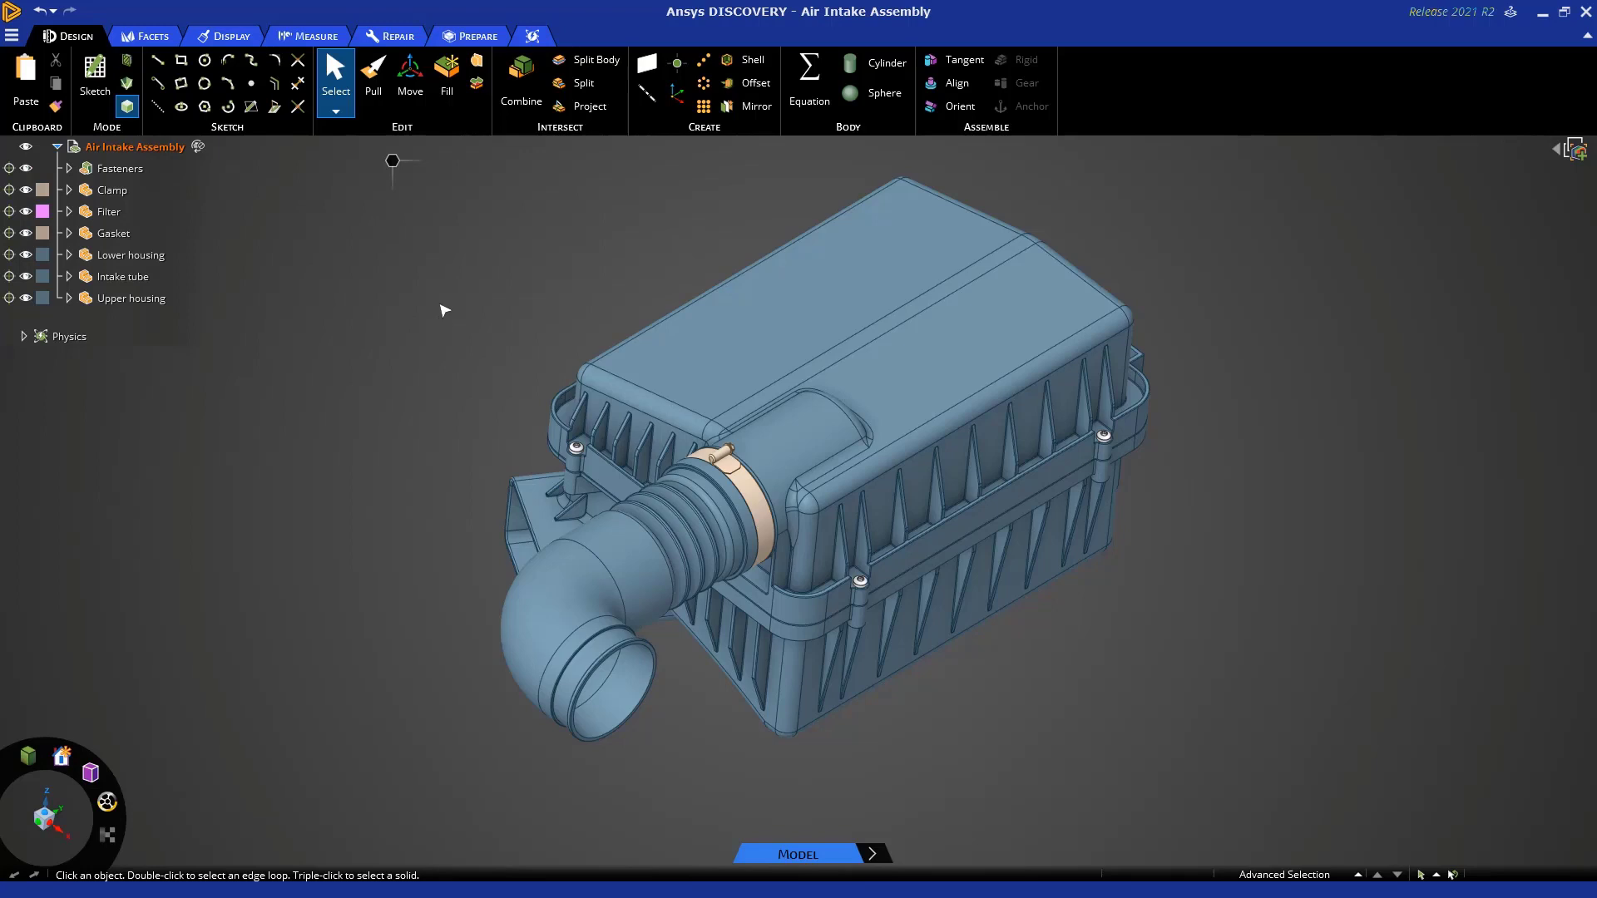
In General settings, set Default stage for new documents to Model and close Settings.
left_click(12, 37)
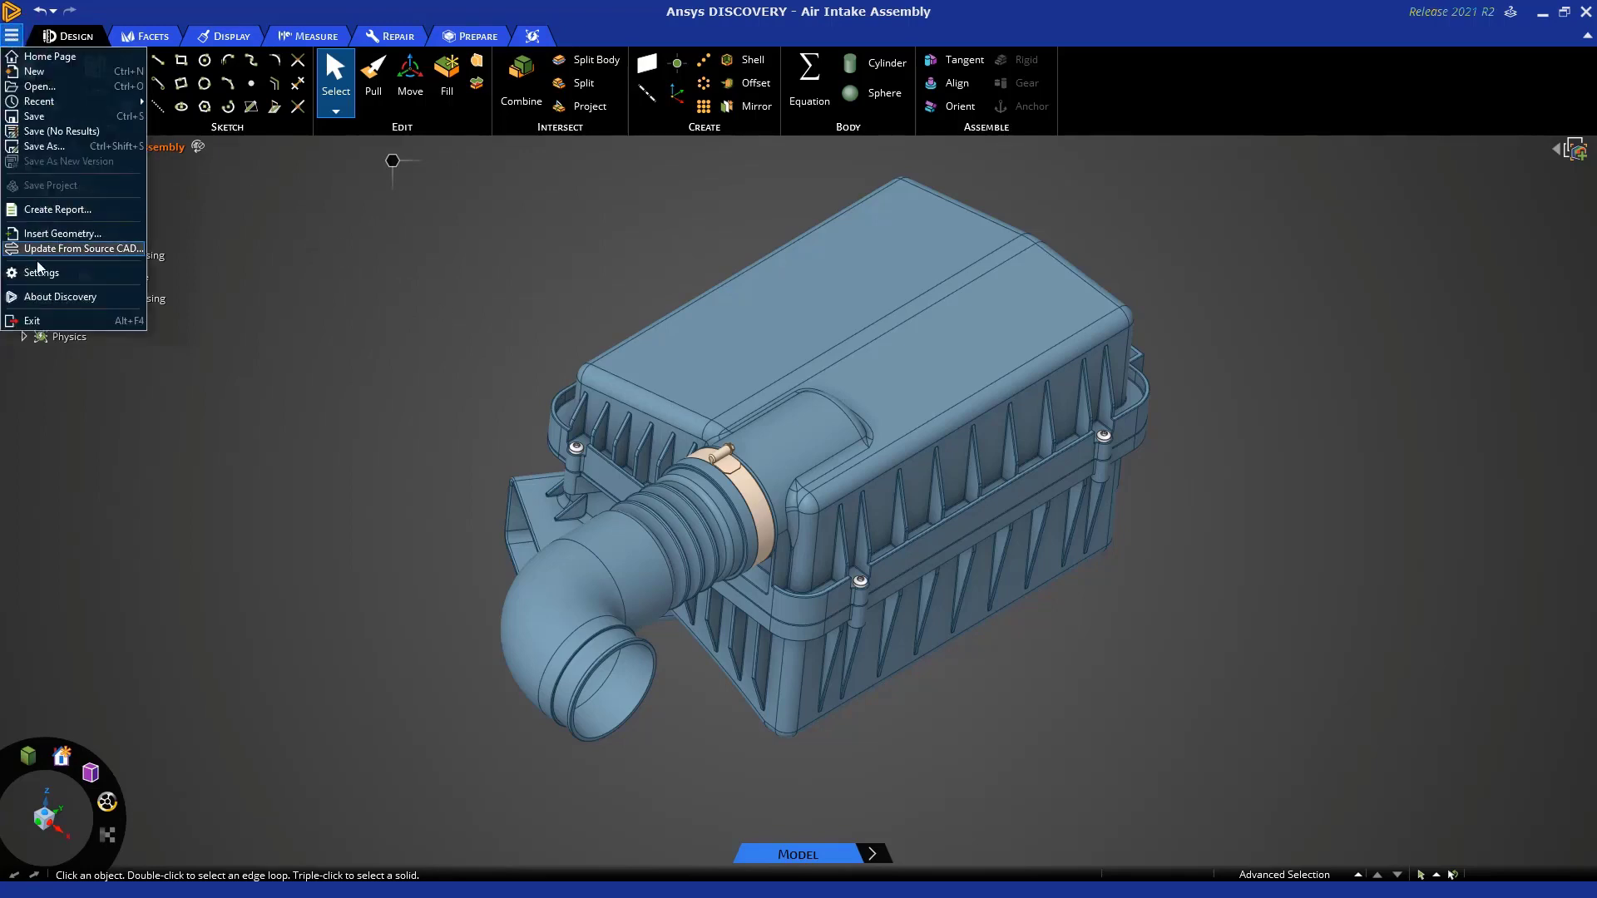
left_click(42, 272)
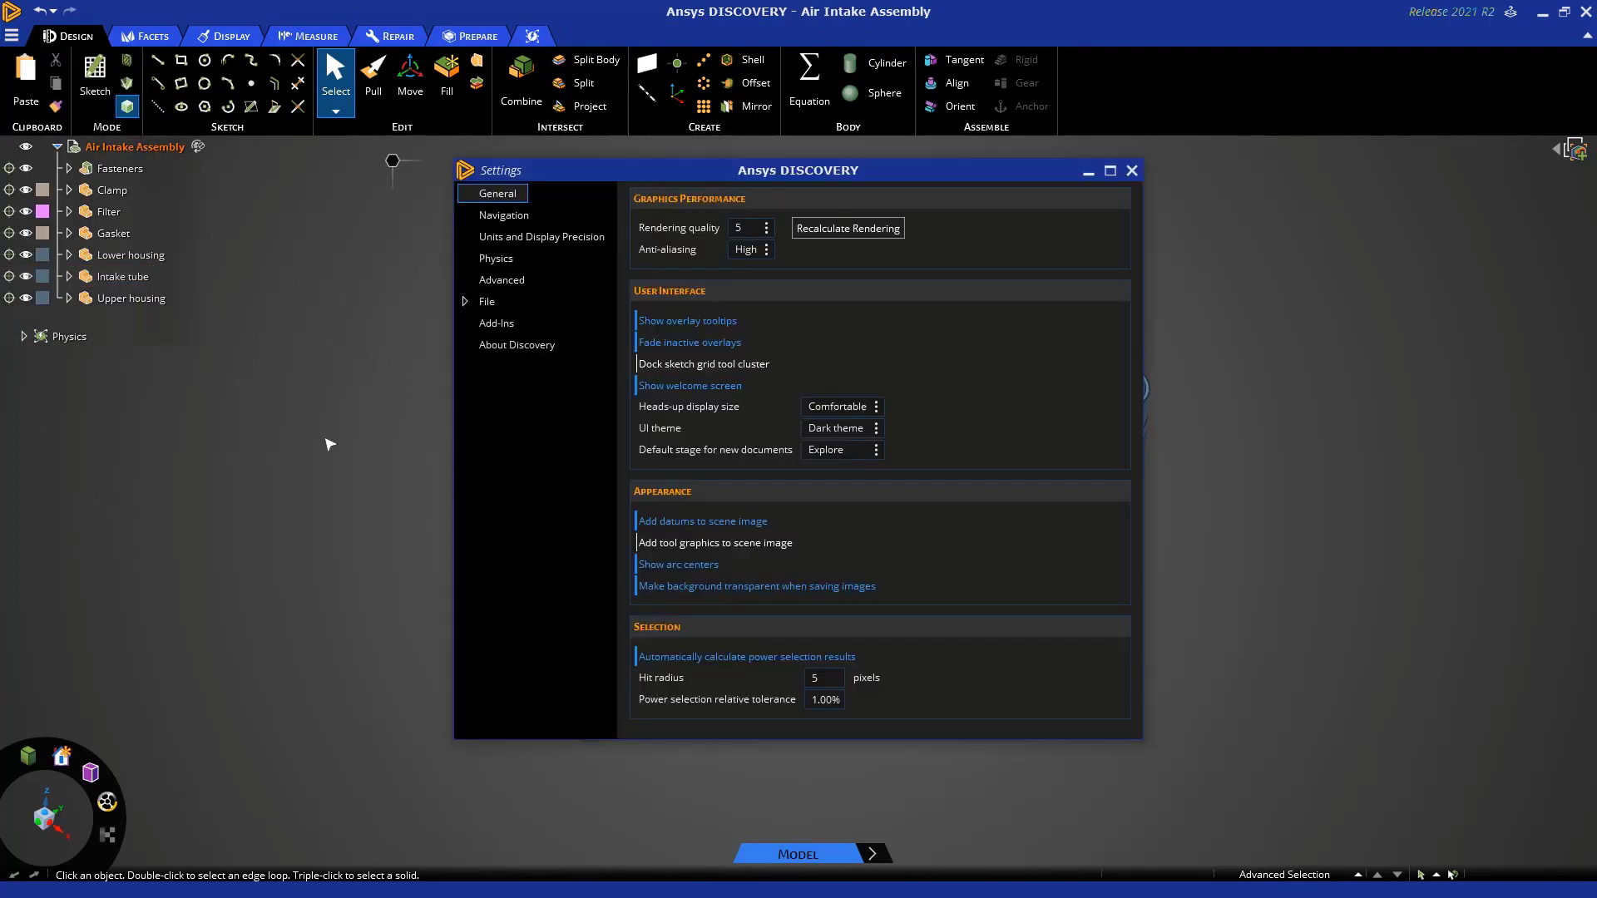
left_click(873, 450)
left_click(844, 433)
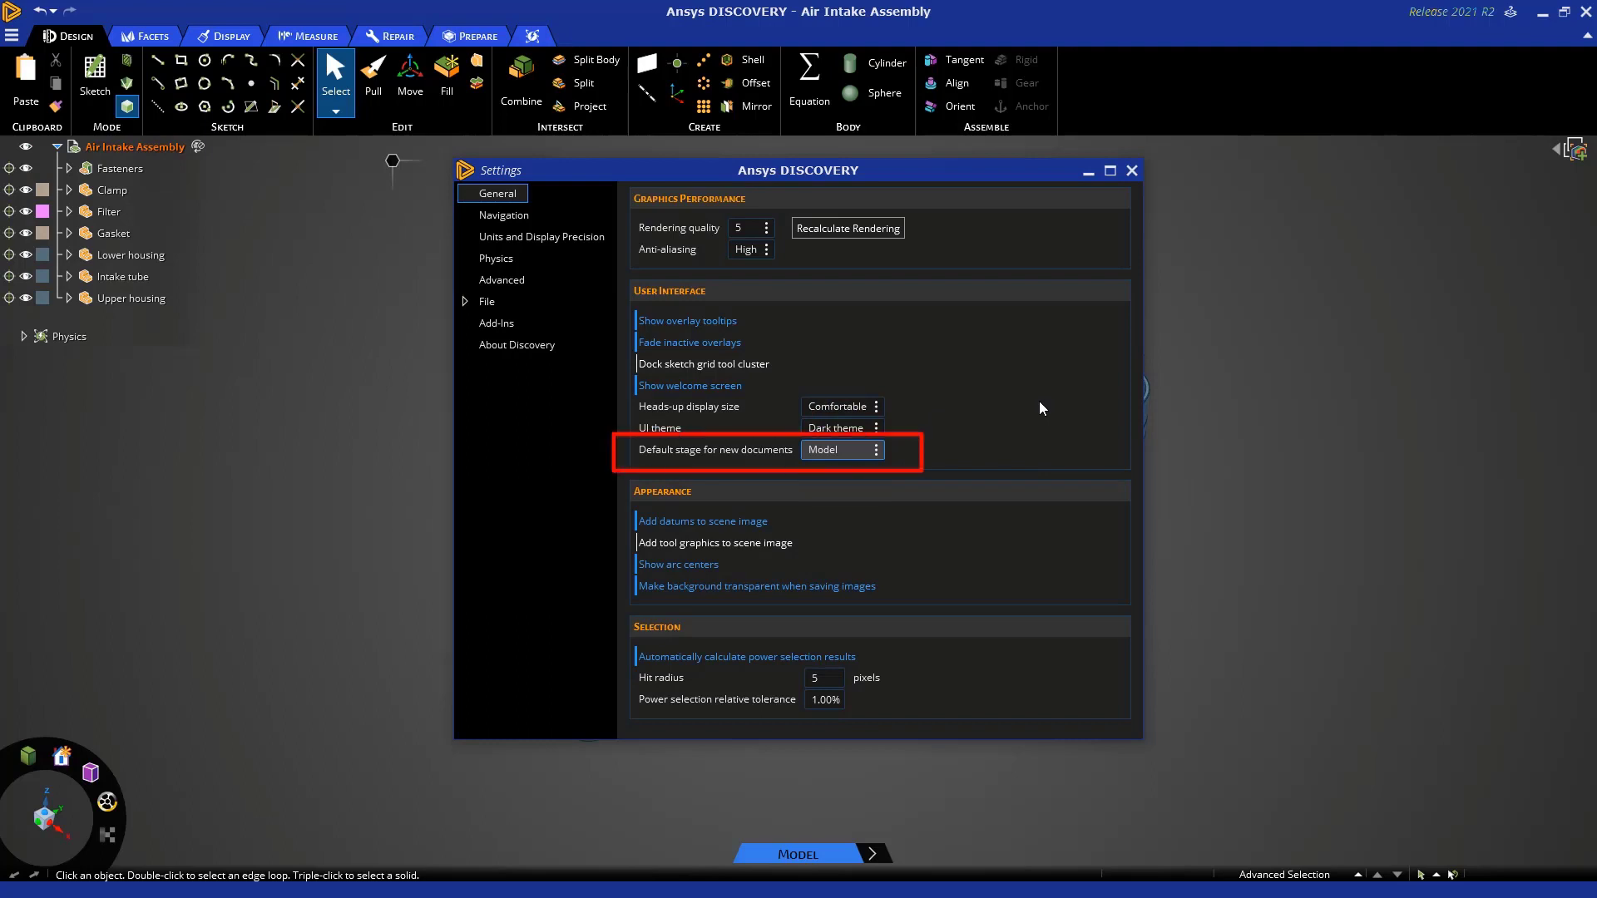
left_click(1132, 170)
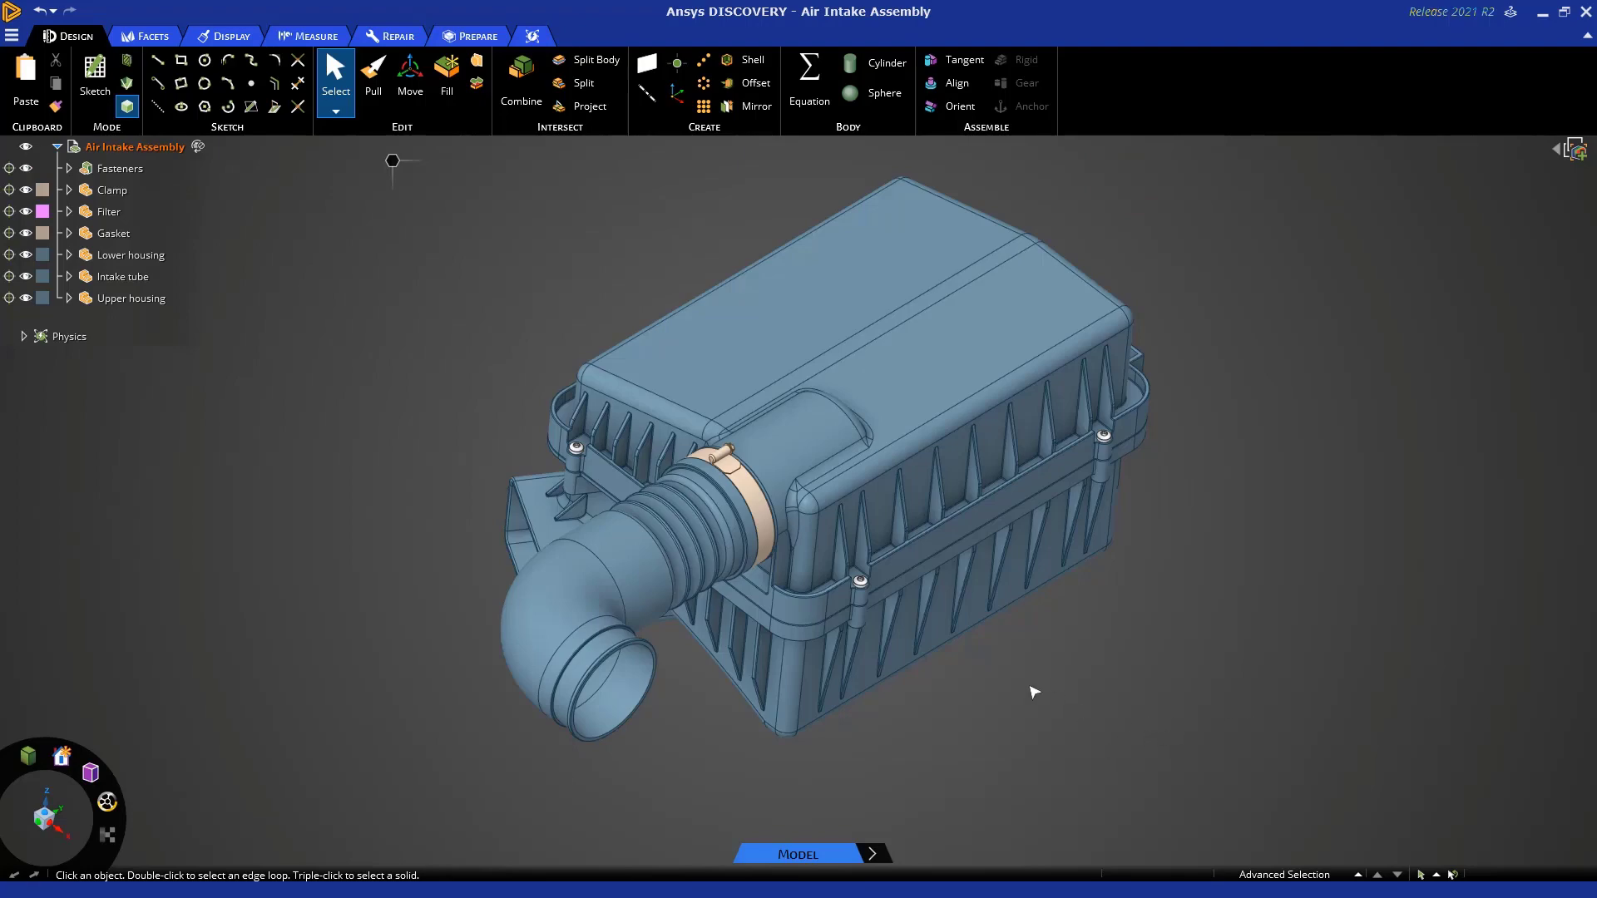
Orbit, zoom and pan around the Air Intake Assembly to inspect it.
middle_click_drag(1057, 708, 983, 624)
scroll(973, 615, "down", 5)
scroll(973, 620, "up", 6)
scroll(982, 632, "down", 6)
scroll(999, 715, "up", 6)
middle_click_drag(1004, 737, 1161, 731, "ctrl")
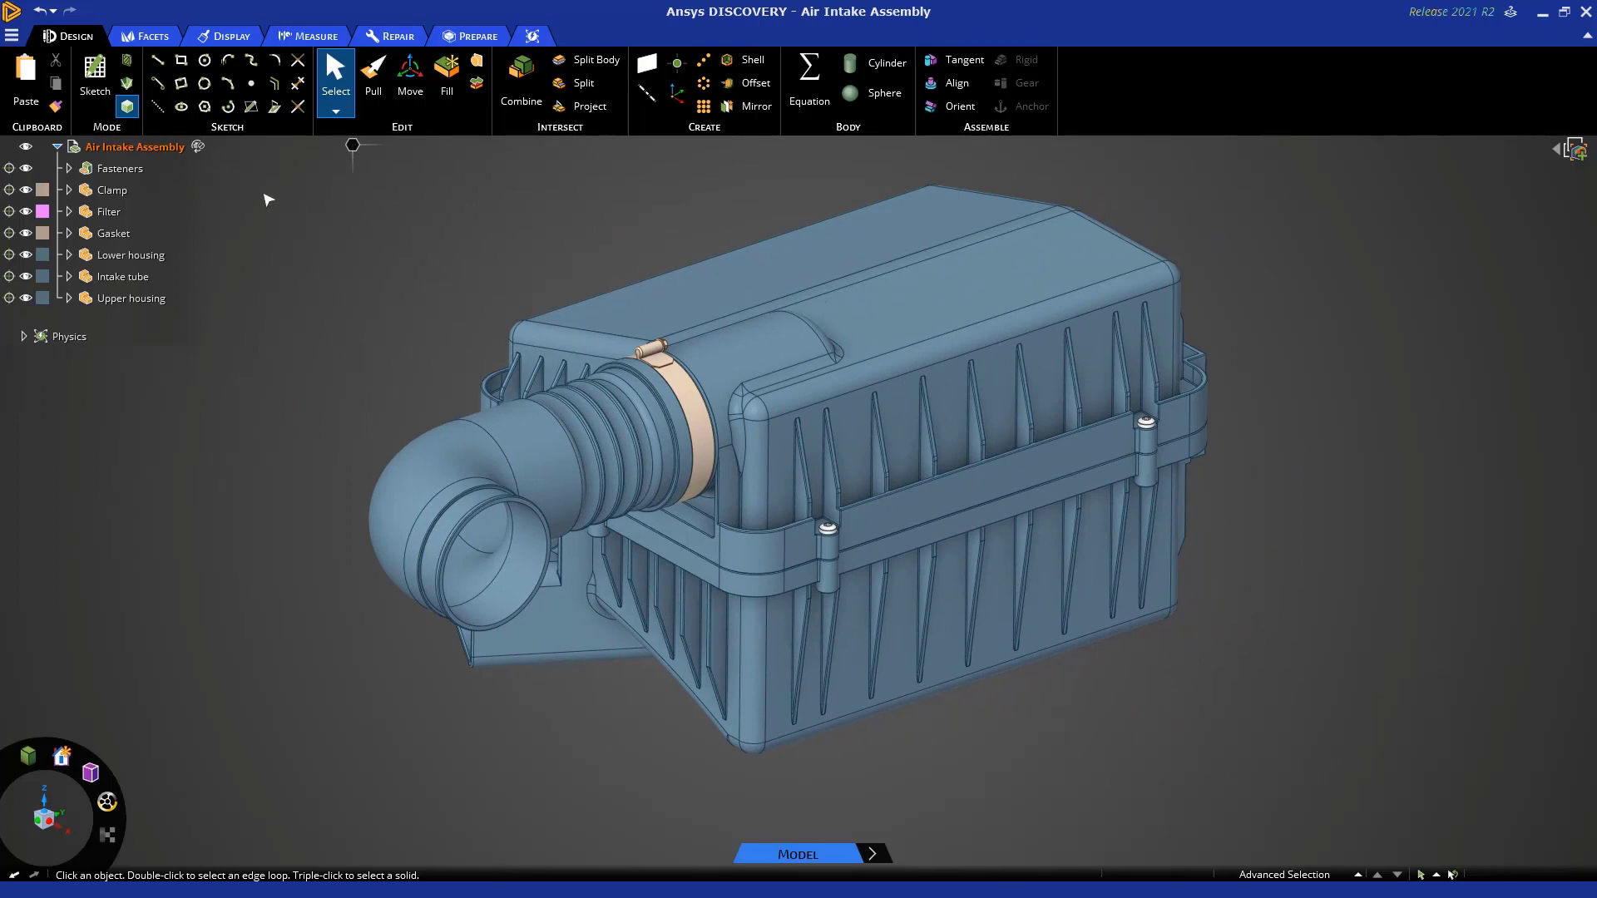
In Settings, glance at Navigation, keep the Dark UI theme under General, and close.
left_click(12, 35)
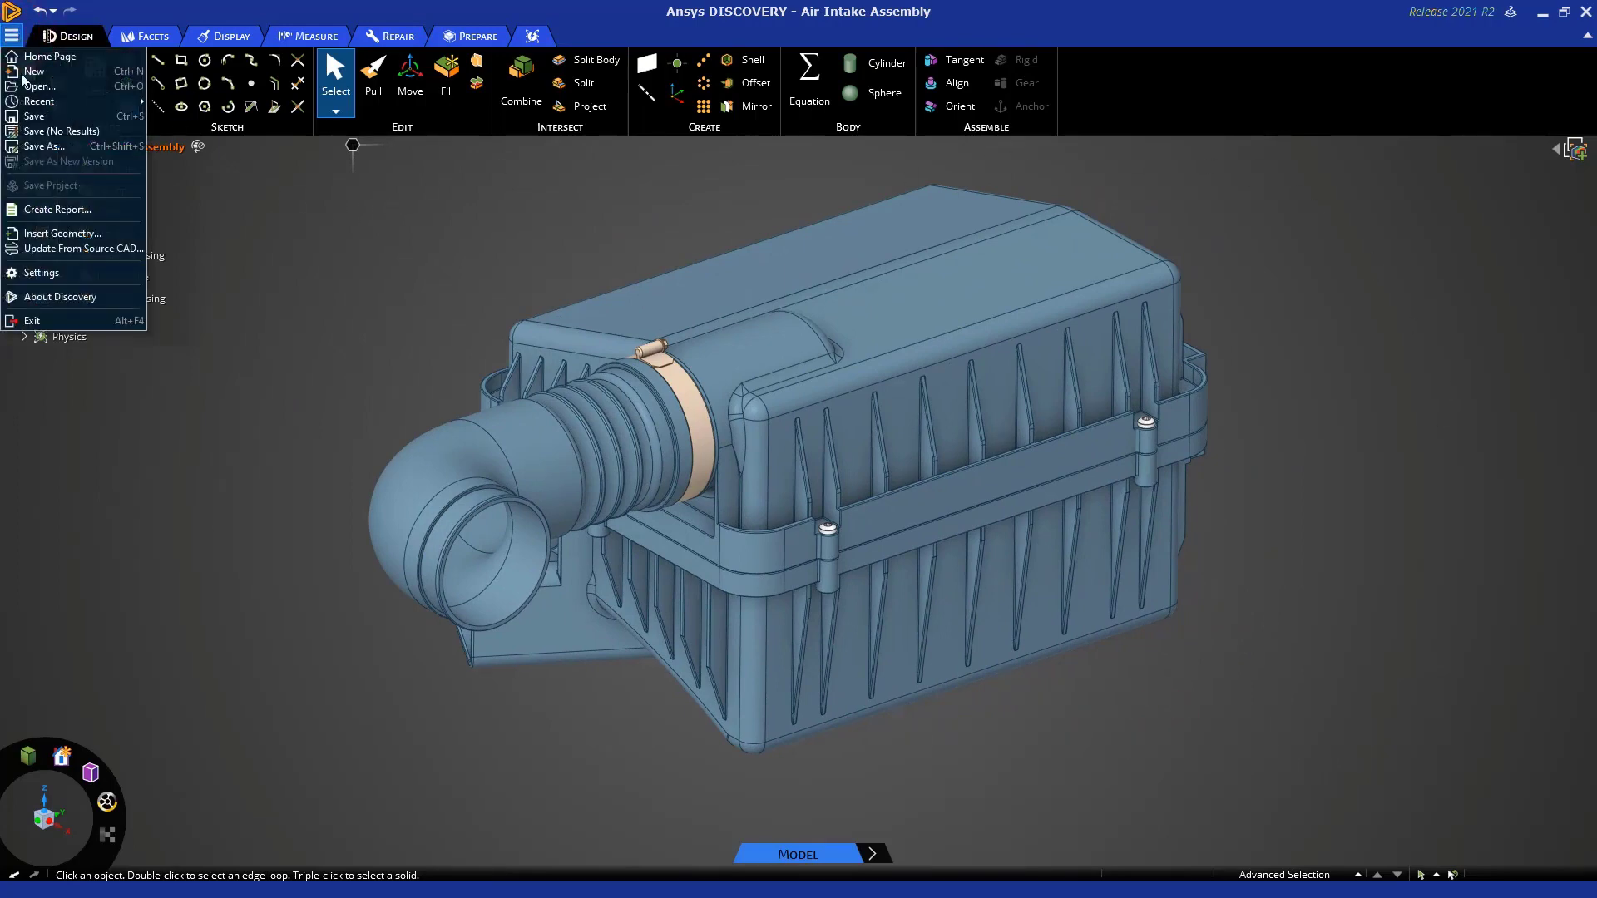
left_click(52, 274)
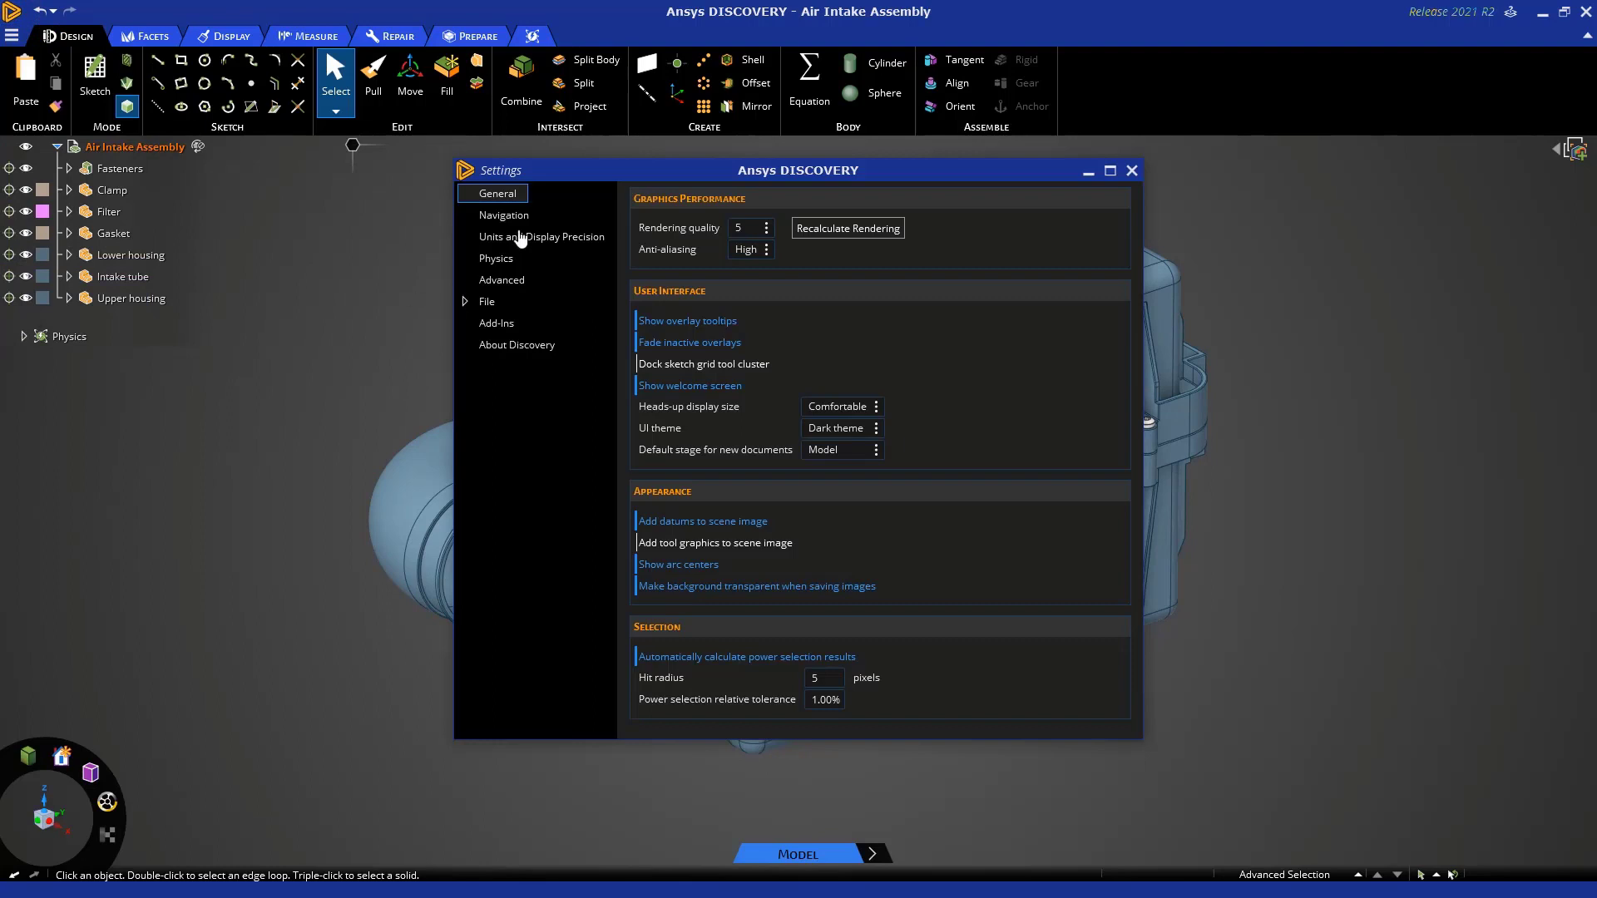
left_click(516, 218)
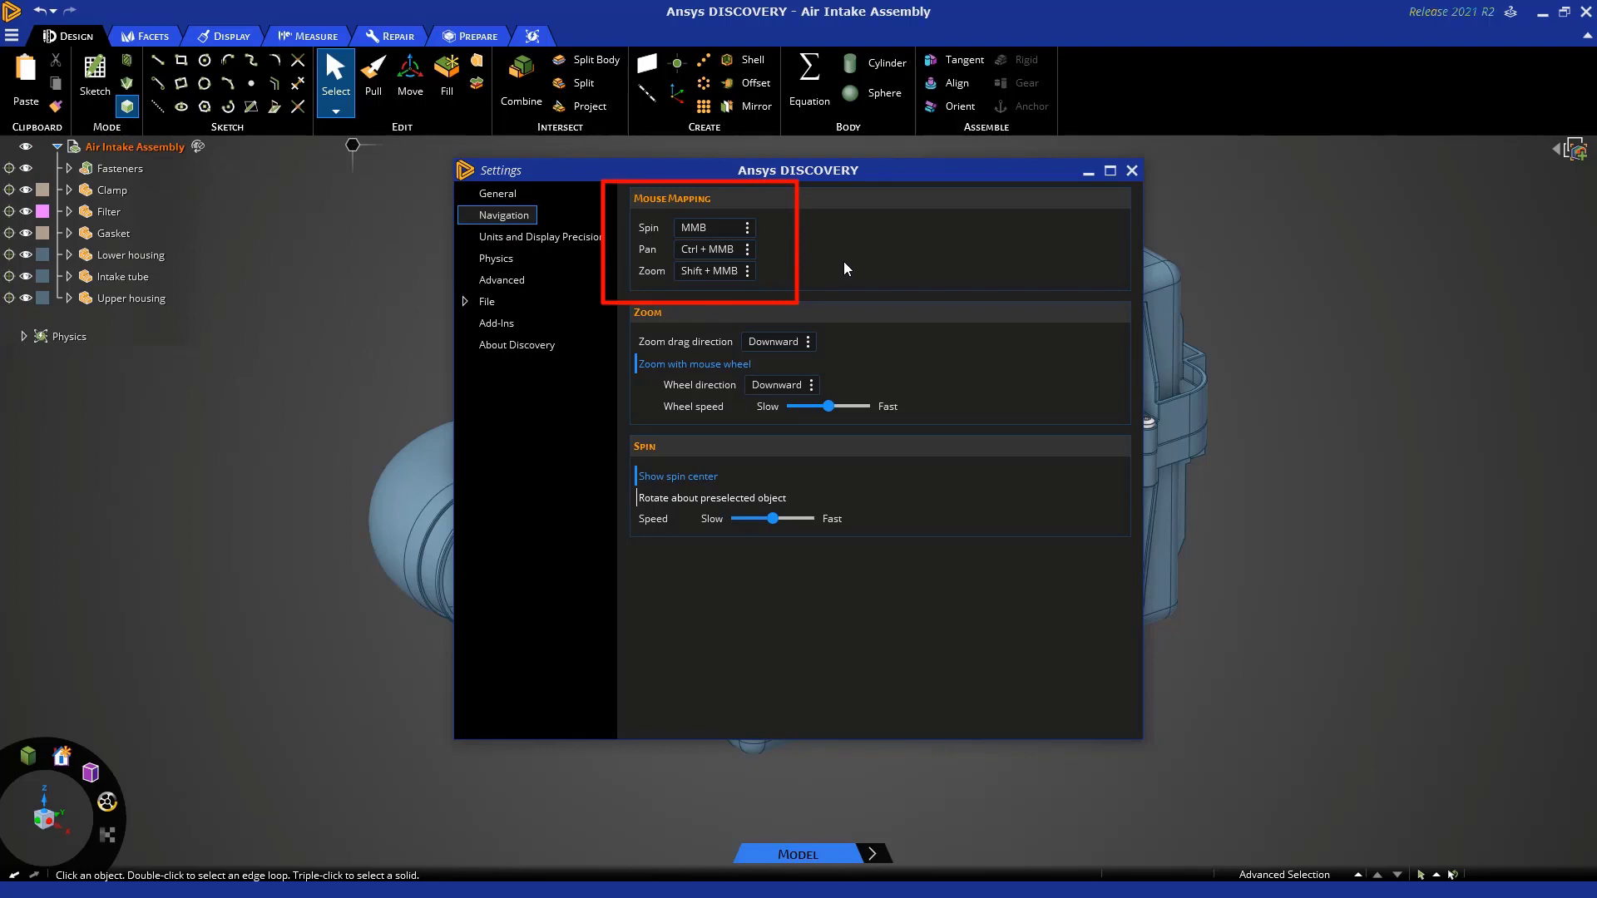
left_click(497, 194)
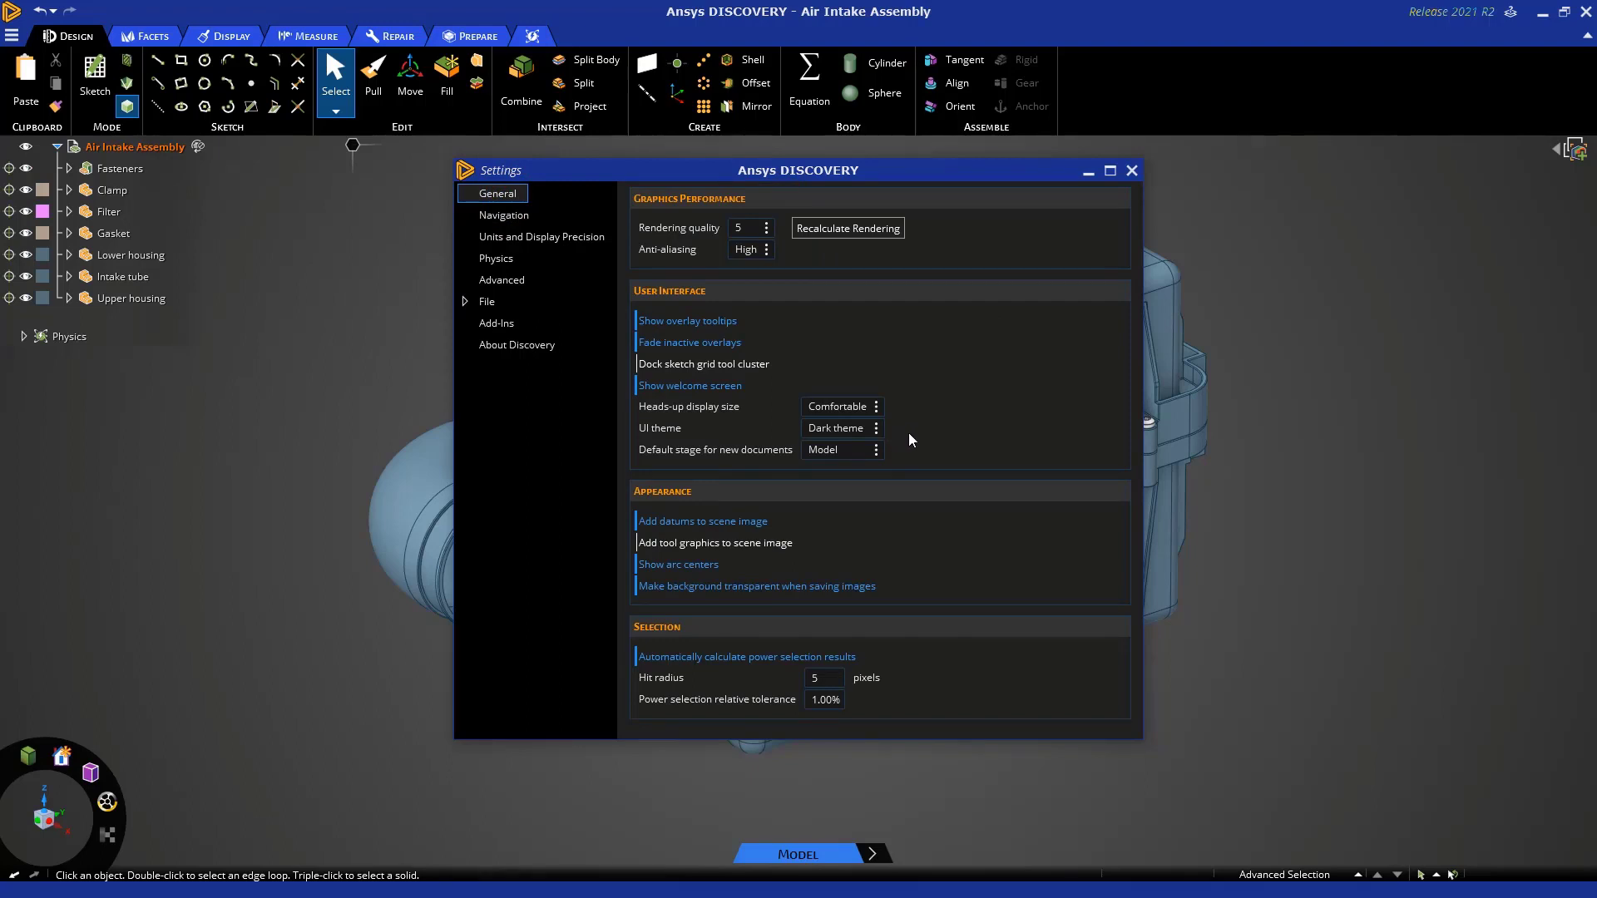
left_click(879, 431)
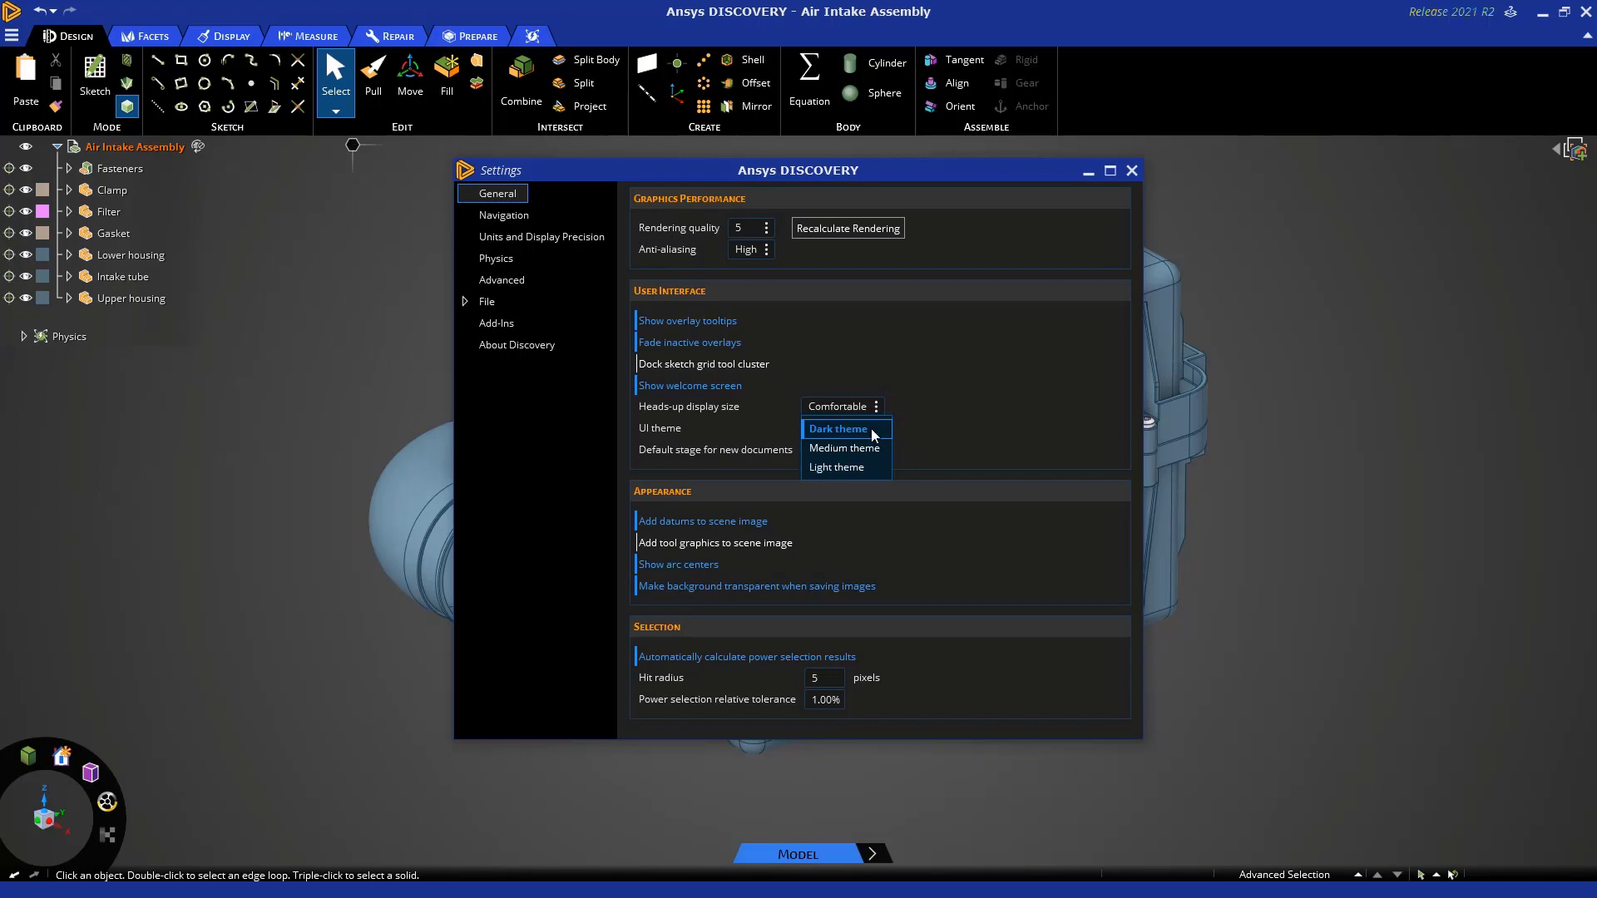
left_click(1014, 364)
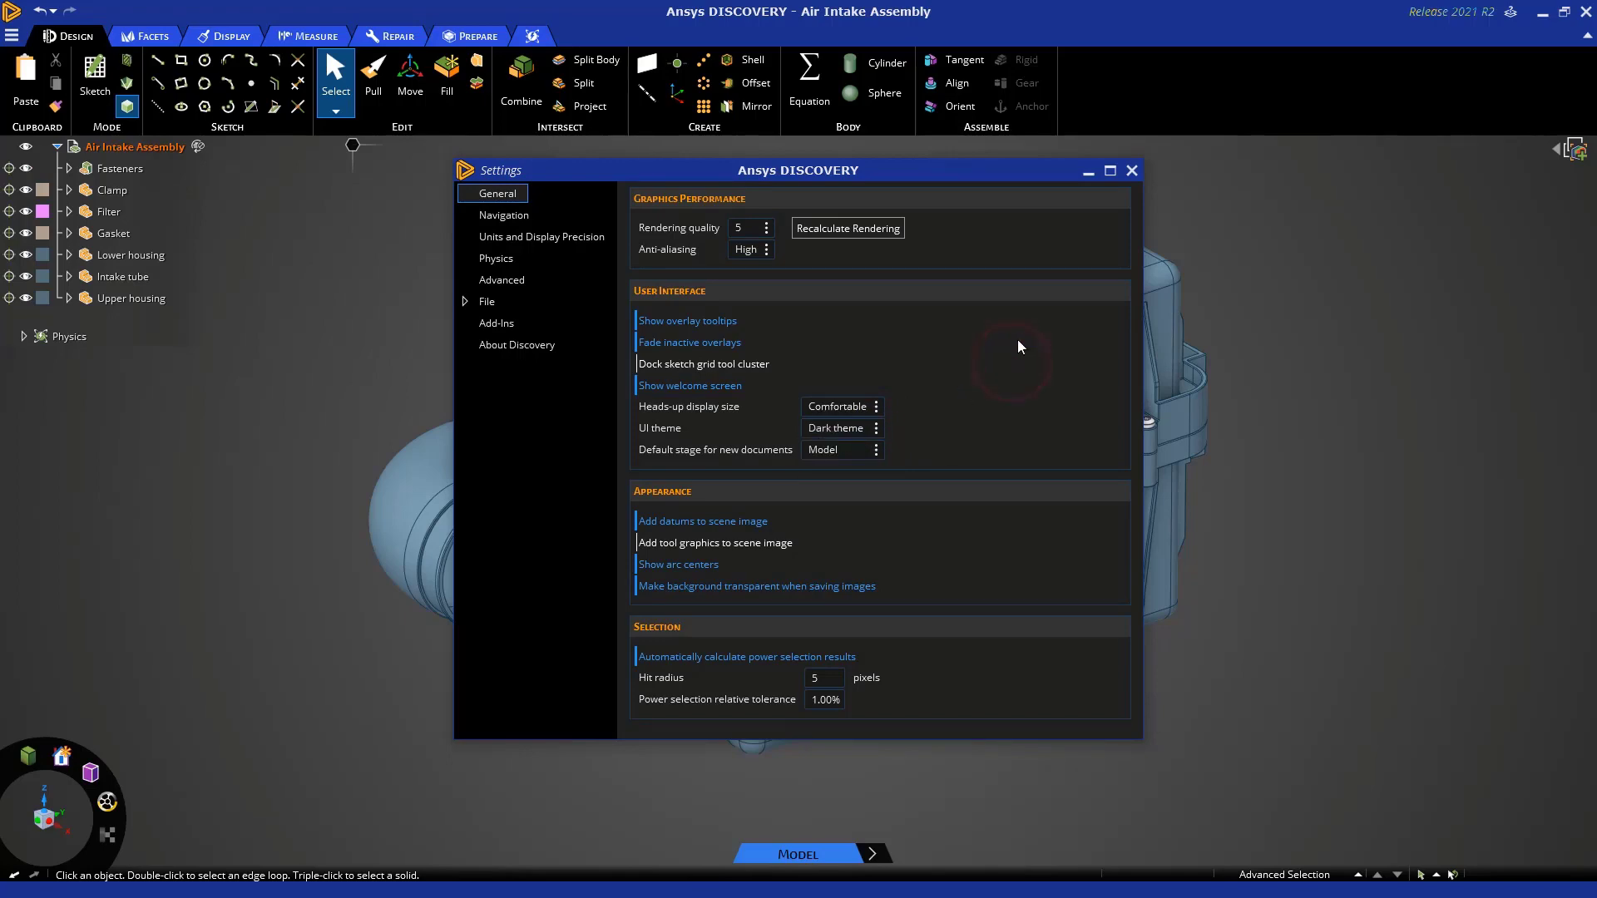
left_click(1132, 170)
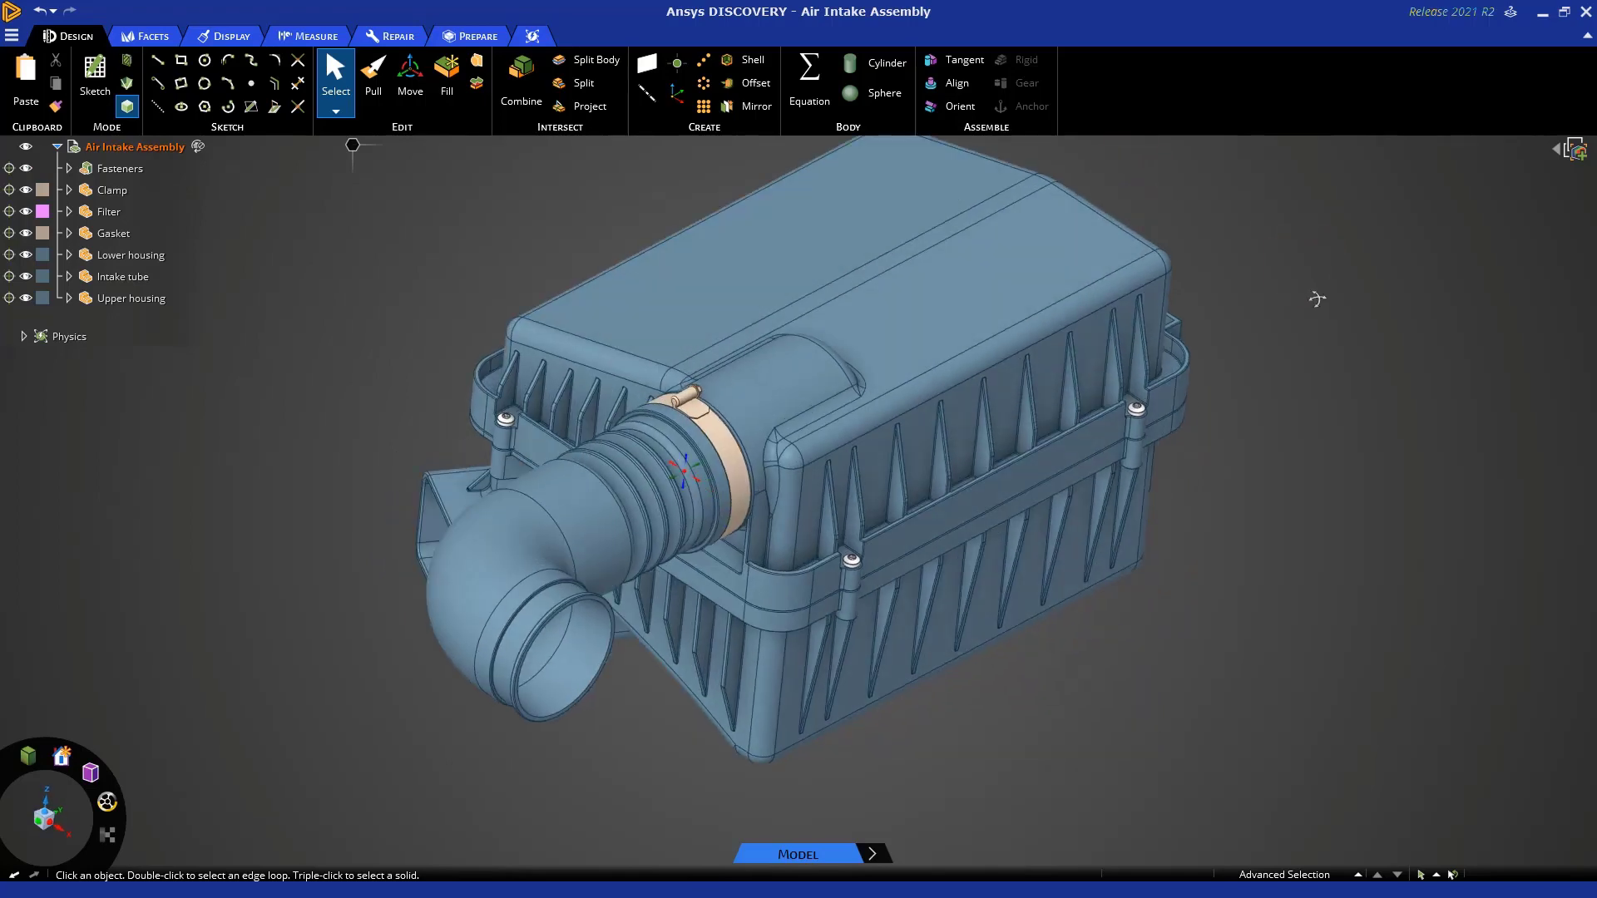
Orbit the view, then collapse the Fasteners and Clamp groups in the Structure tree.
middle_click_drag(1309, 283, 1290, 258)
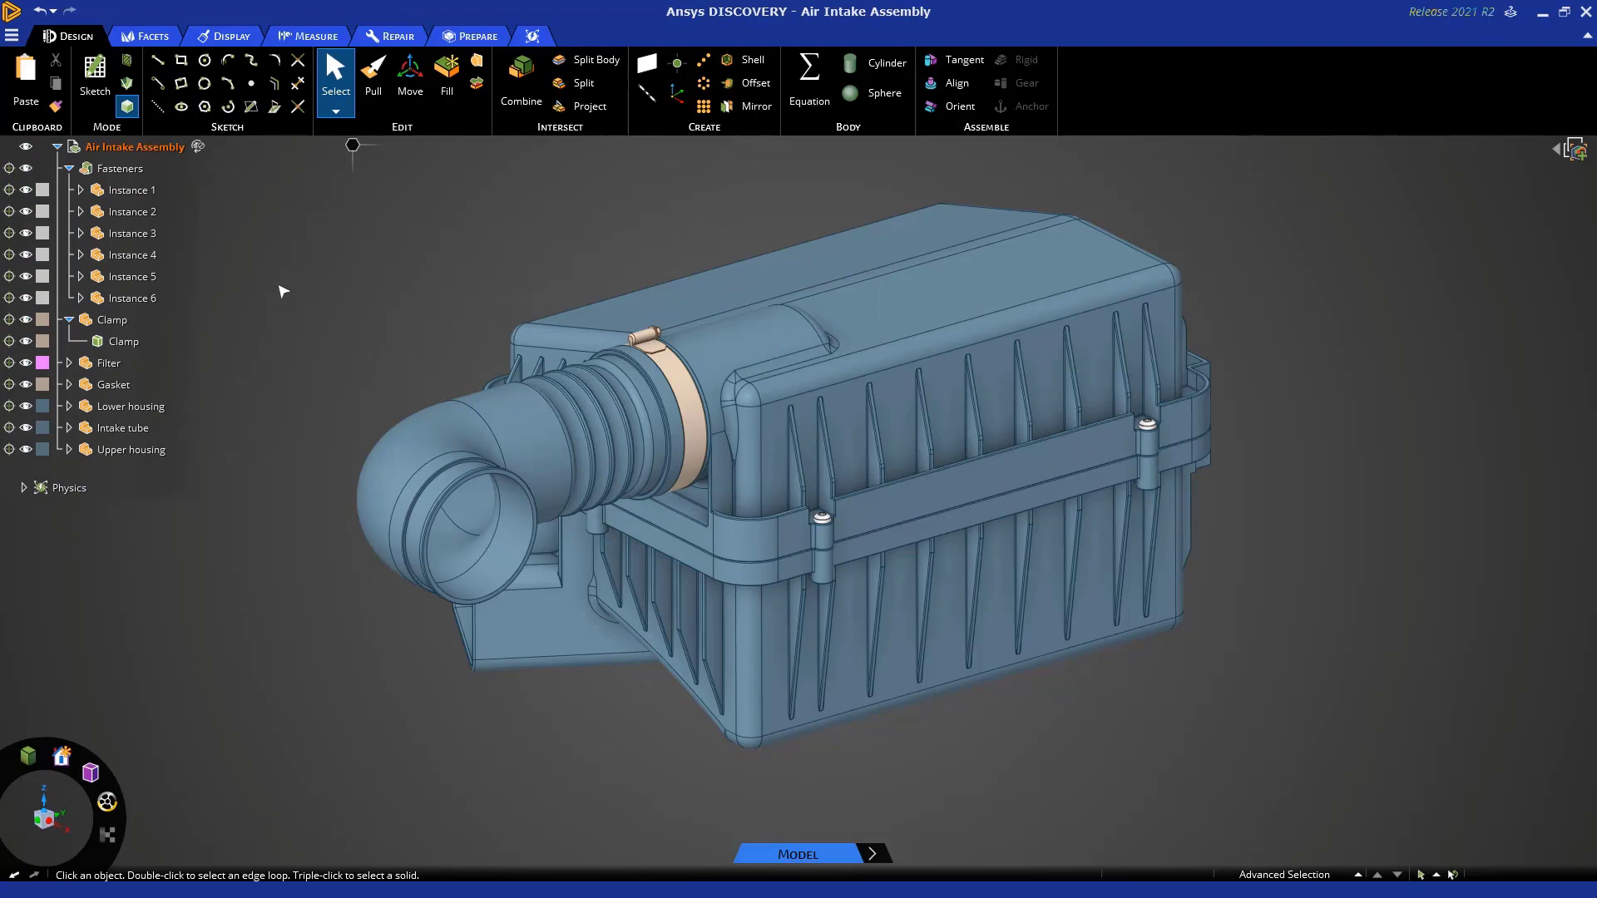
left_click(69, 168)
left_click(71, 194)
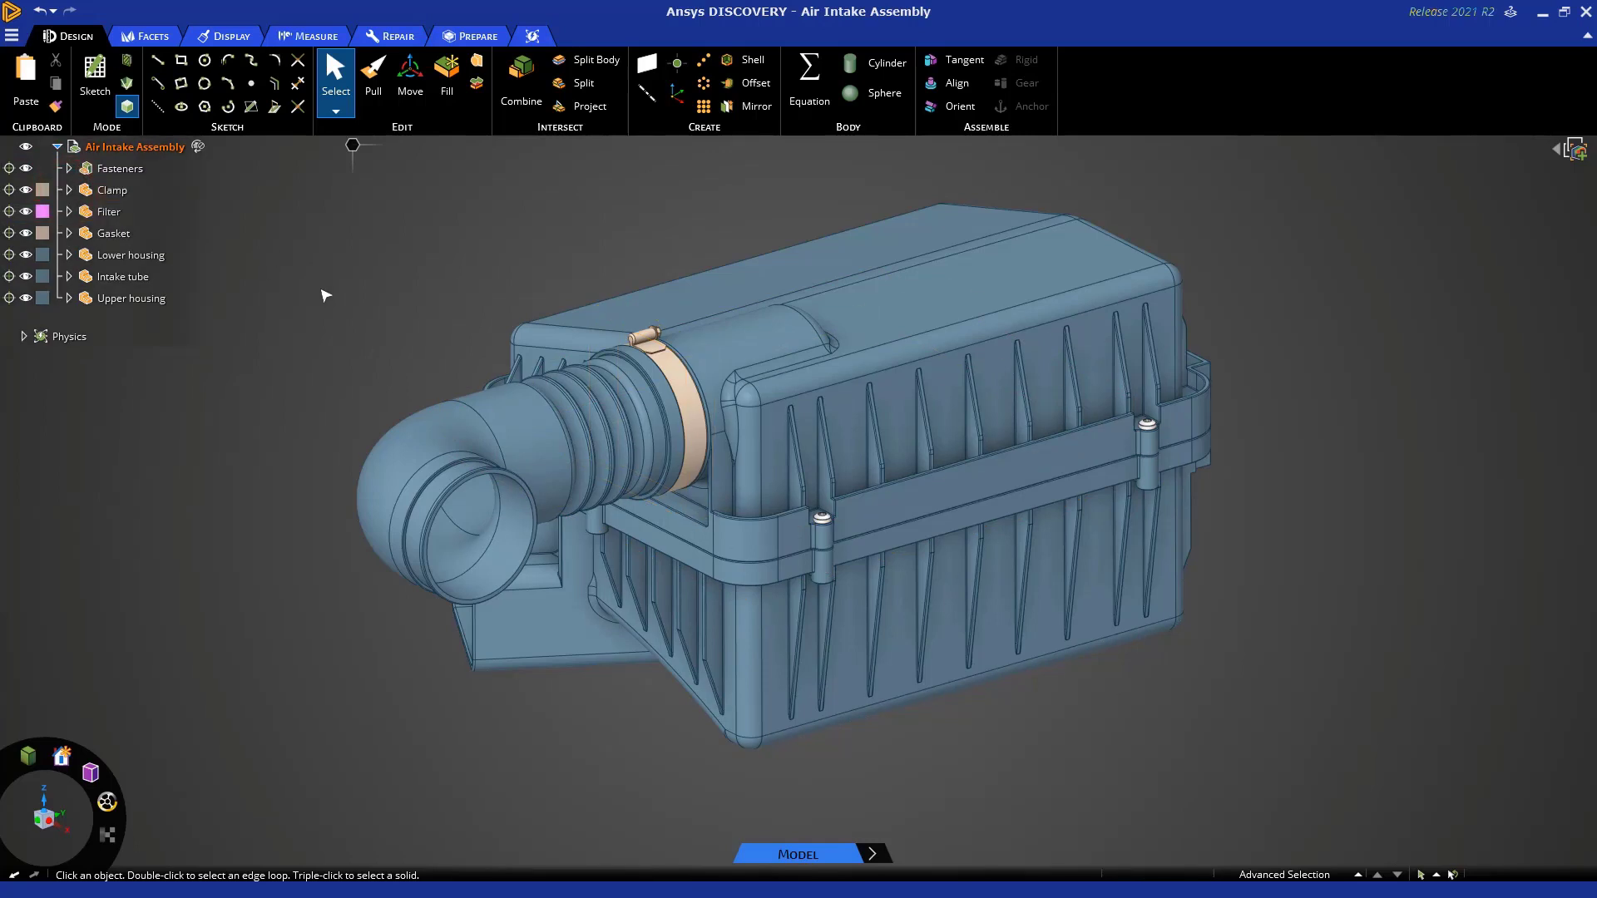
Toggle the Upper housing's eye icon off to expose the filter, then back on.
scroll(375, 341, "up", 2)
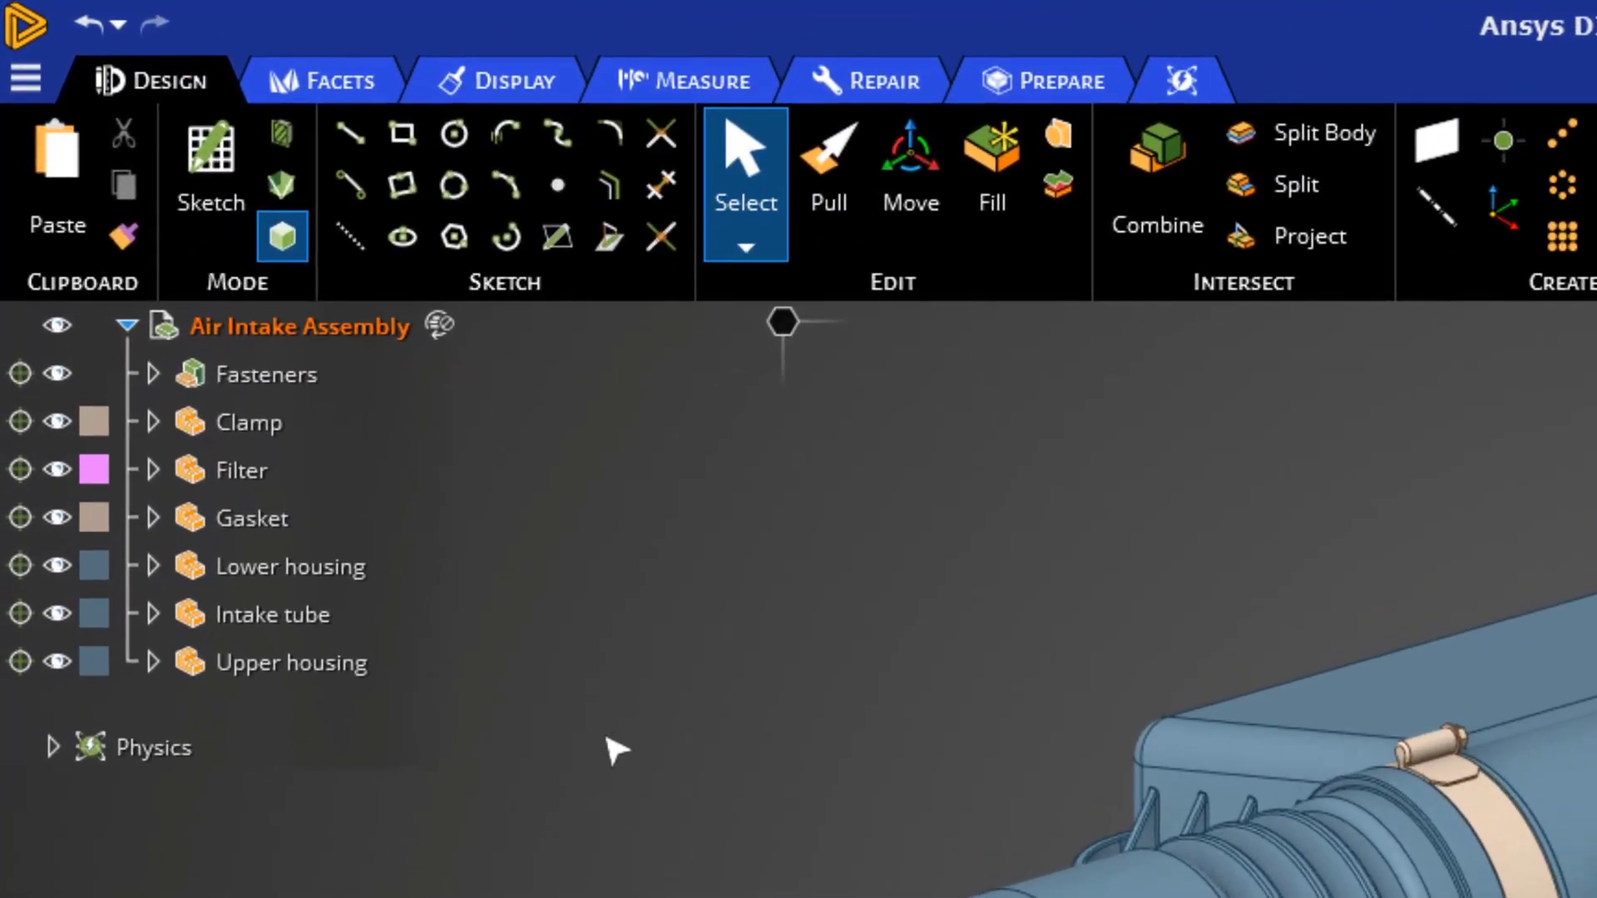
left_click(114, 665)
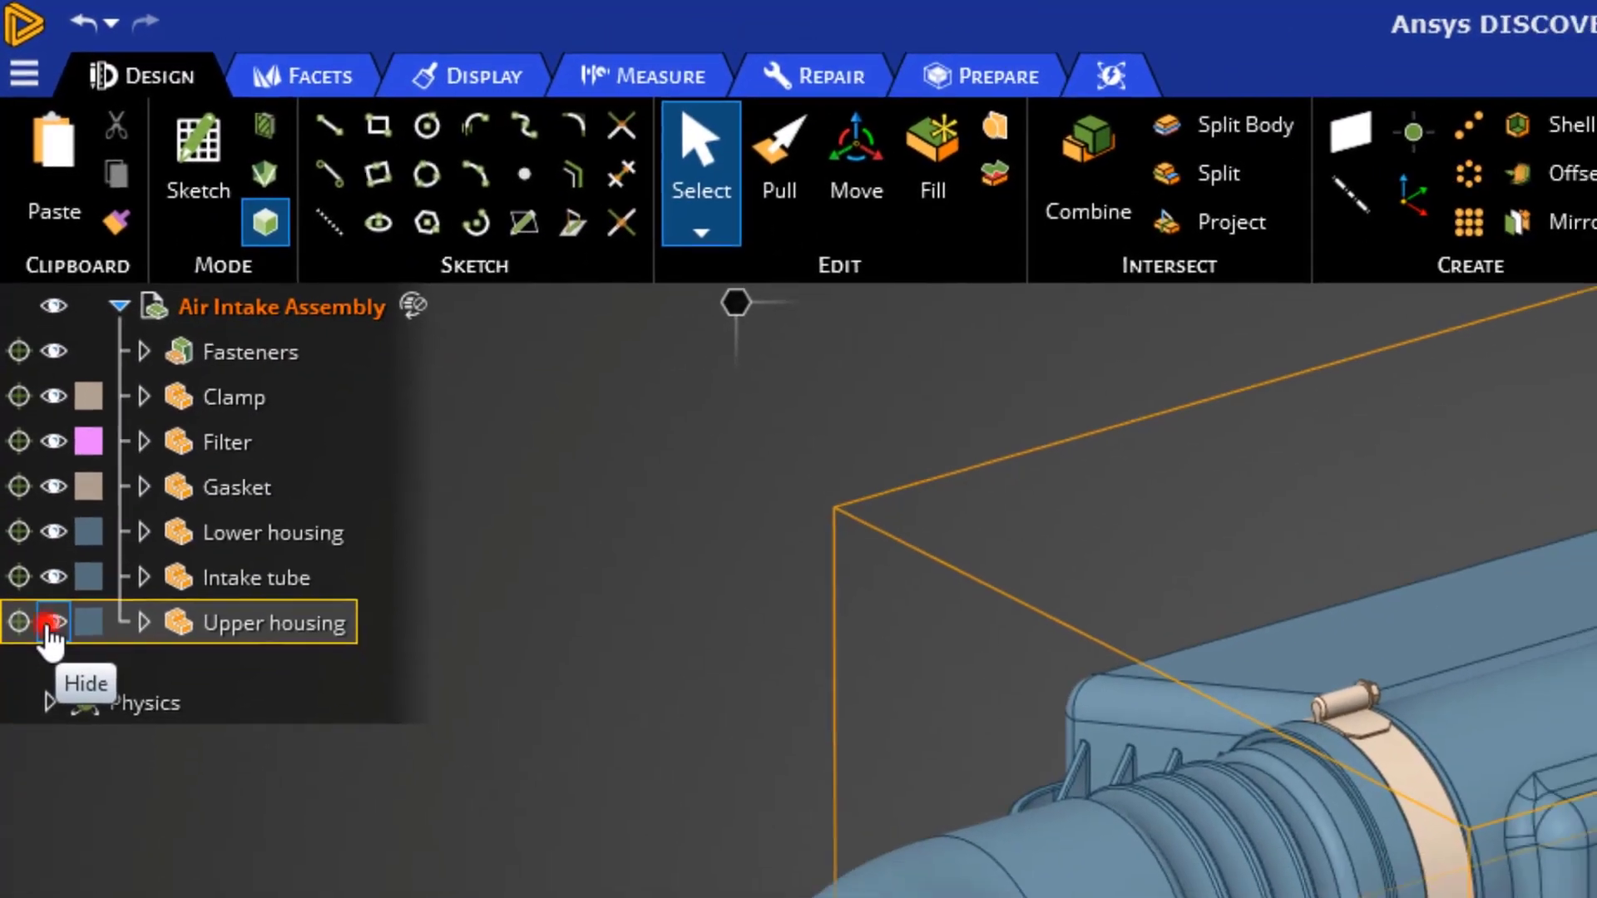
left_click(50, 624)
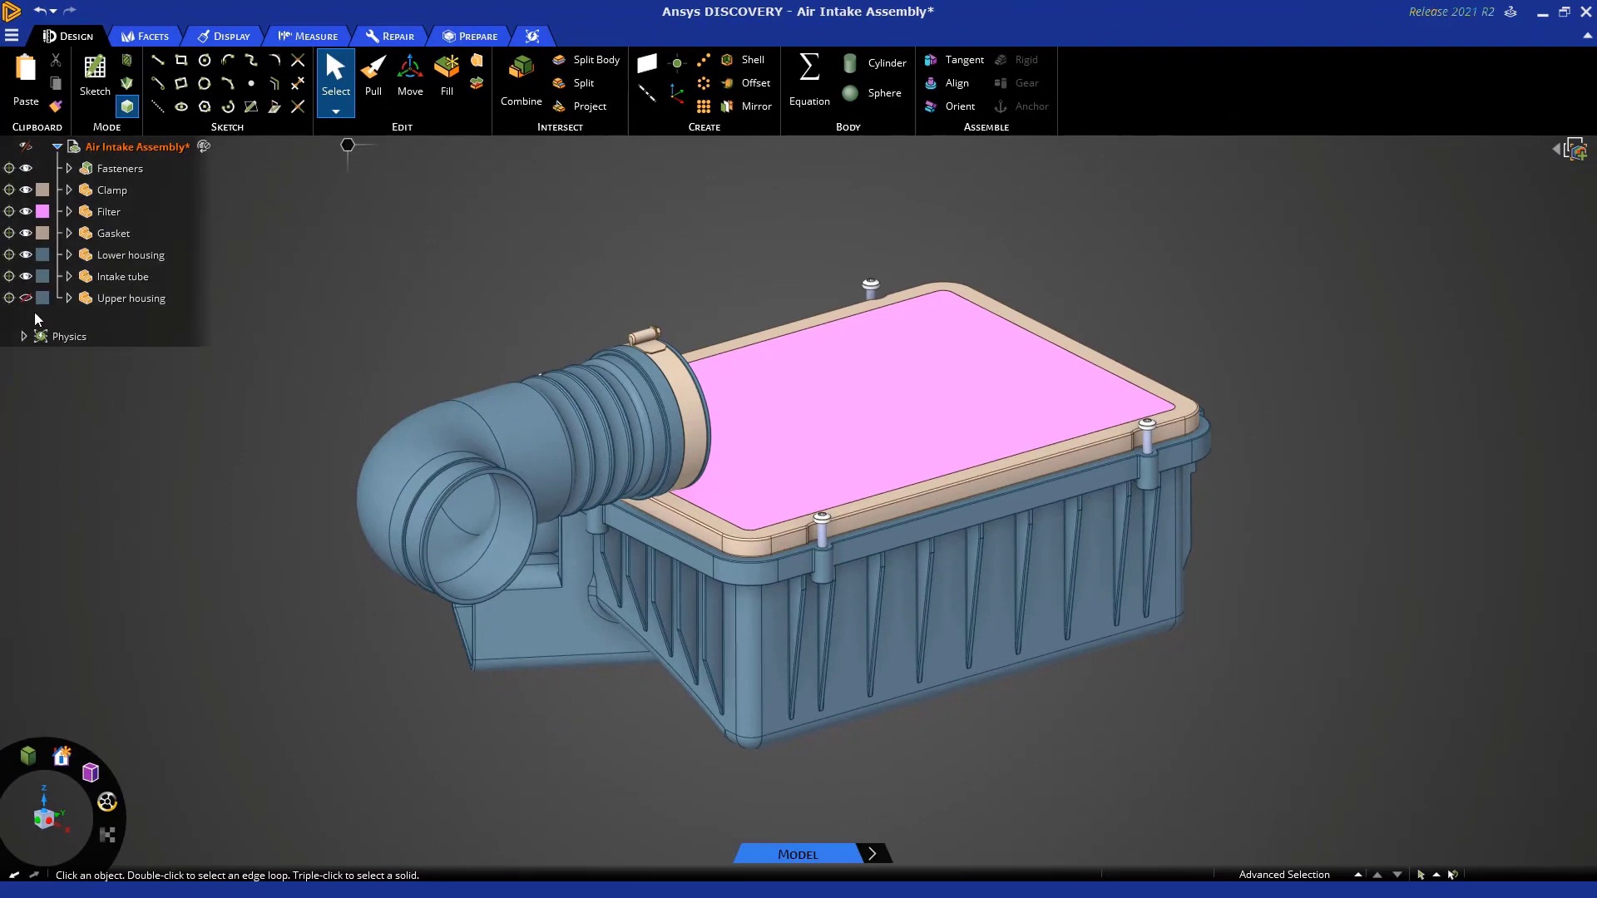
left_click(26, 298)
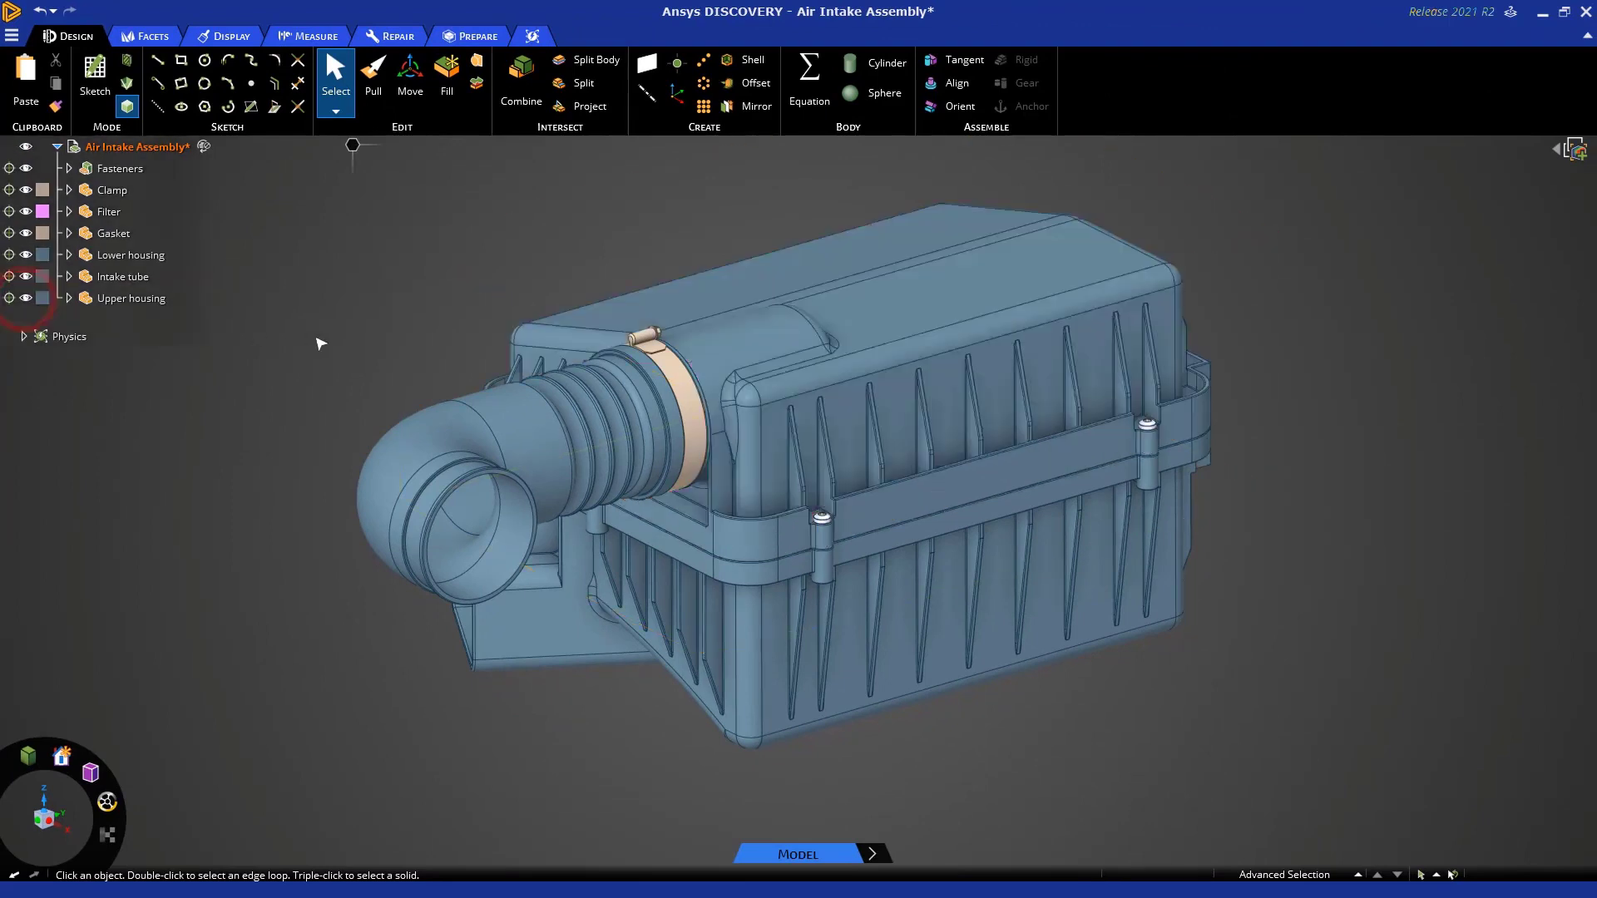
Hide the Upper housing from its top face's context menu, then Show All and clear selection.
left_click(888, 317)
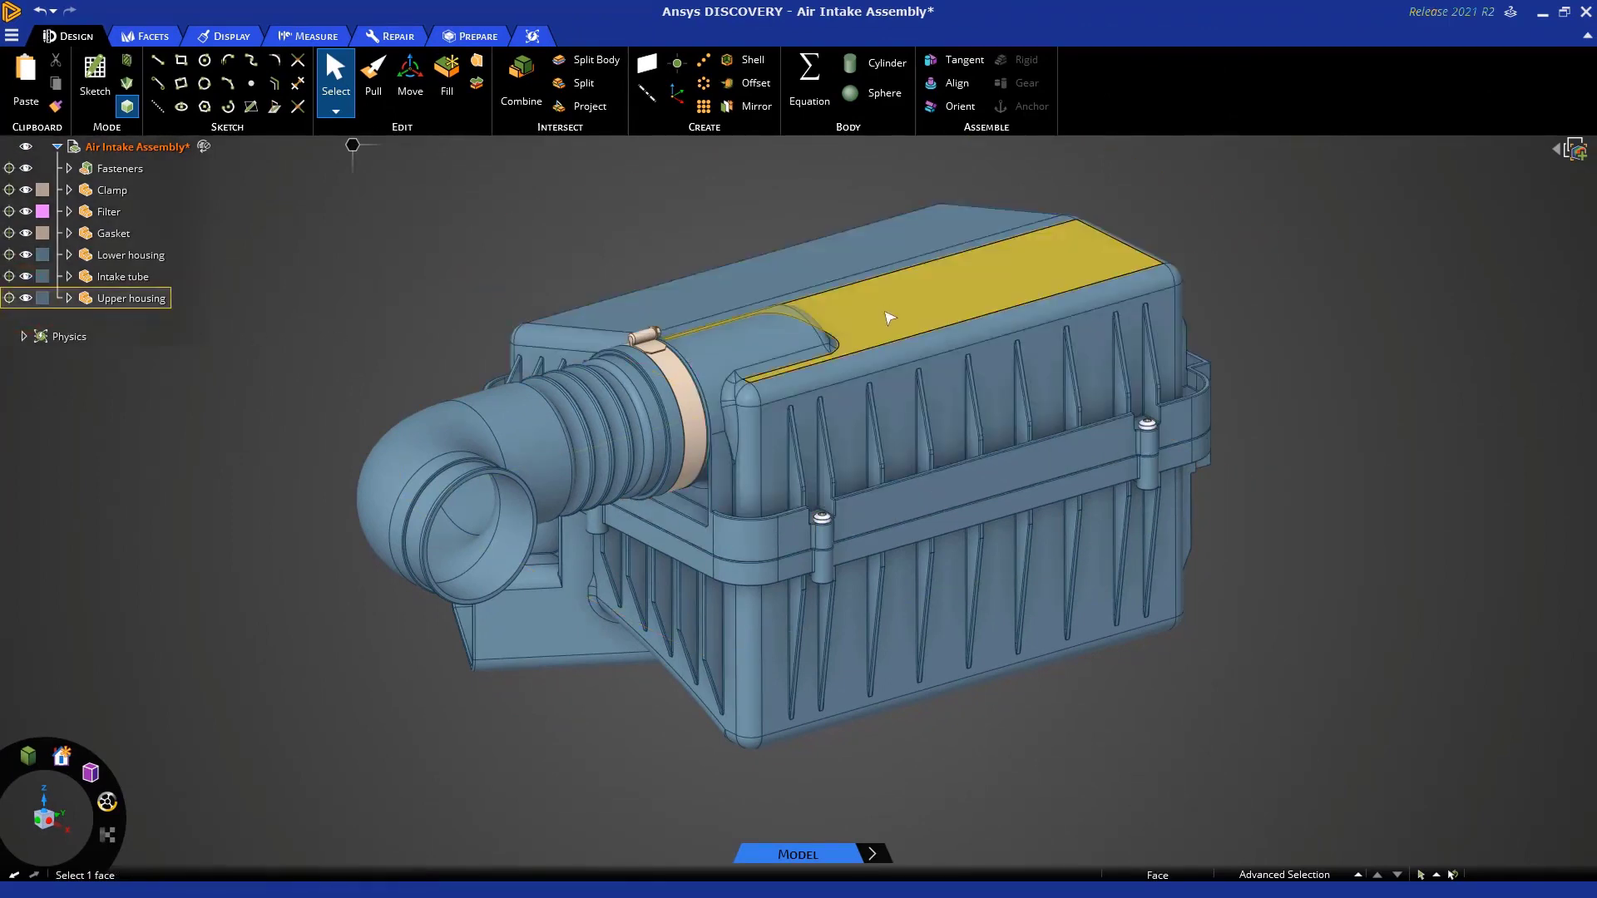
left_click(888, 317)
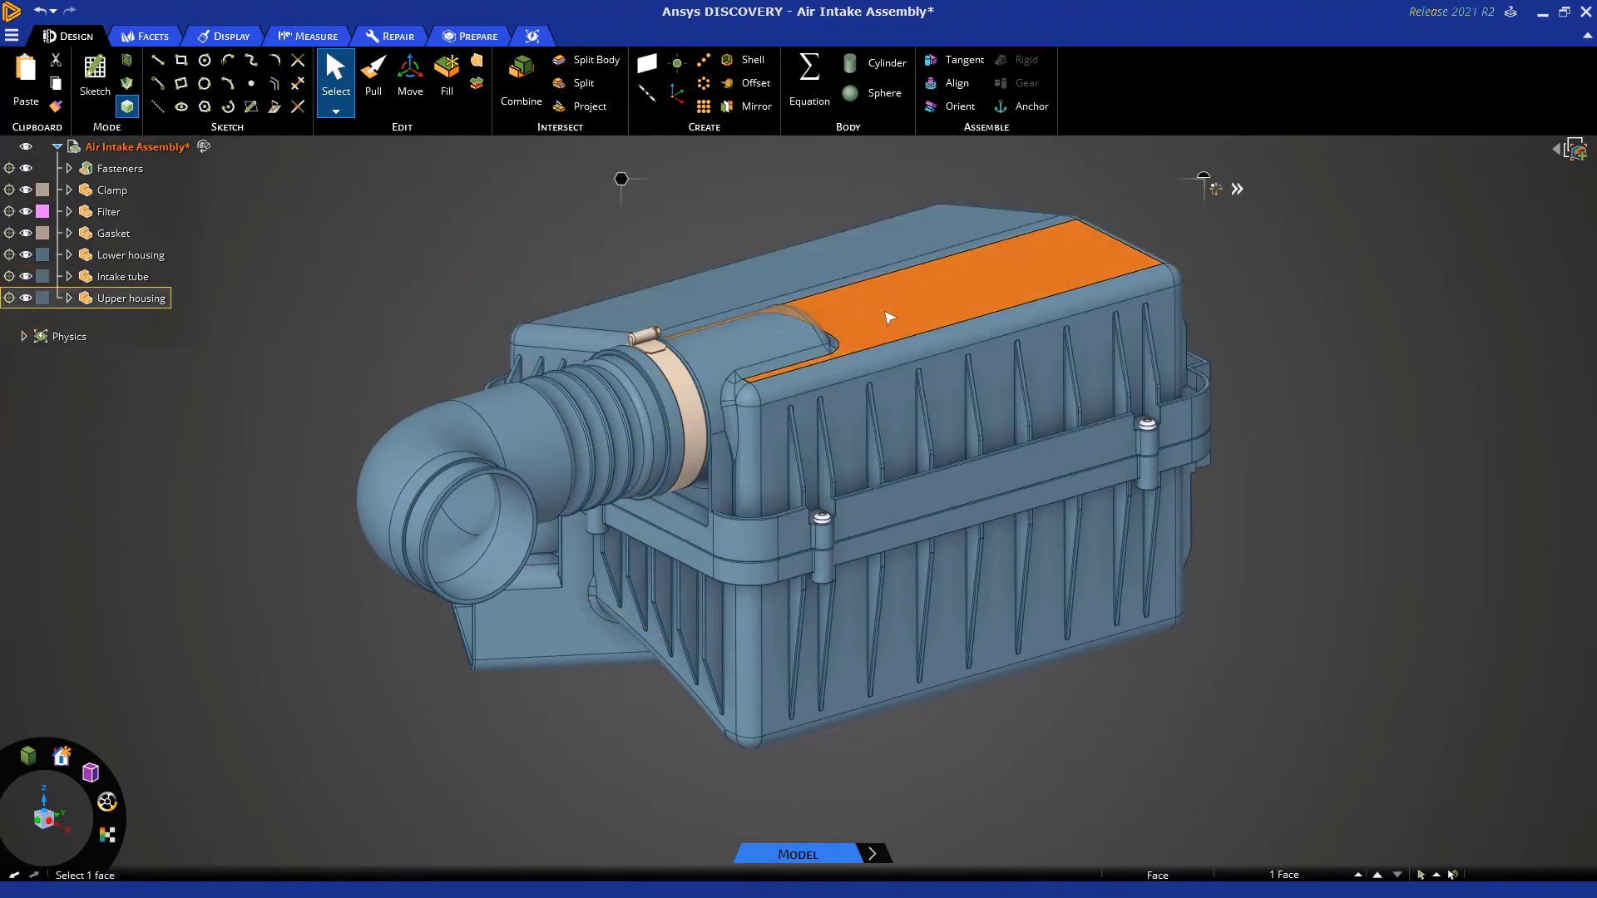
right_click(887, 314)
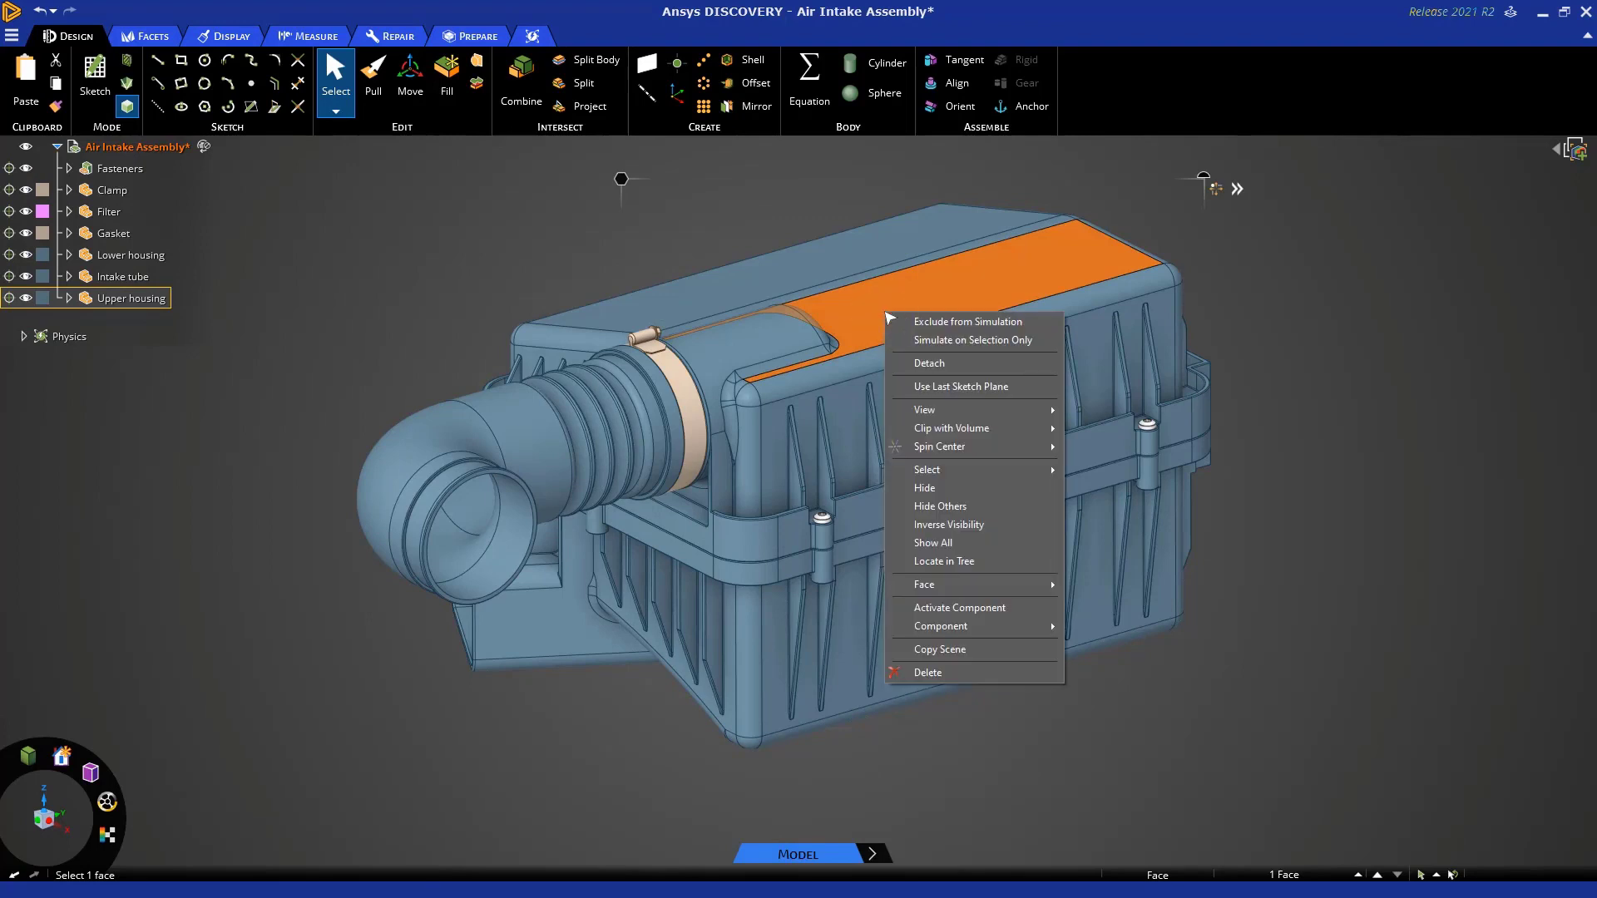
left_click(932, 488)
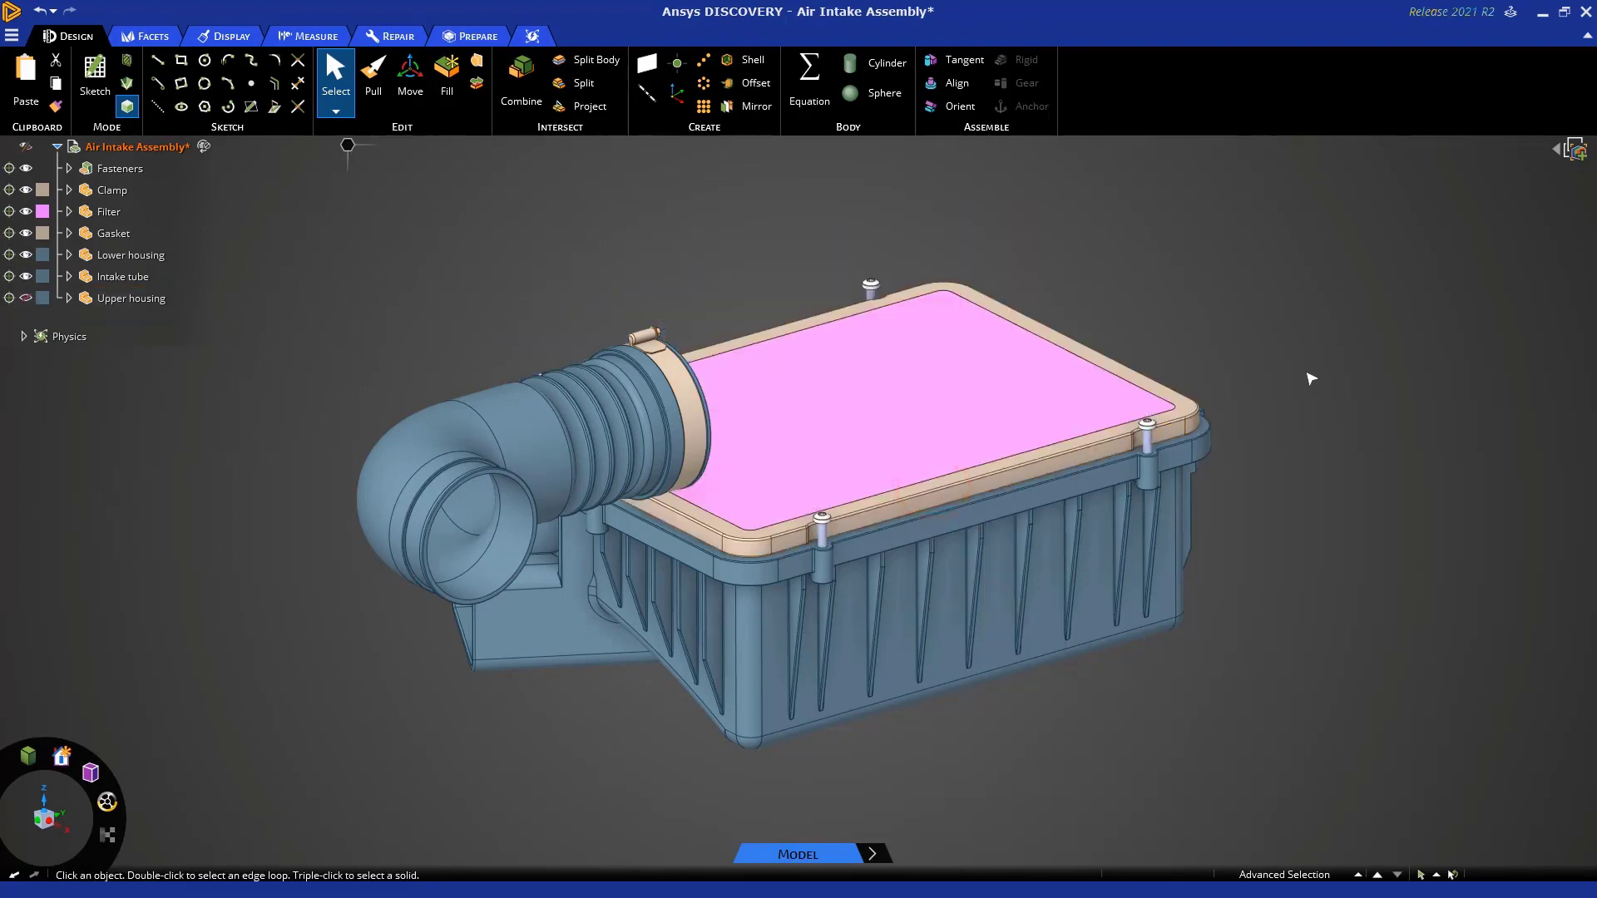
right_click(1186, 243)
left_click(1231, 369)
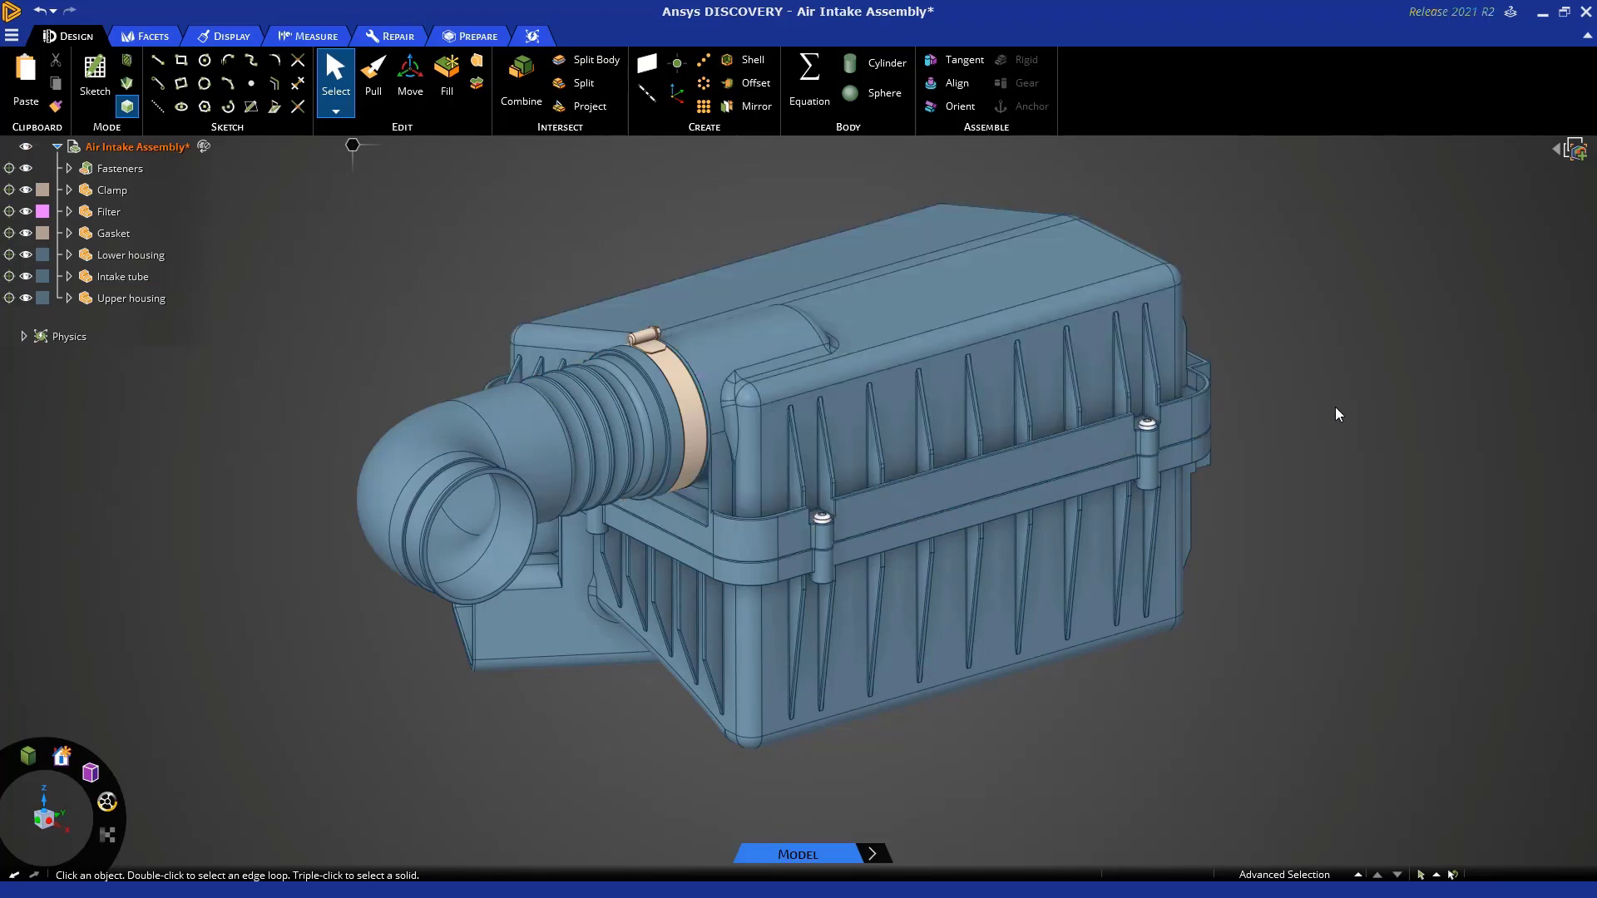
left_click(1333, 411)
left_click(964, 273)
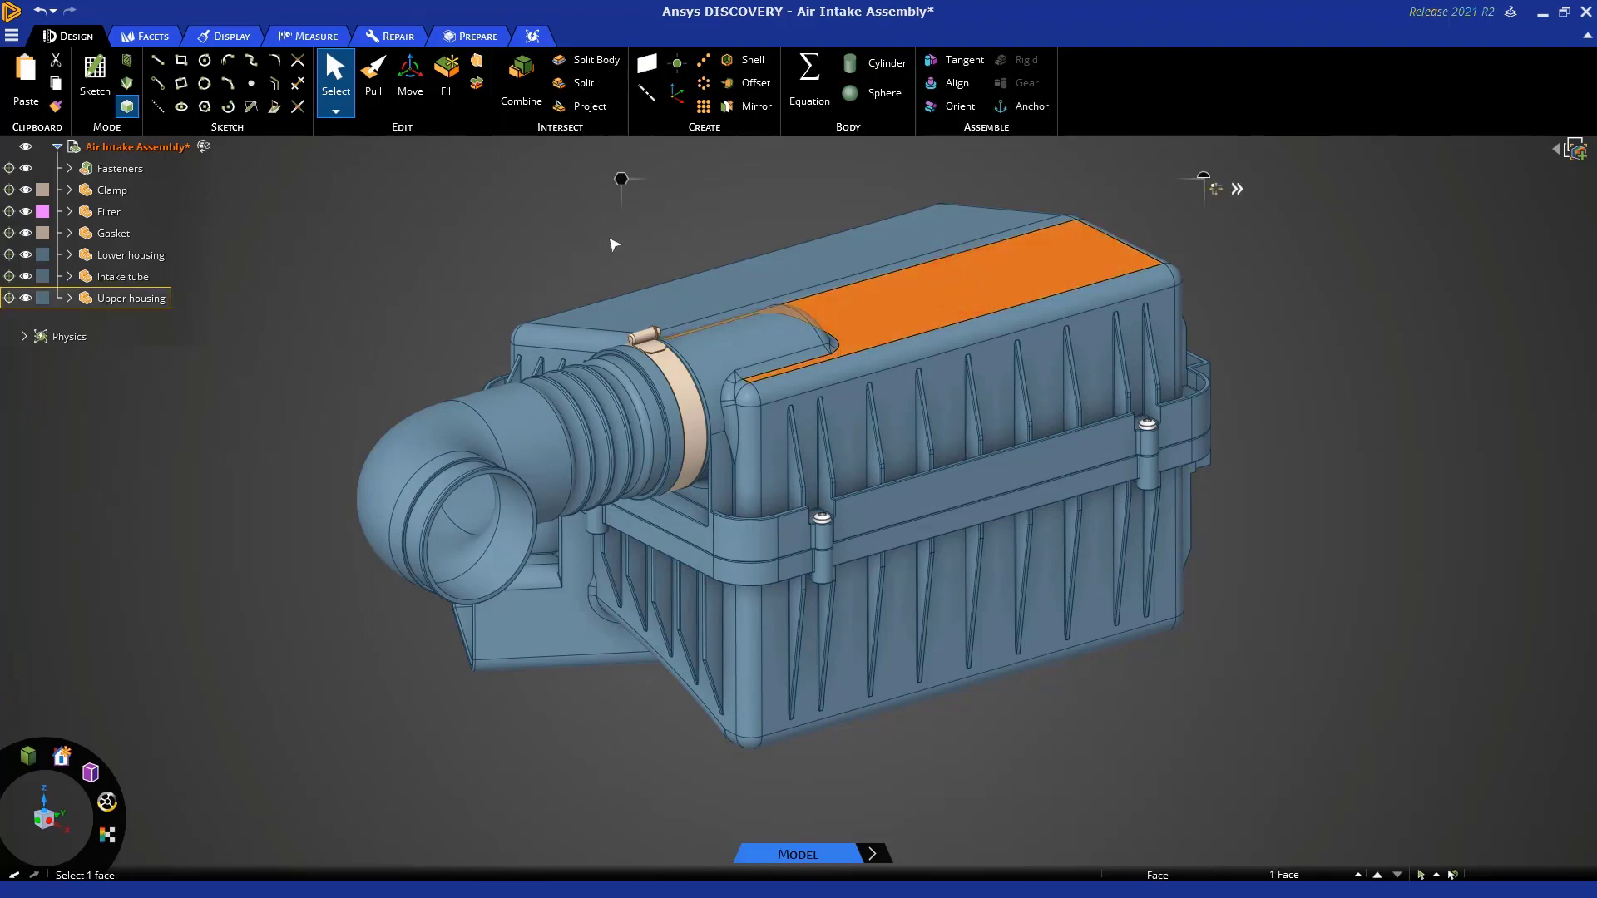
left_click(113, 842)
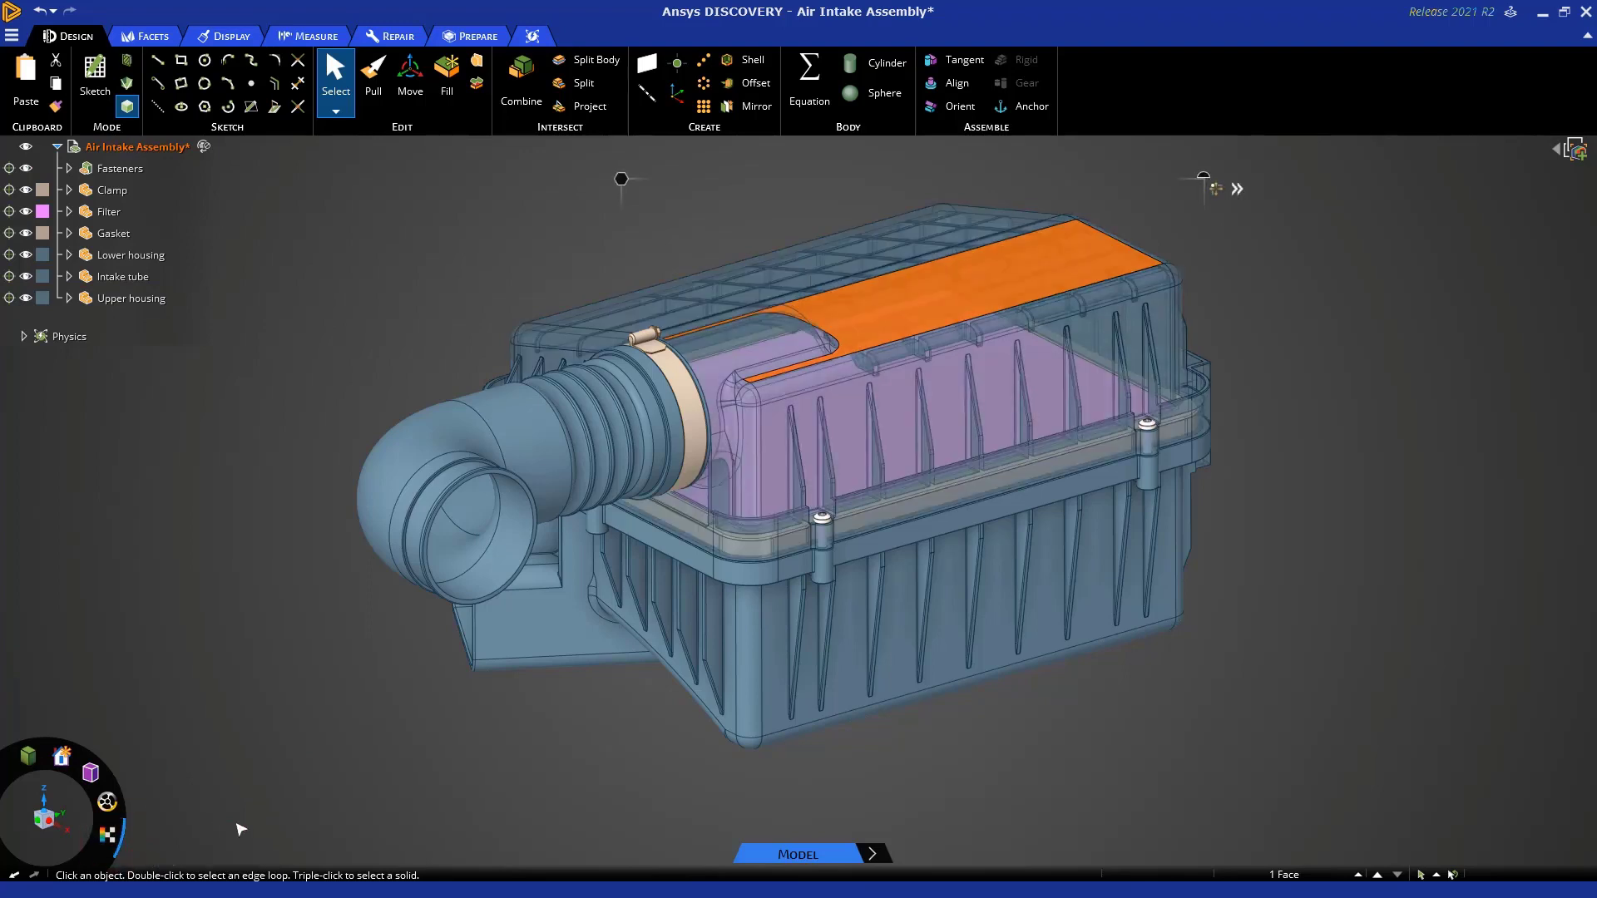
left_click(237, 825)
left_click(899, 325)
mouse_move(1205, 178)
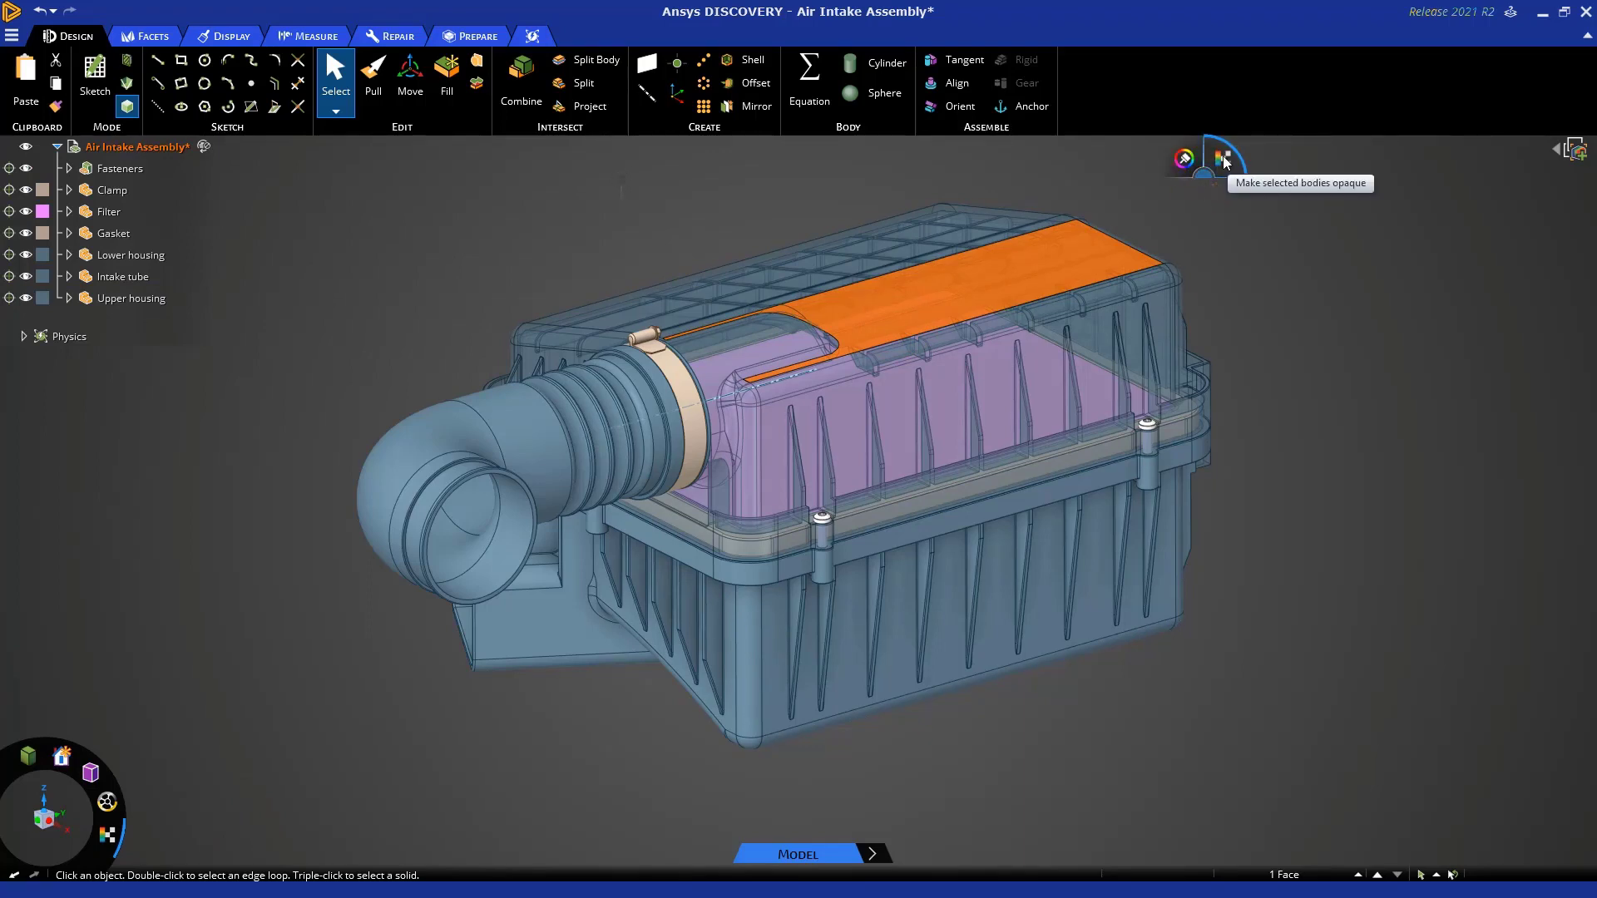
left_click(1223, 162)
left_click(1381, 312)
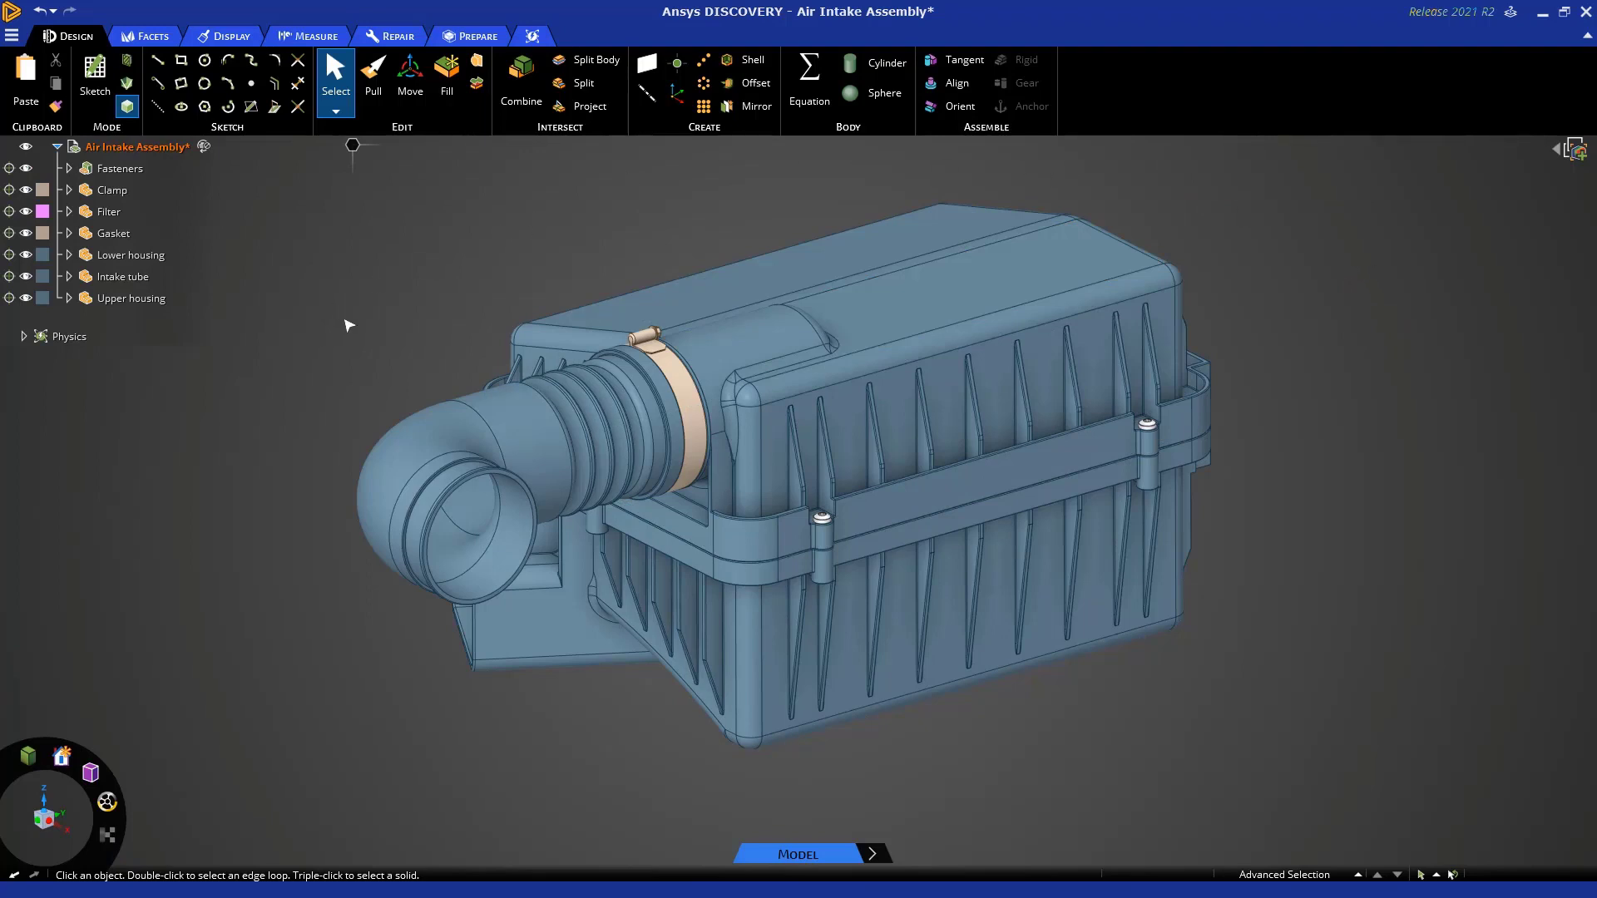
left_click(129, 300)
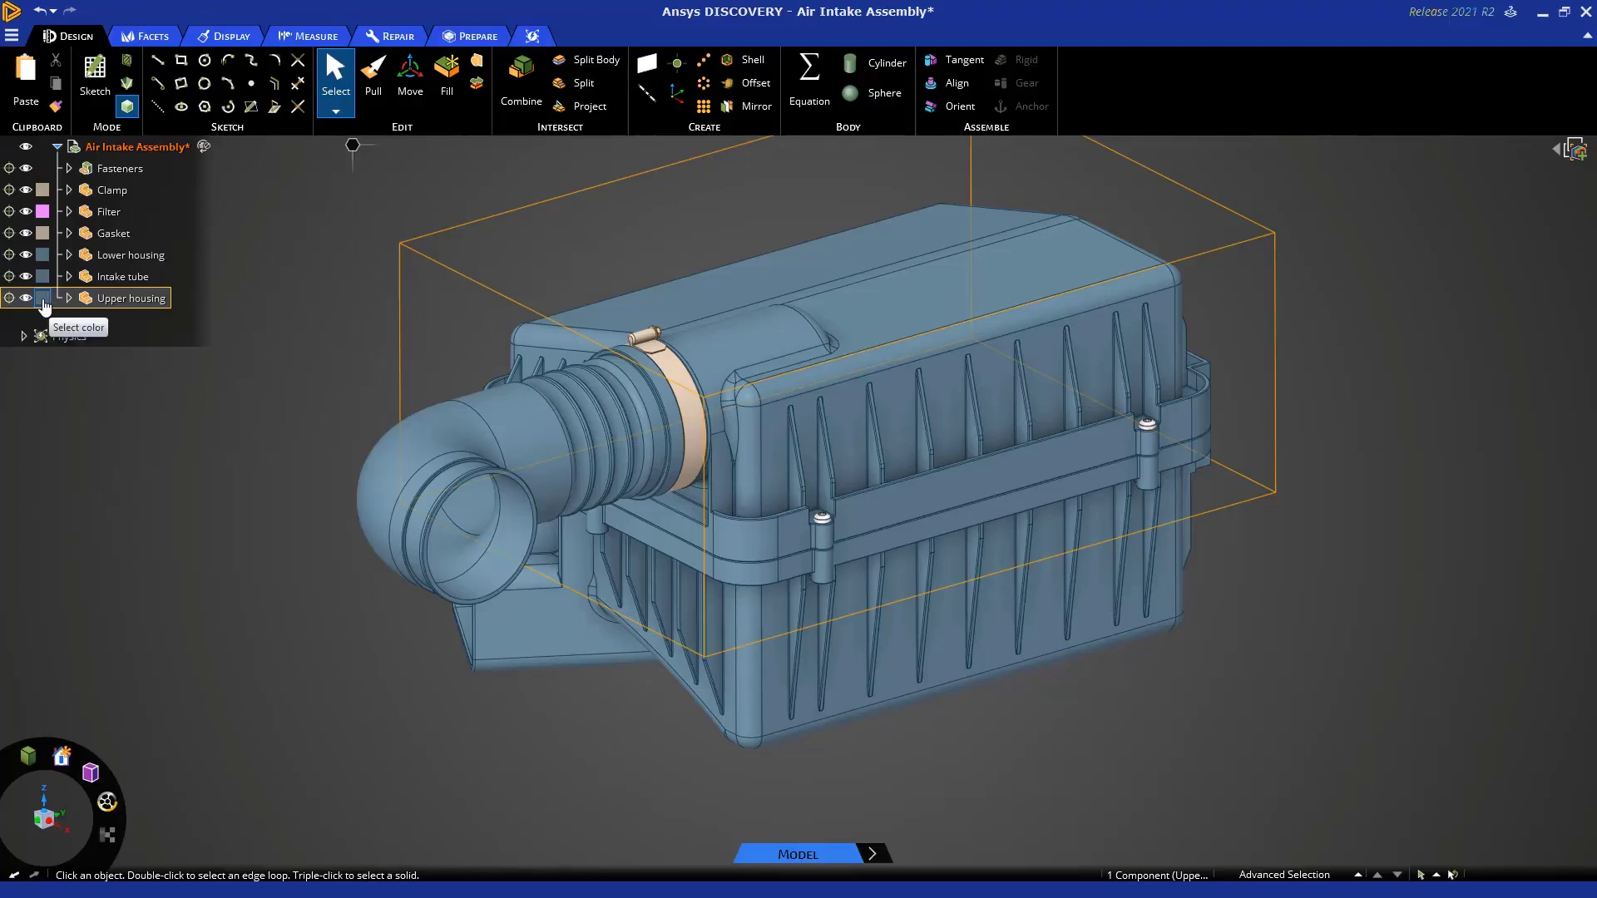
left_click(44, 306)
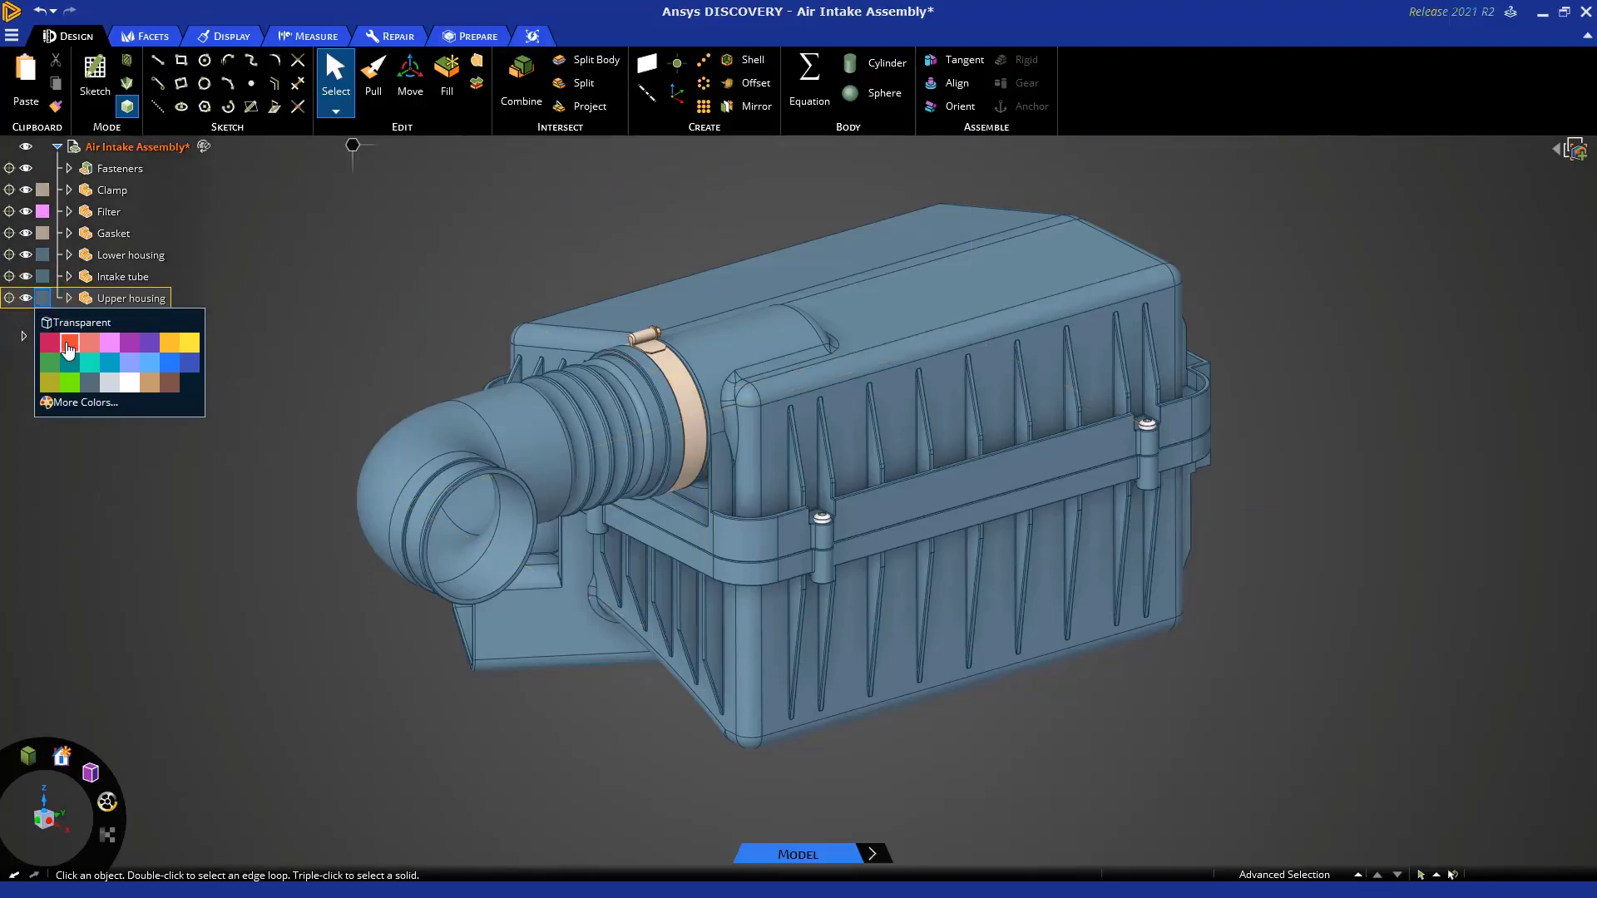
left_click(66, 341)
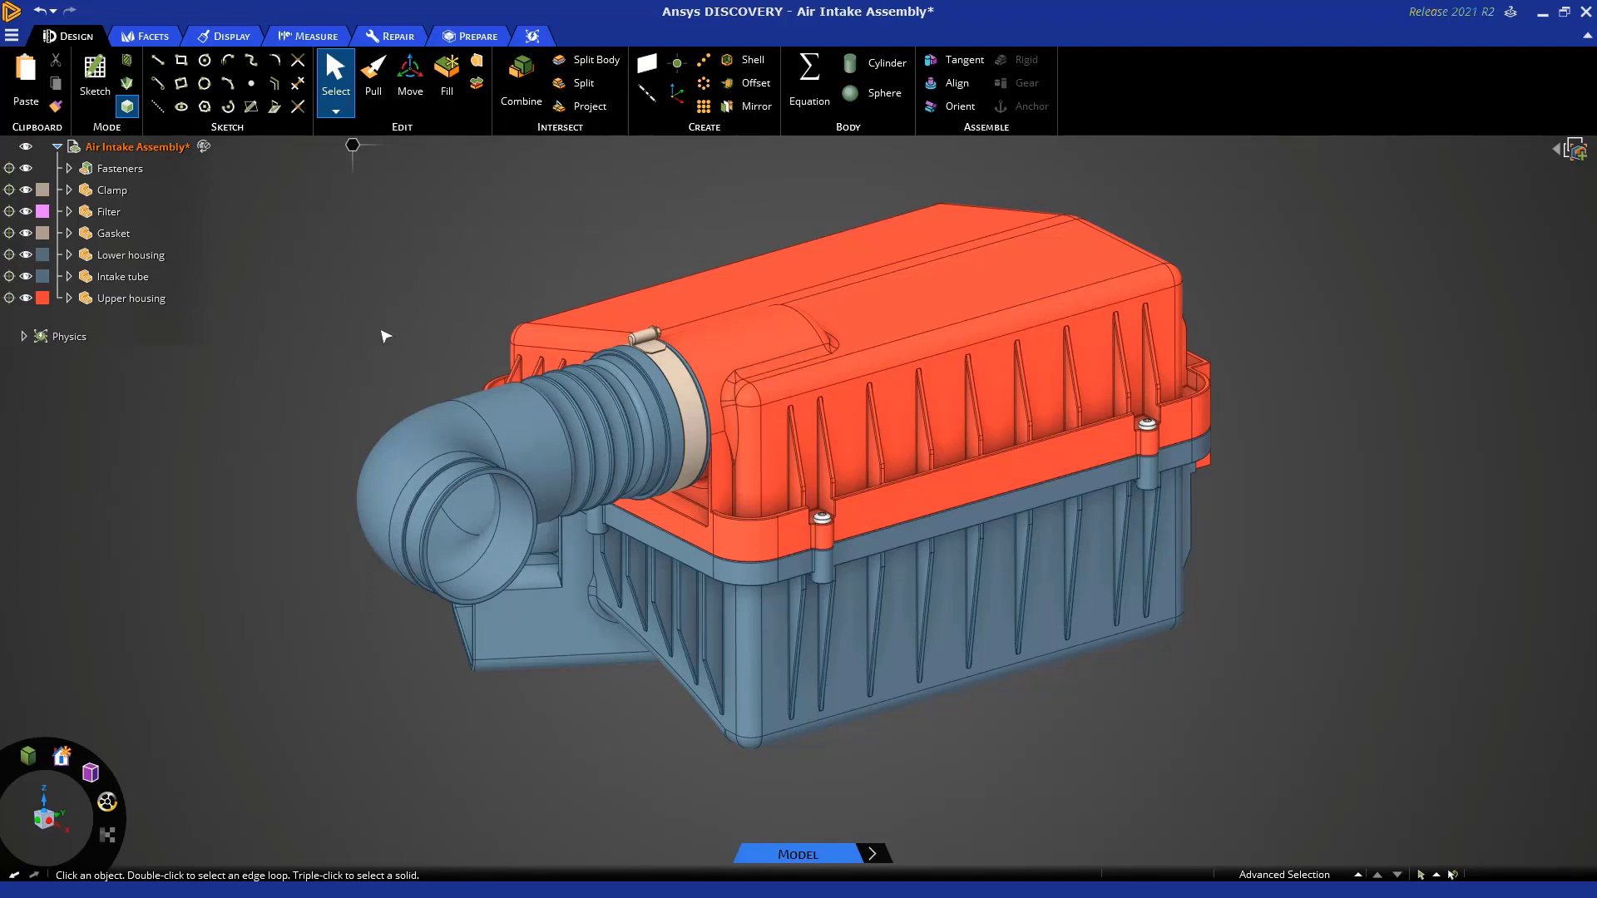
left_click(940, 290)
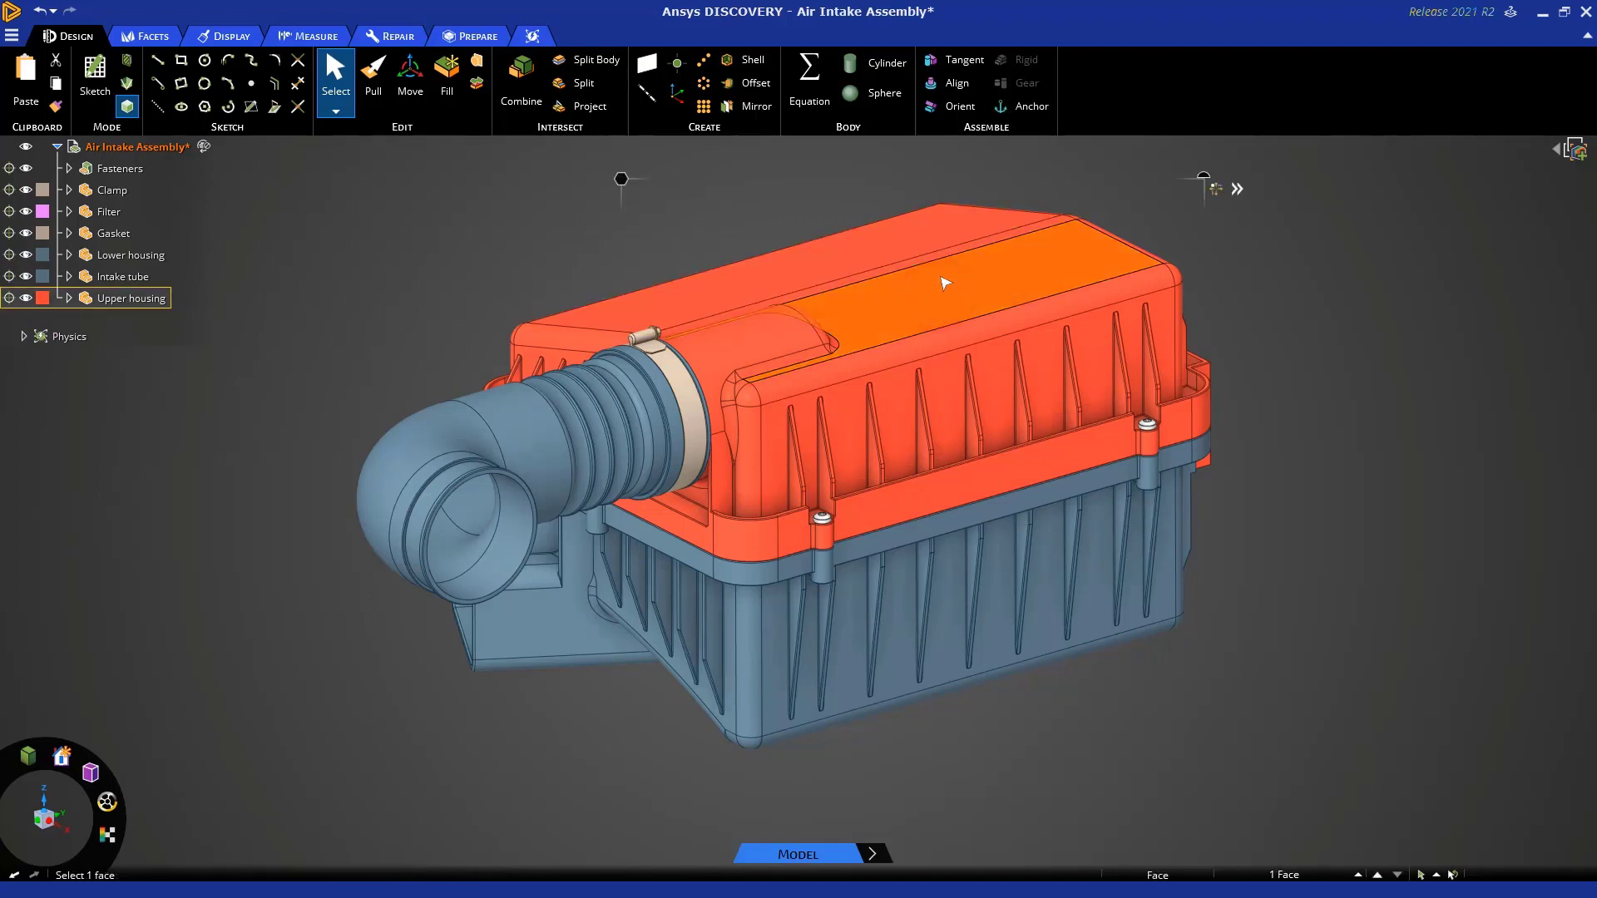
left_click(1185, 159)
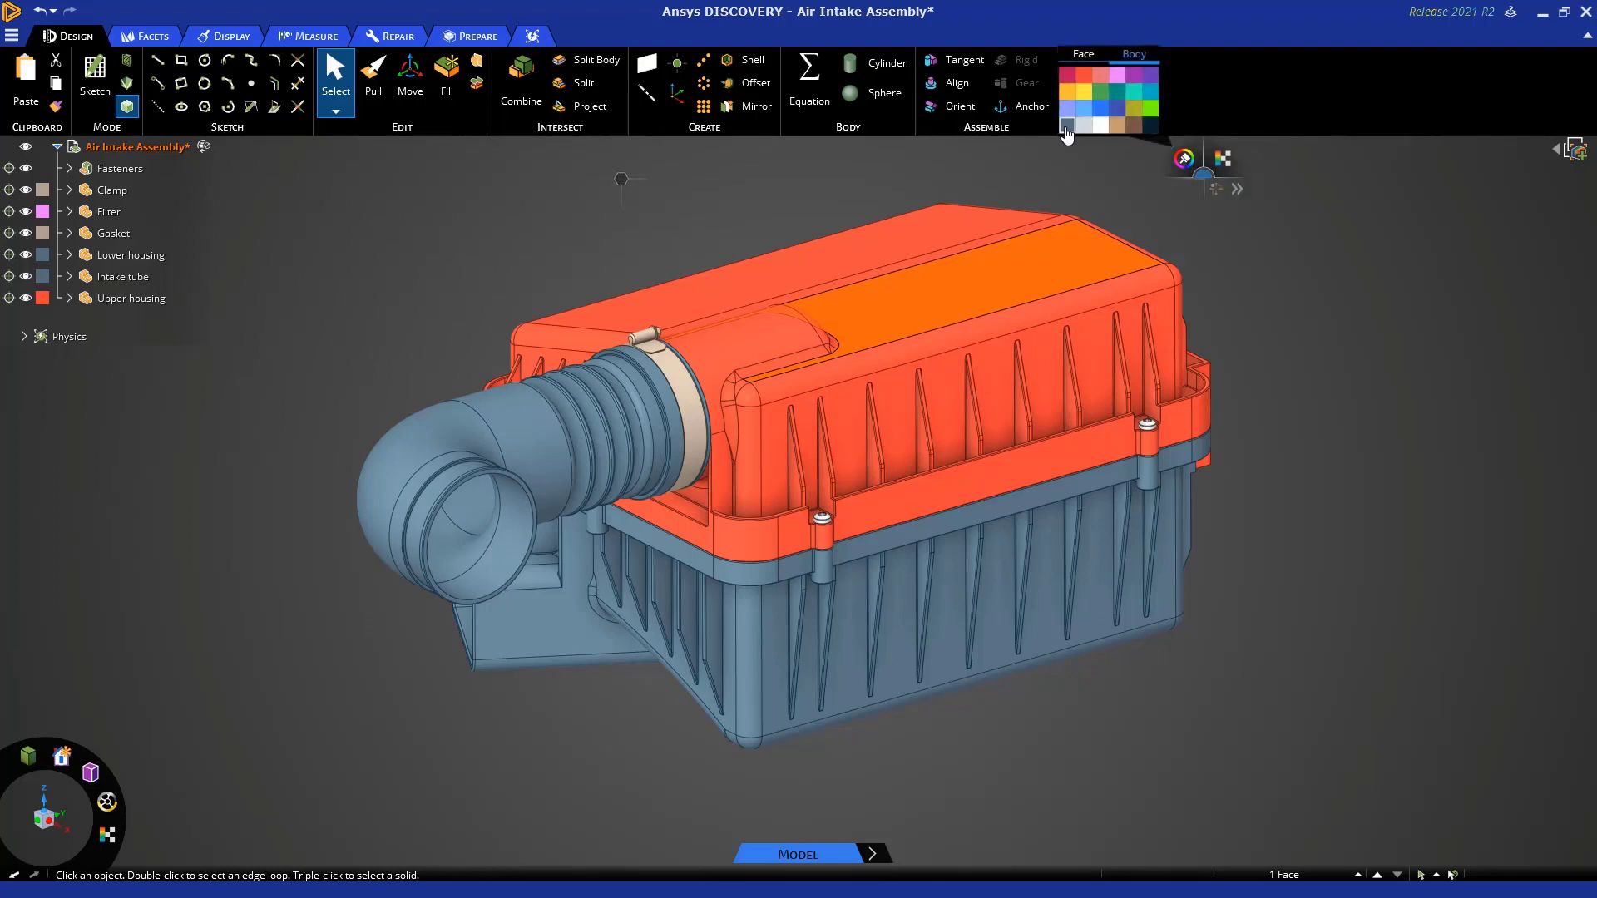
left_click(1064, 126)
left_click(1274, 271)
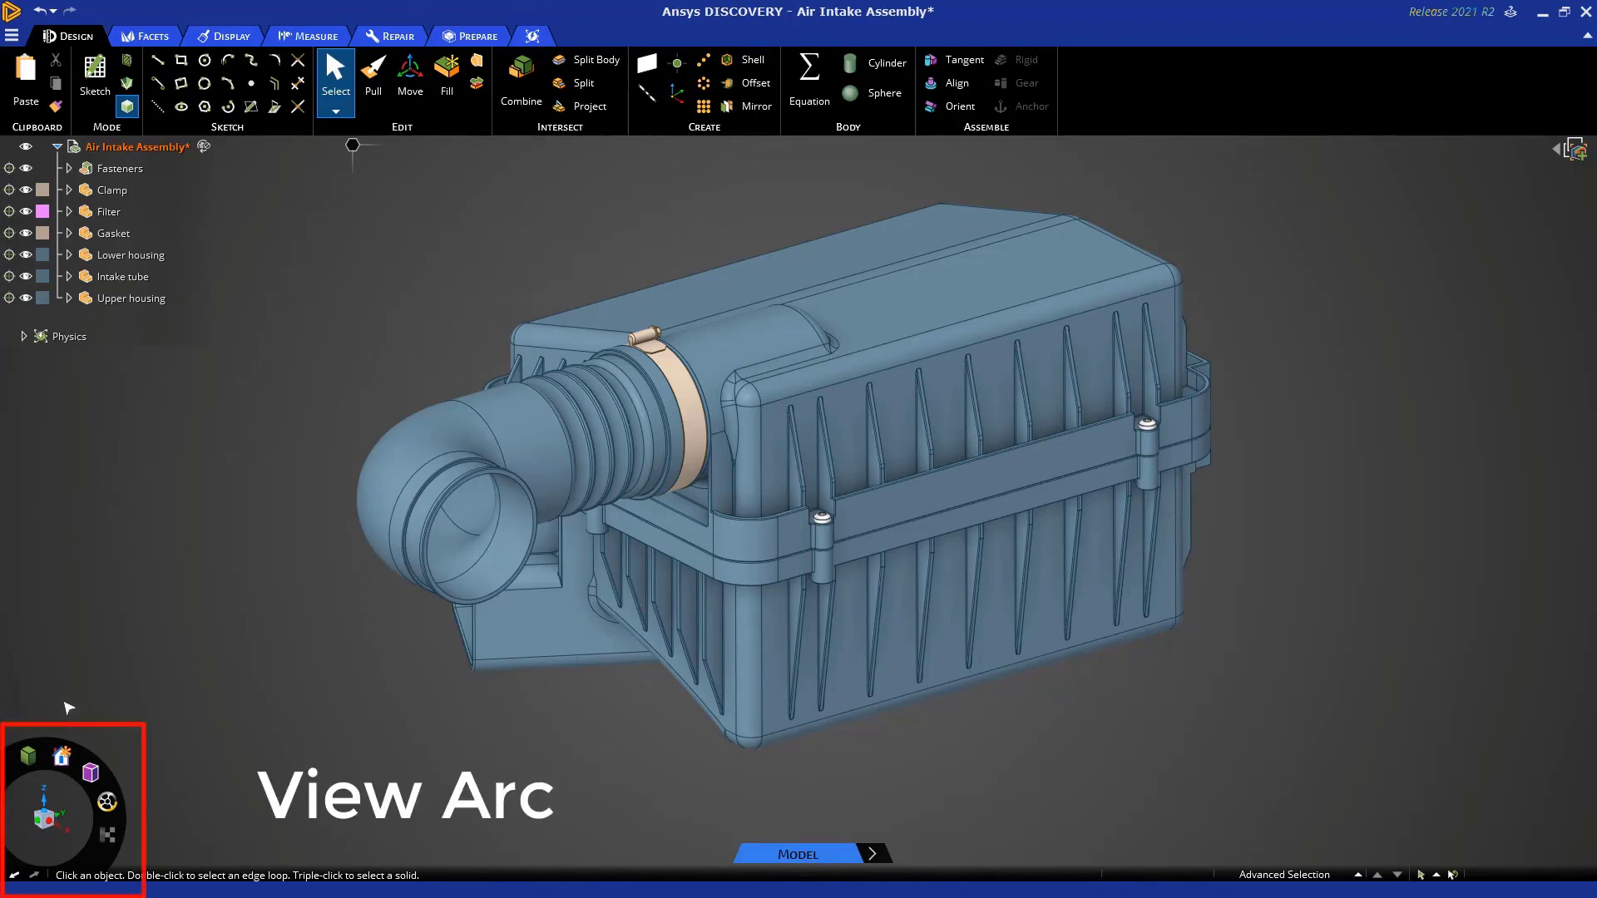
Orbit and pan around the assembly, then return it to the Home view from the radial menu.
mouse_move(29, 753)
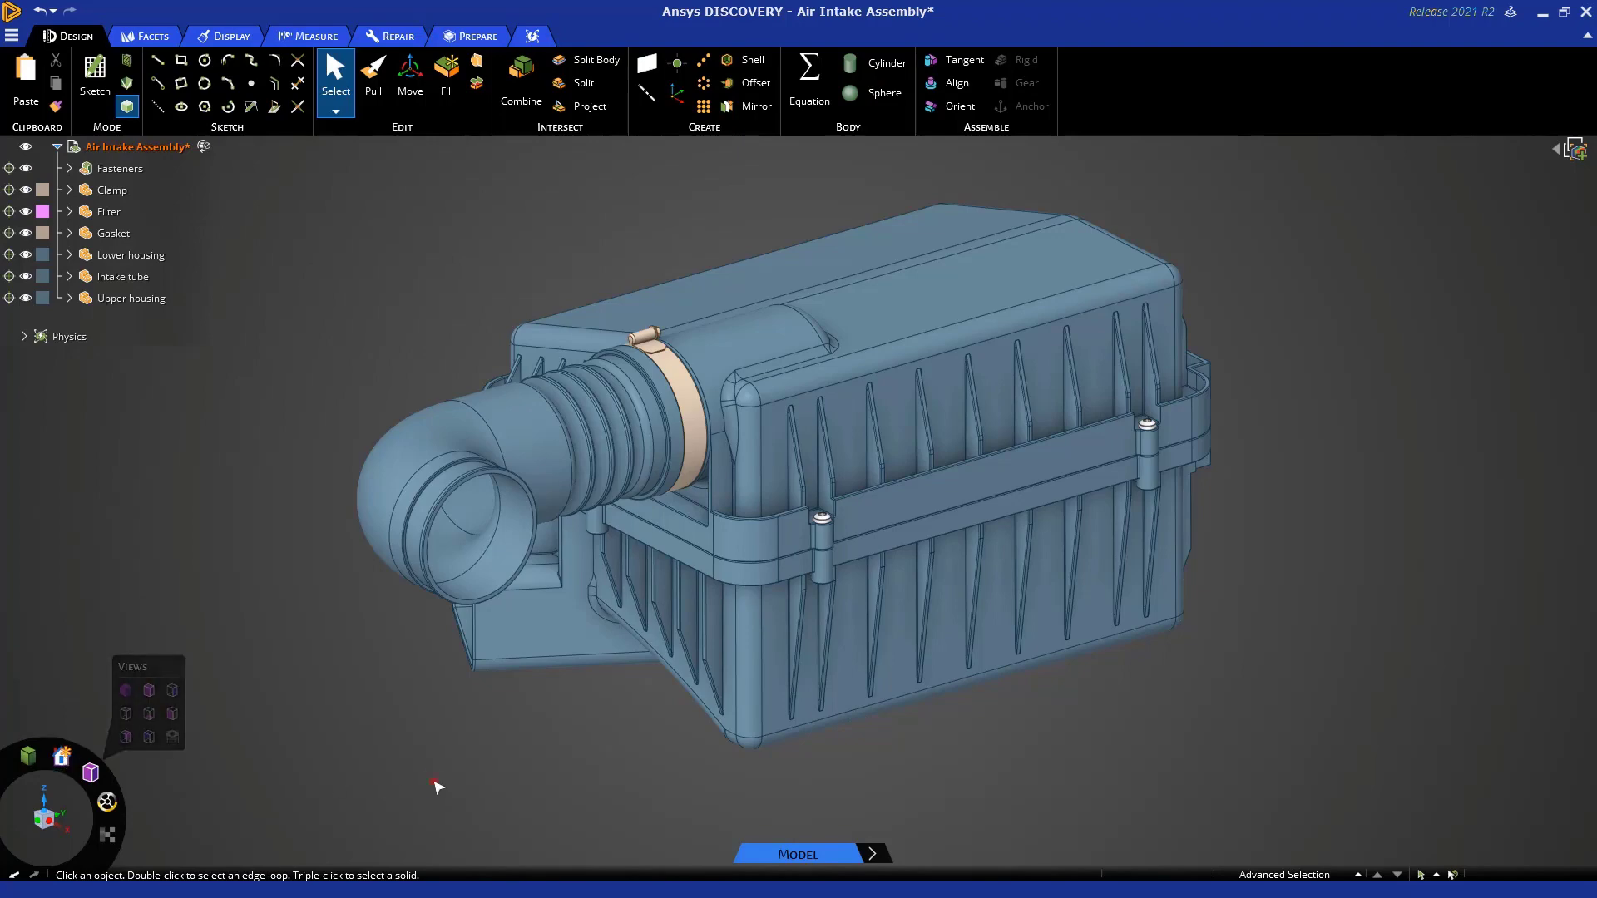
middle_click_drag(482, 756, 501, 606)
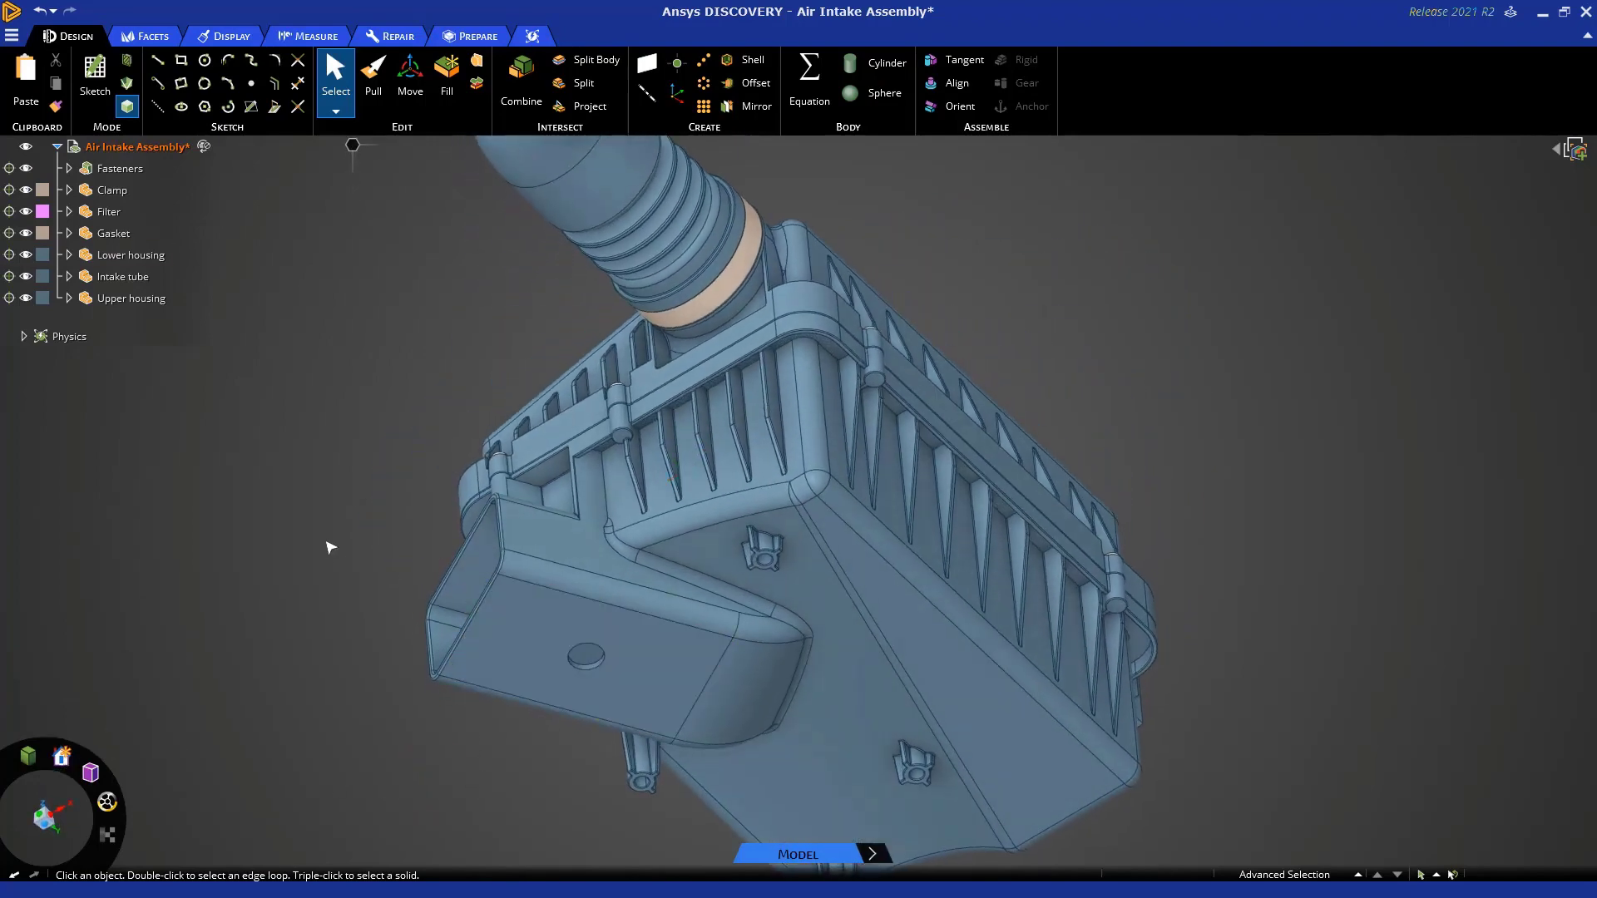
scroll(333, 553, "down", 3)
middle_click_drag(302, 521, 457, 532, "shift")
mouse_move(63, 761)
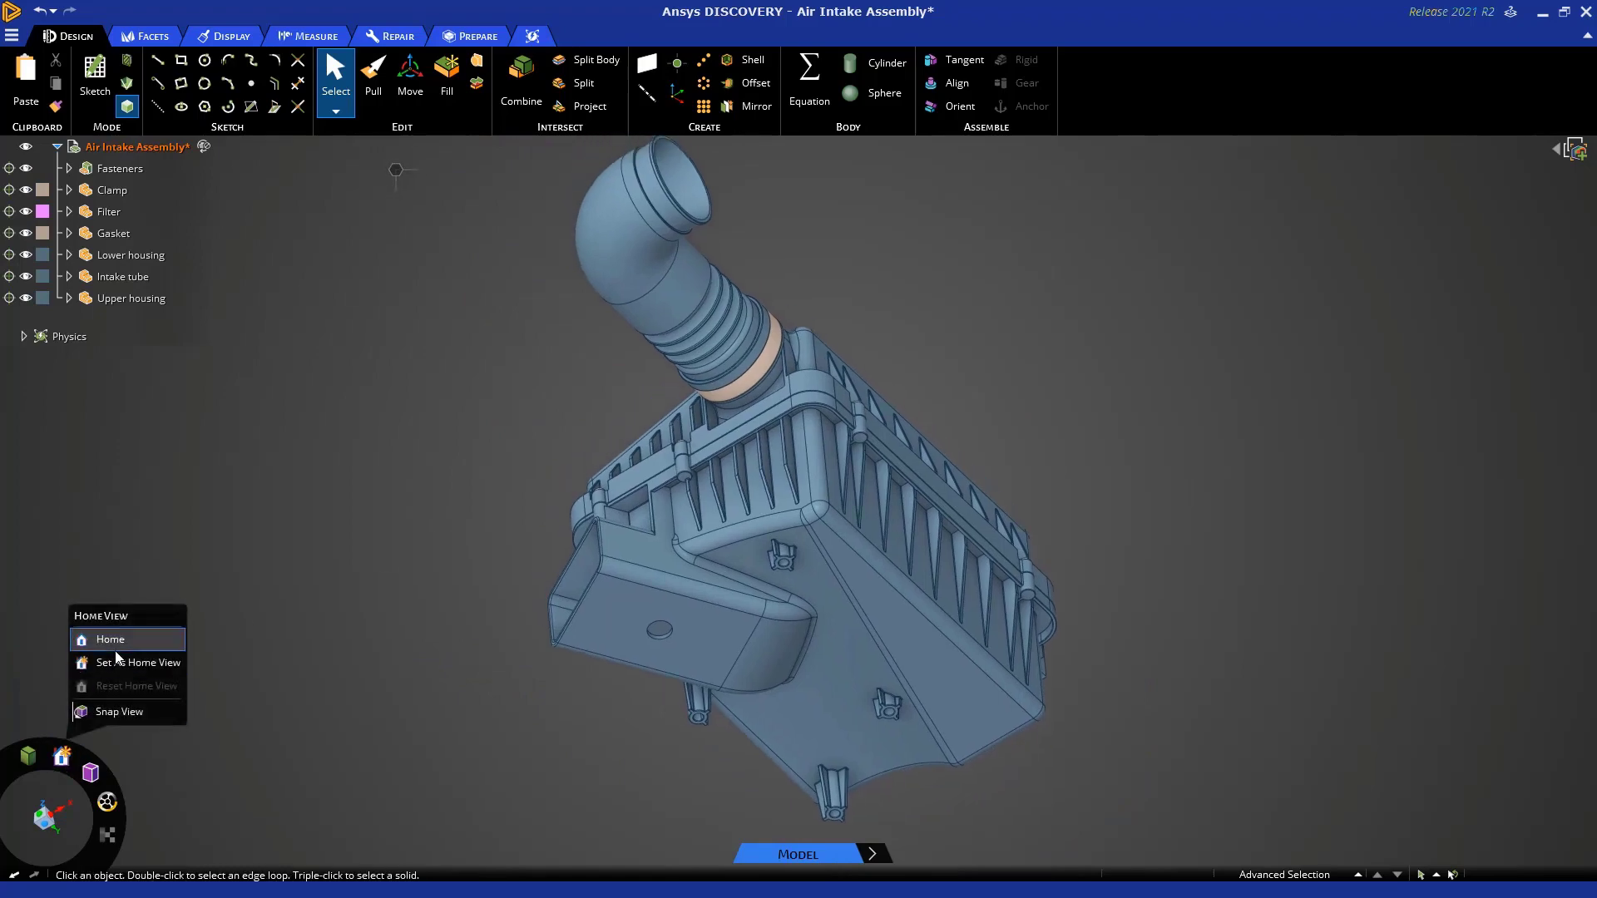
left_click(444, 416)
middle_click_drag(360, 367, 415, 545)
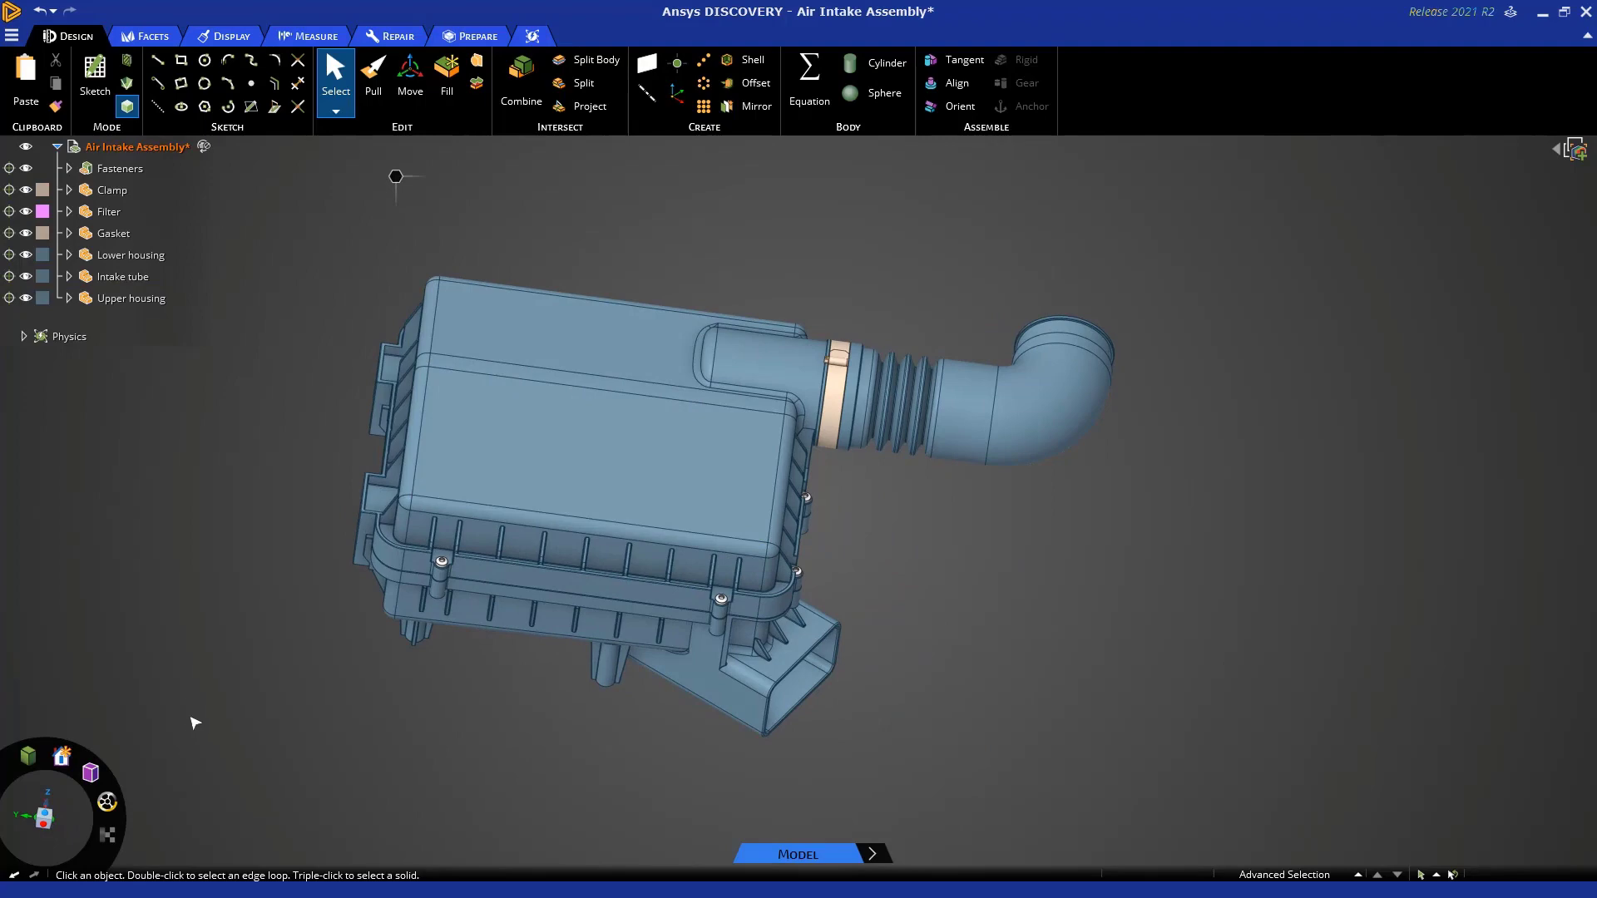
mouse_move(62, 759)
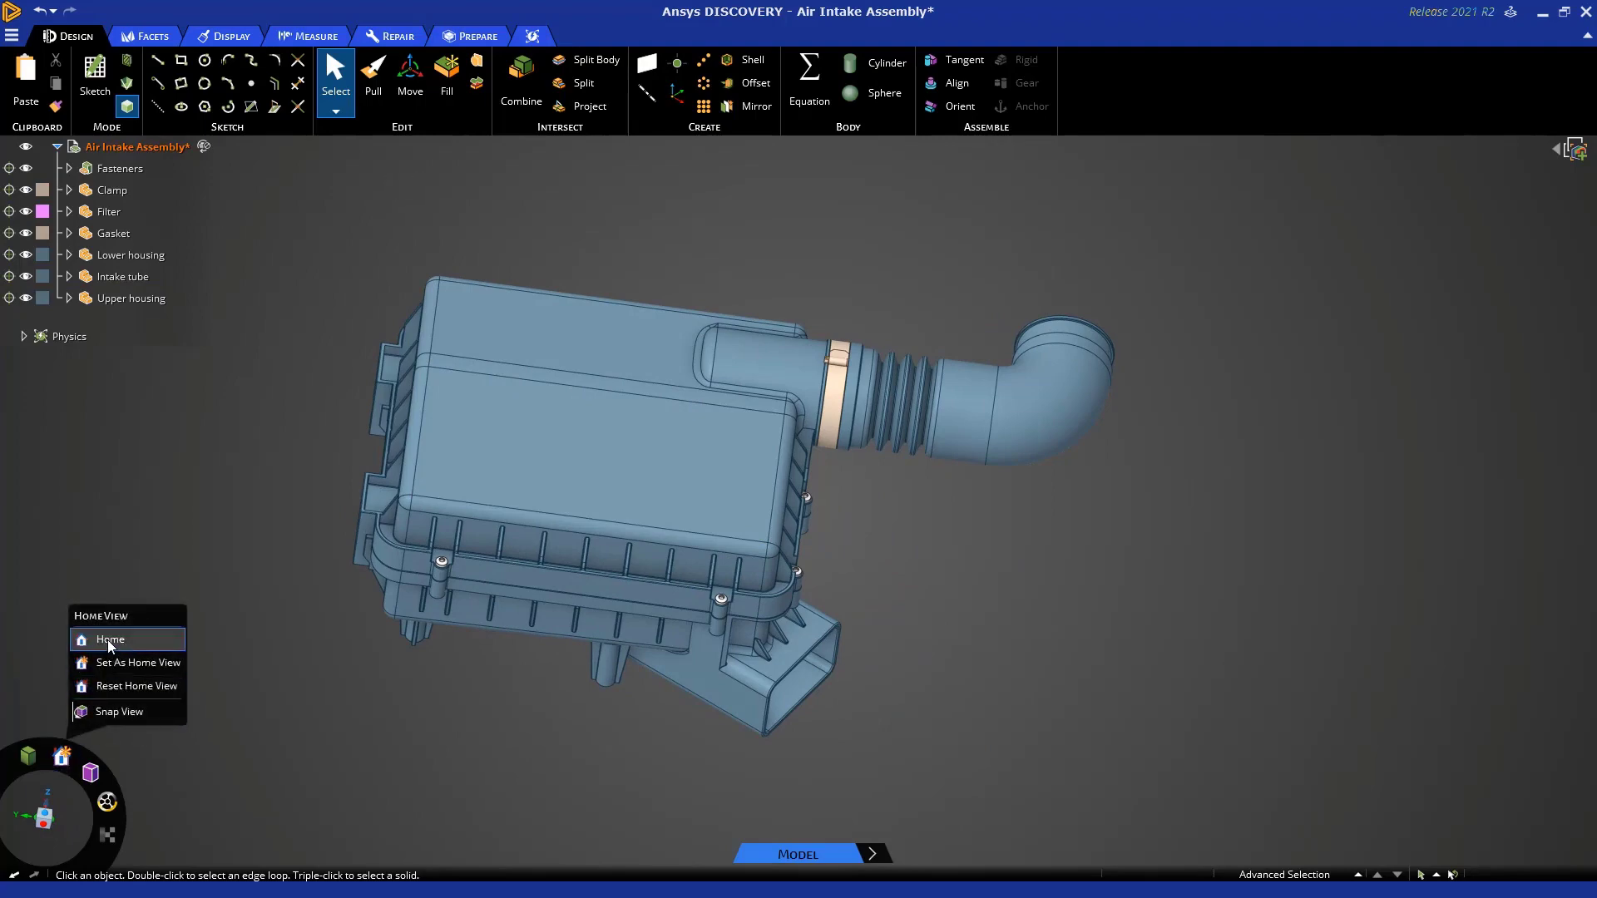
left_click(110, 641)
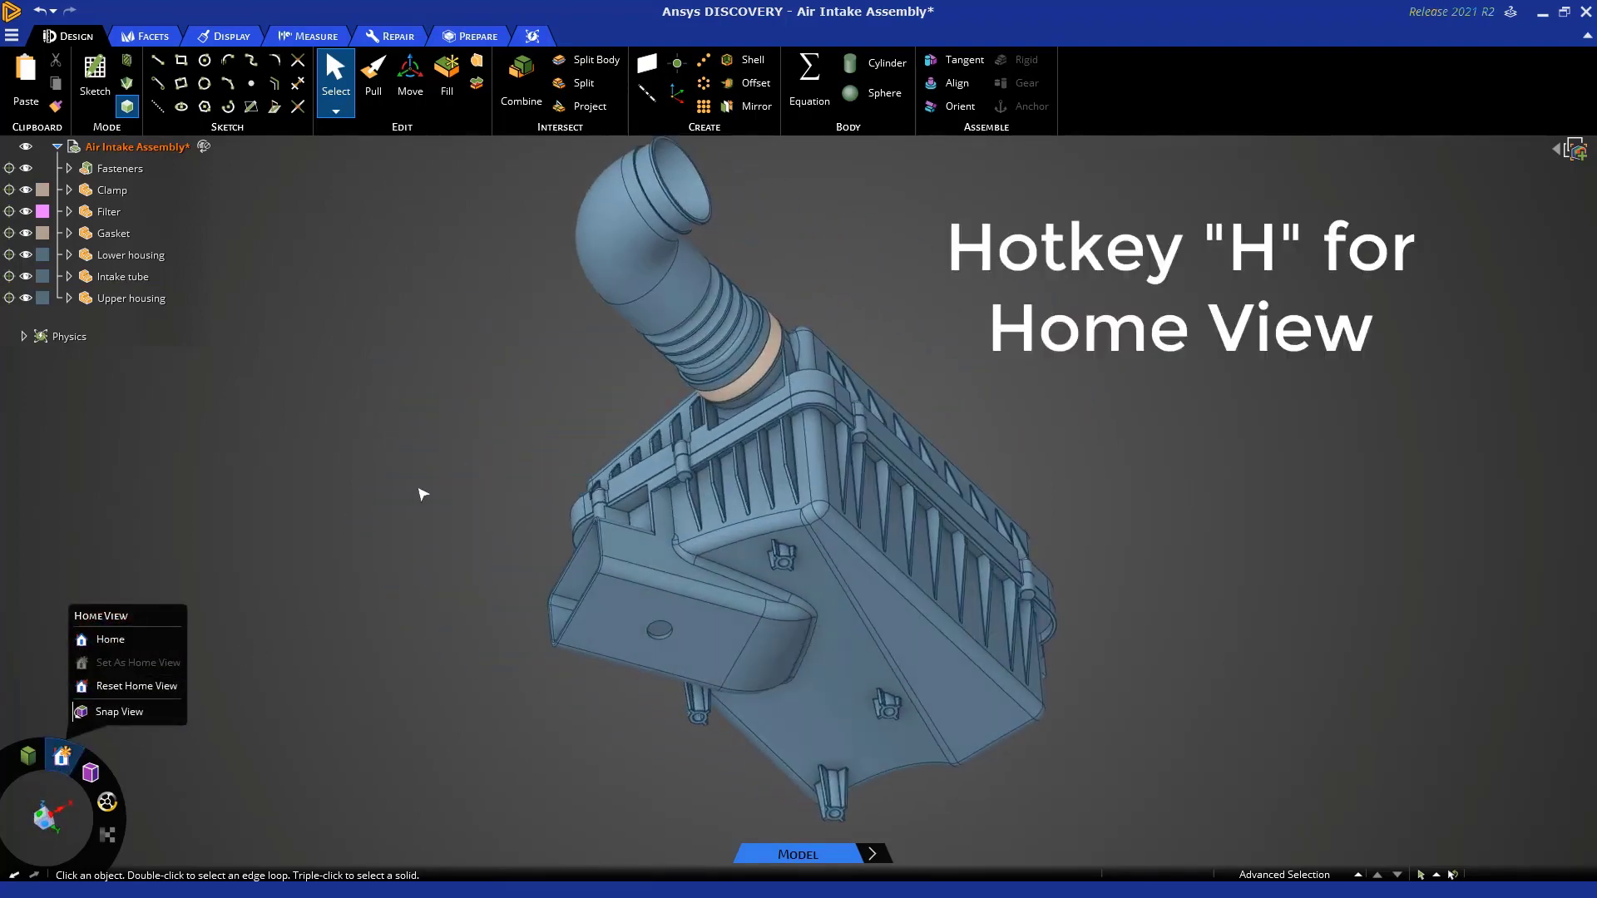
Orbit to a new angle, go home with H, and choose Reset Home View.
middle_click_drag(423, 494, 1045, 414)
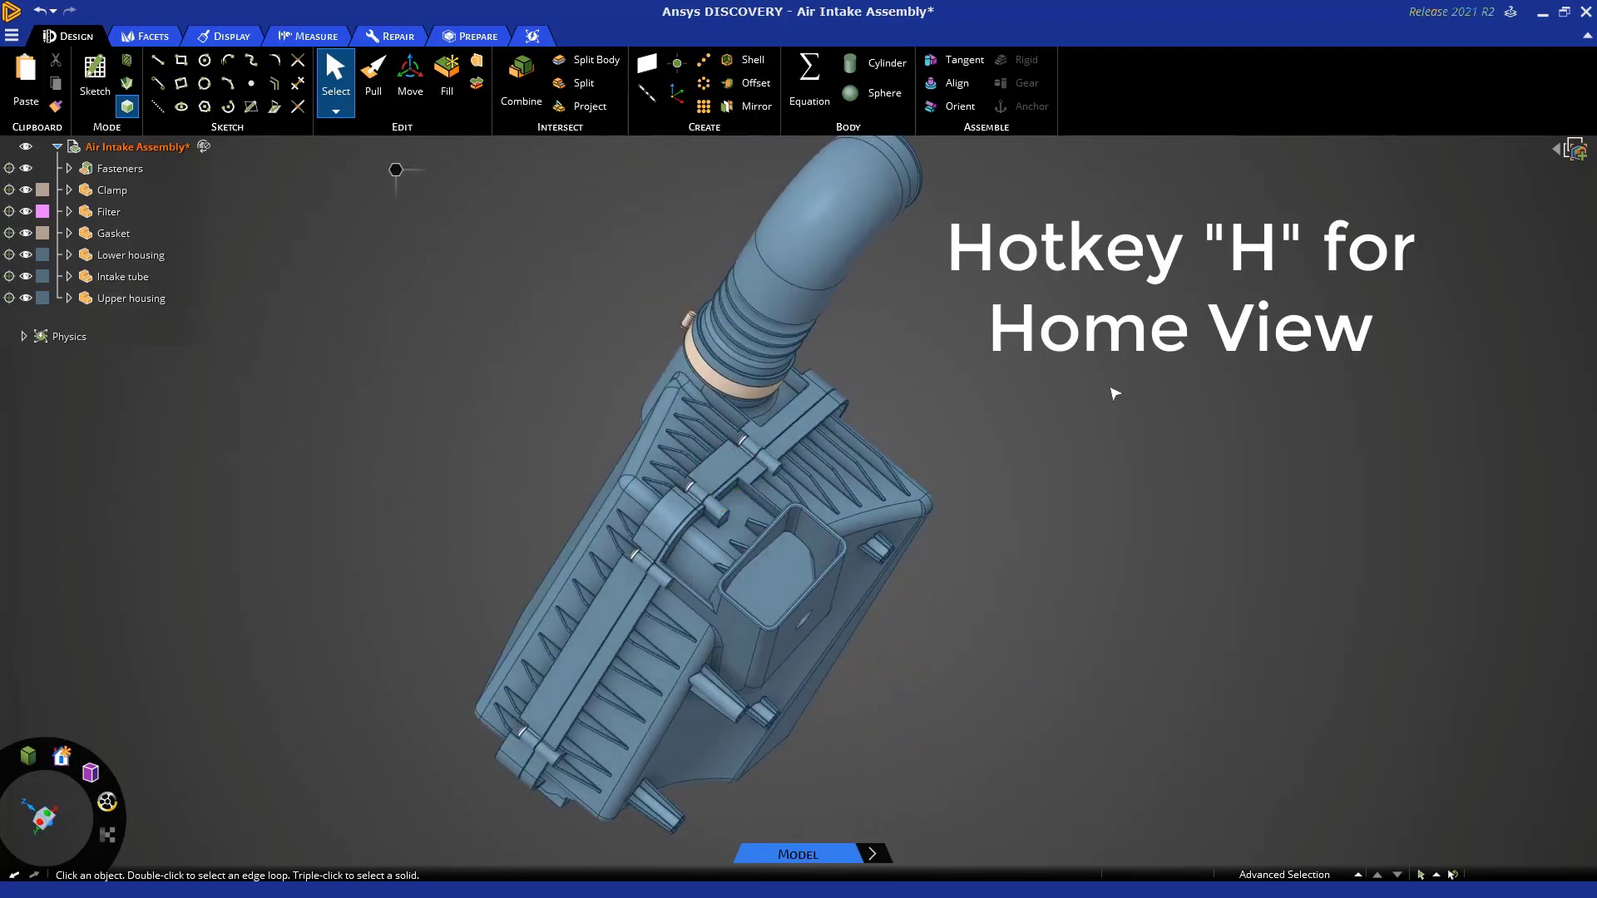
key("h")
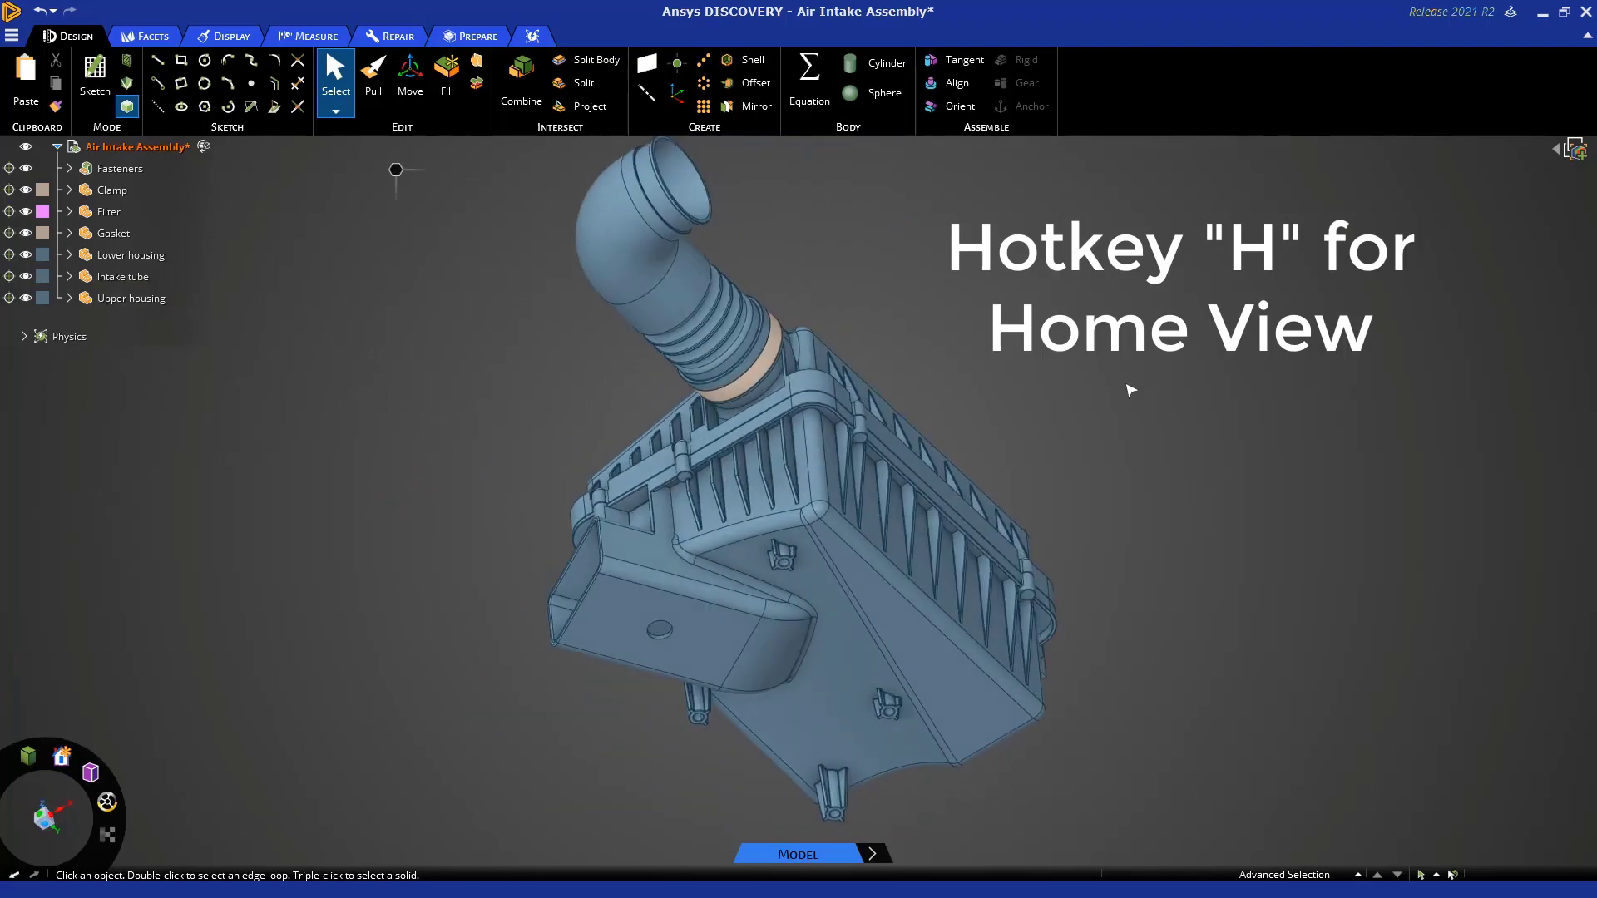
mouse_move(63, 757)
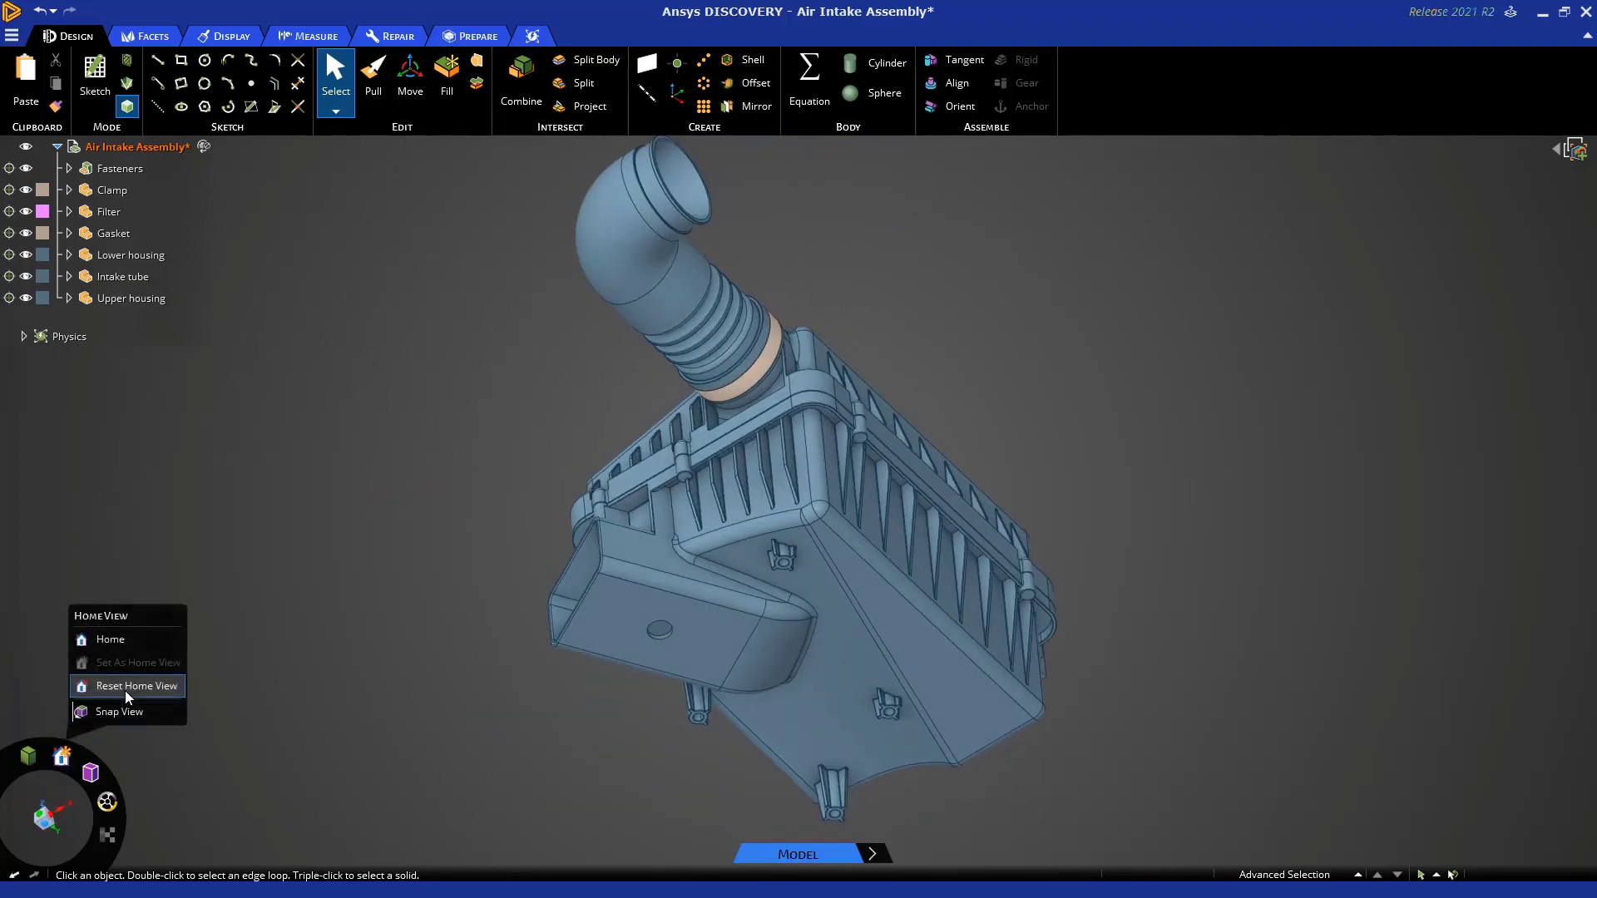
left_click(135, 687)
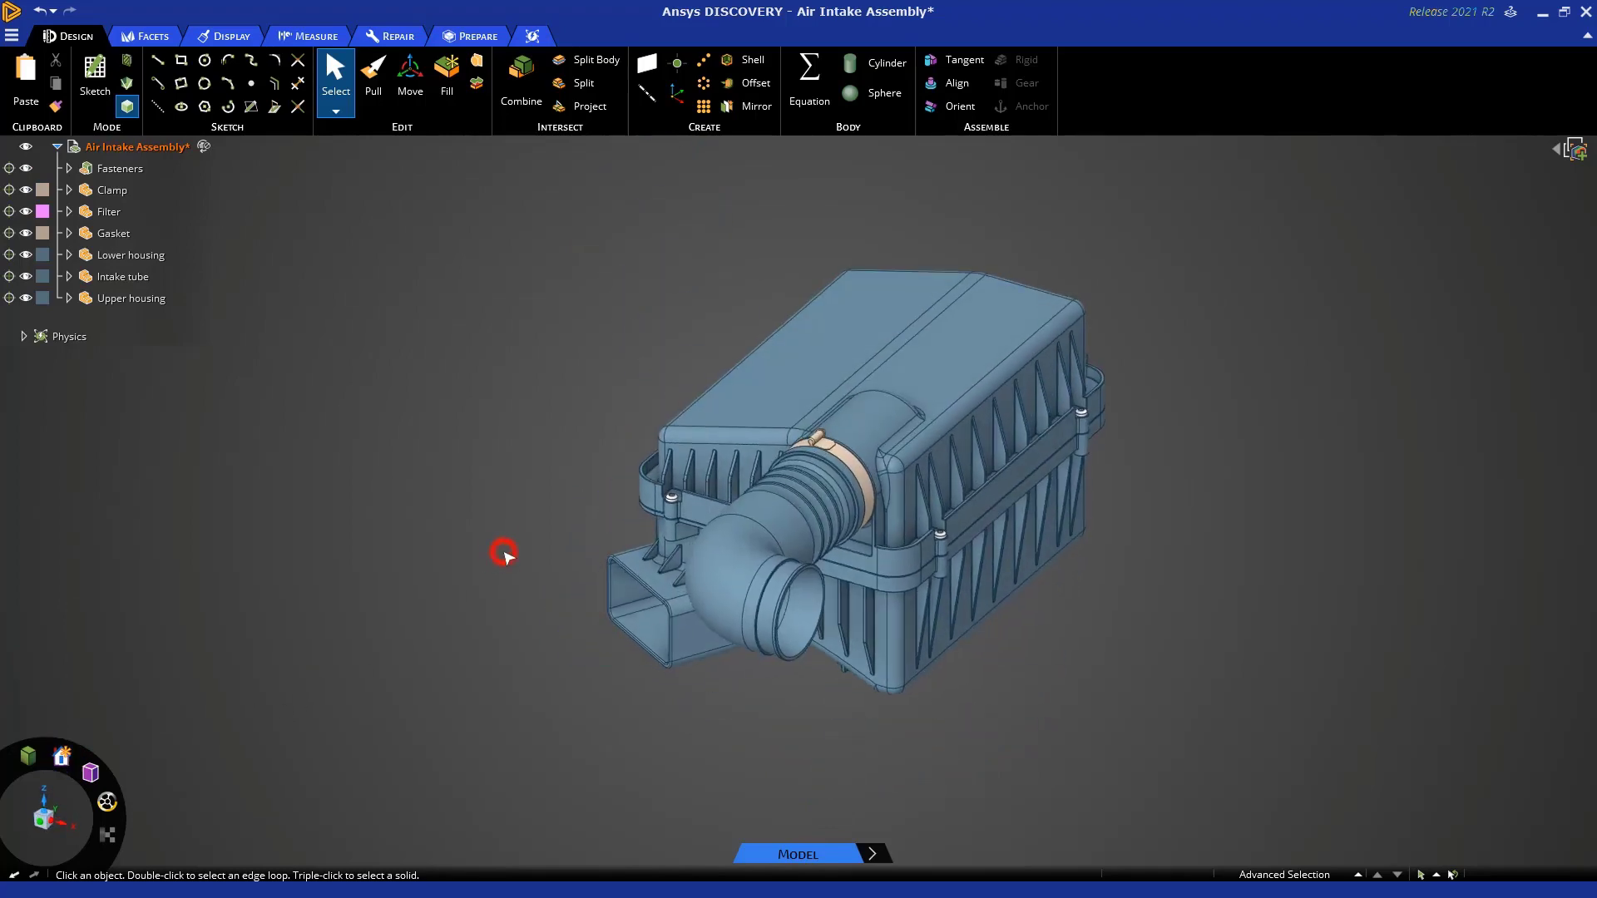
mouse_move(93, 772)
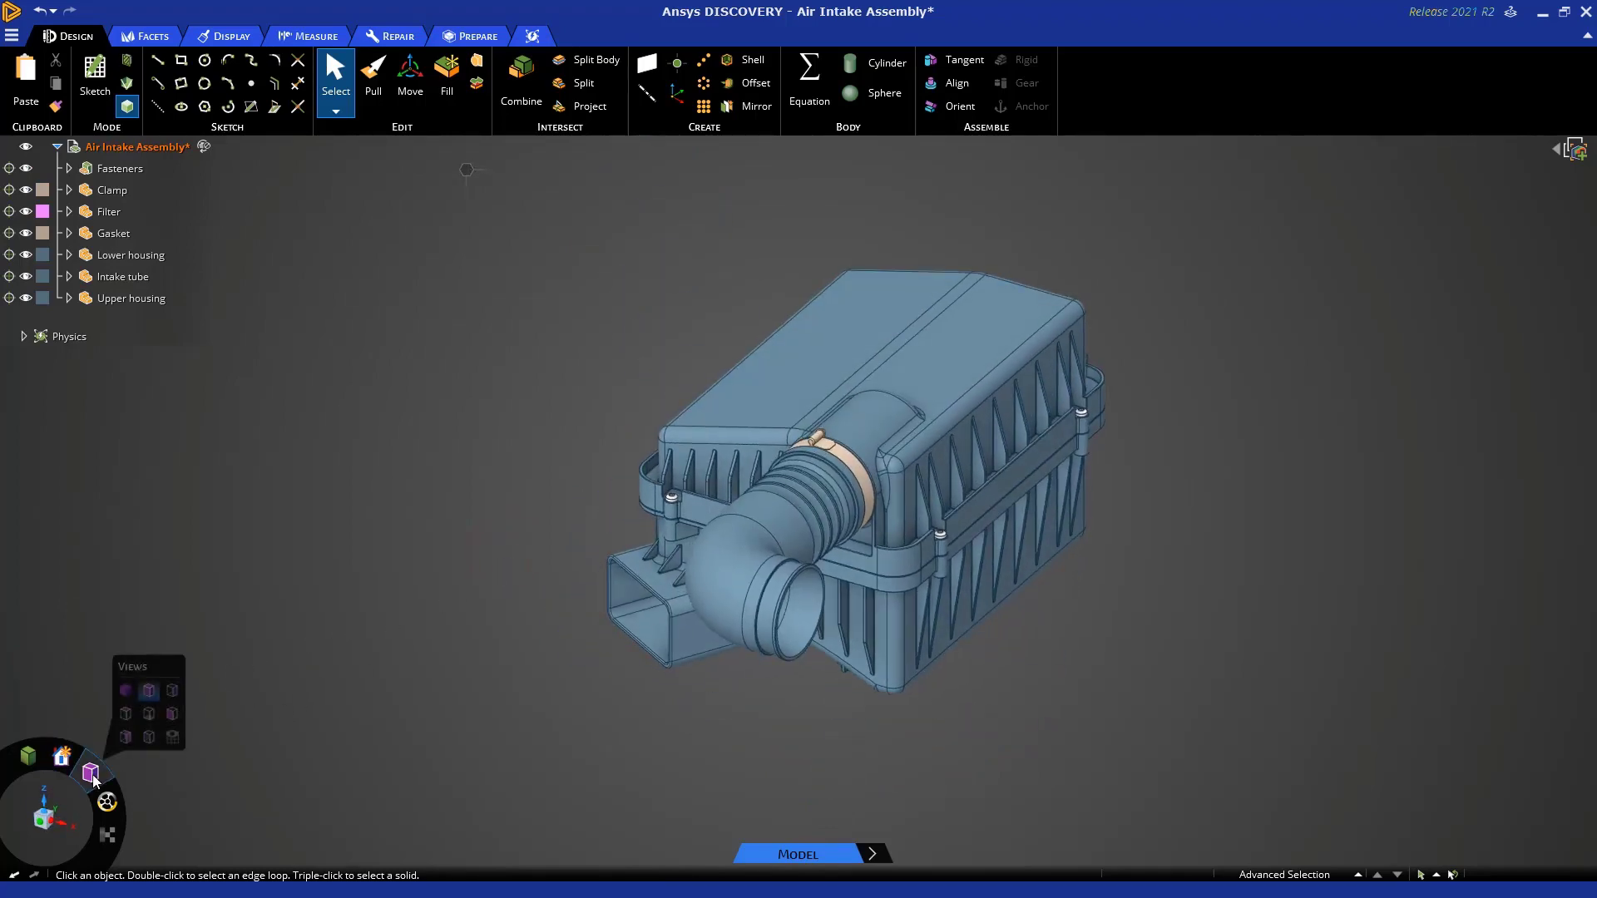
left_click(123, 732)
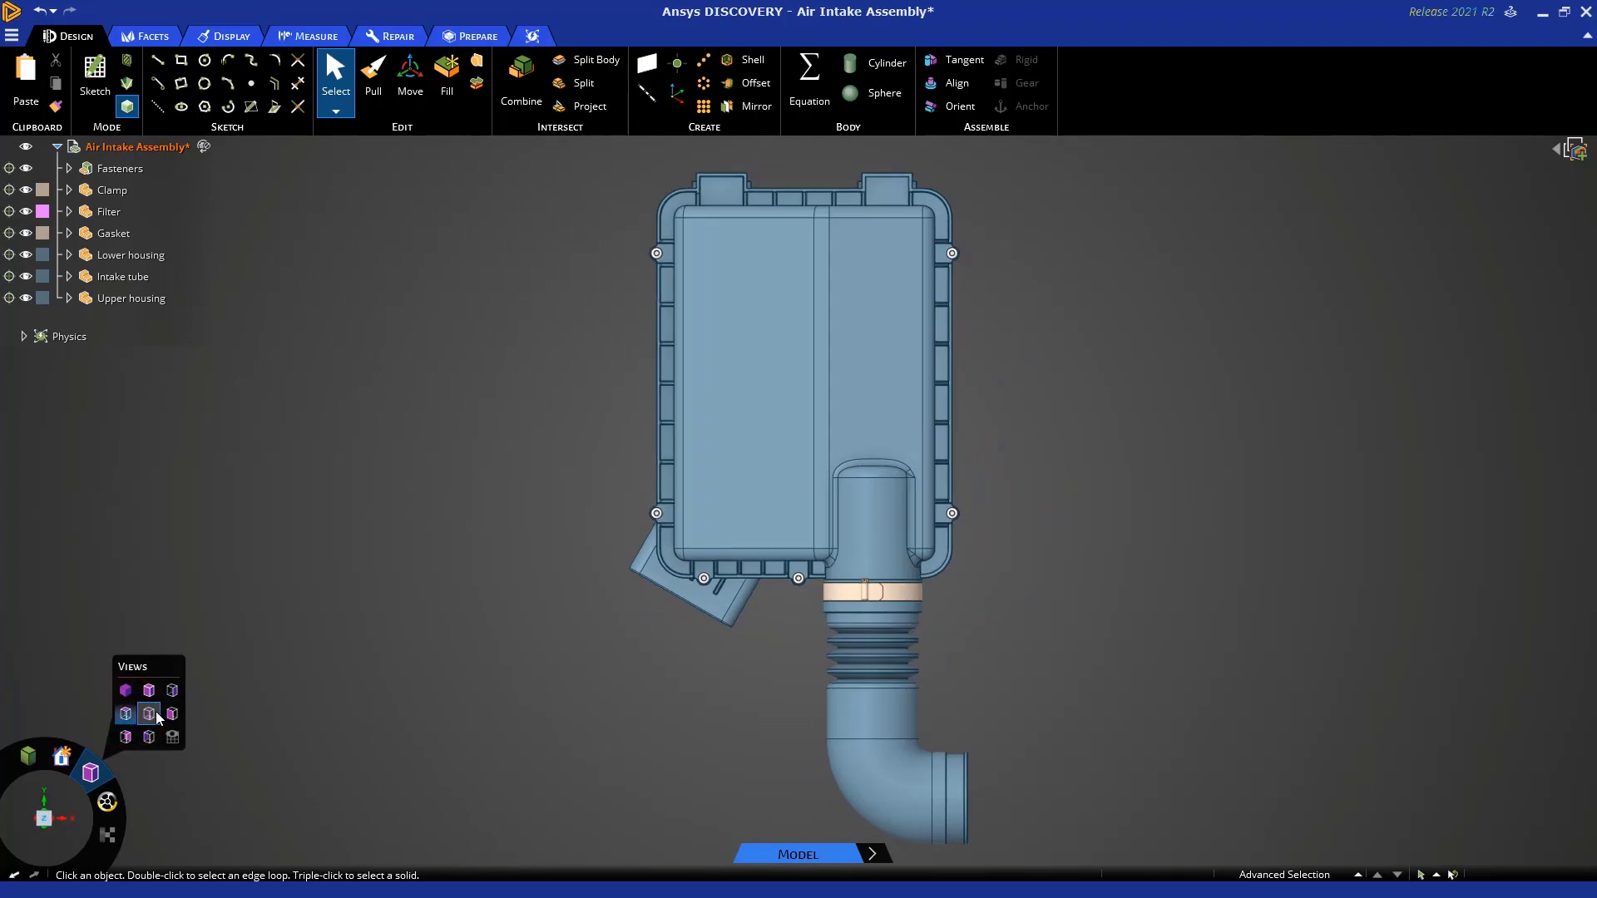
left_click(155, 712)
left_click(175, 713)
left_click(173, 691)
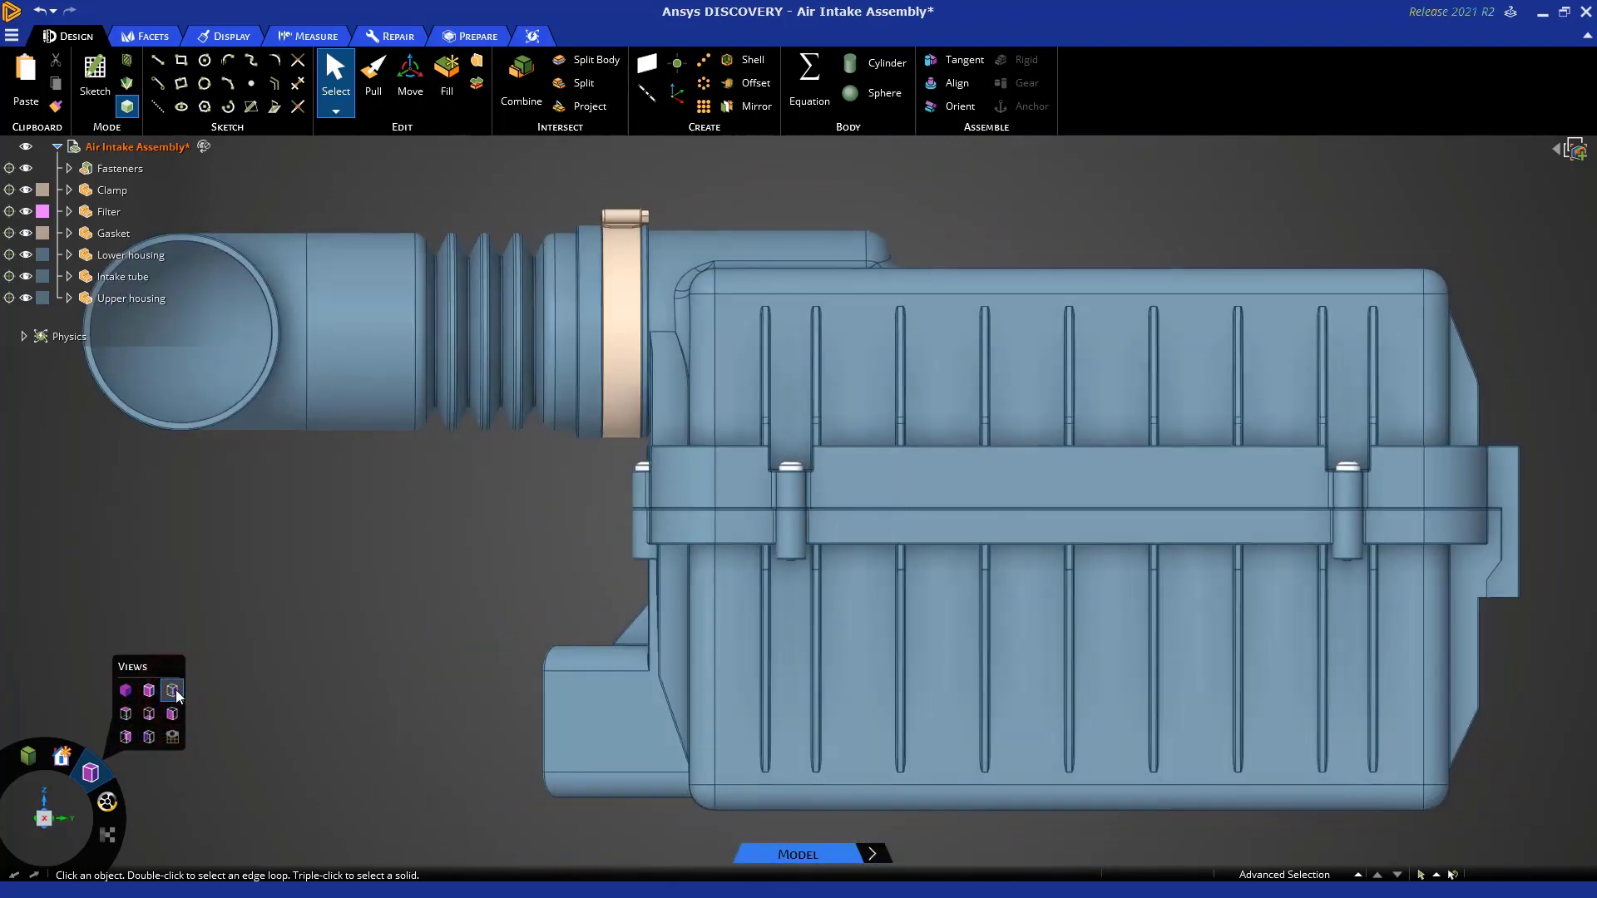
left_click(151, 737)
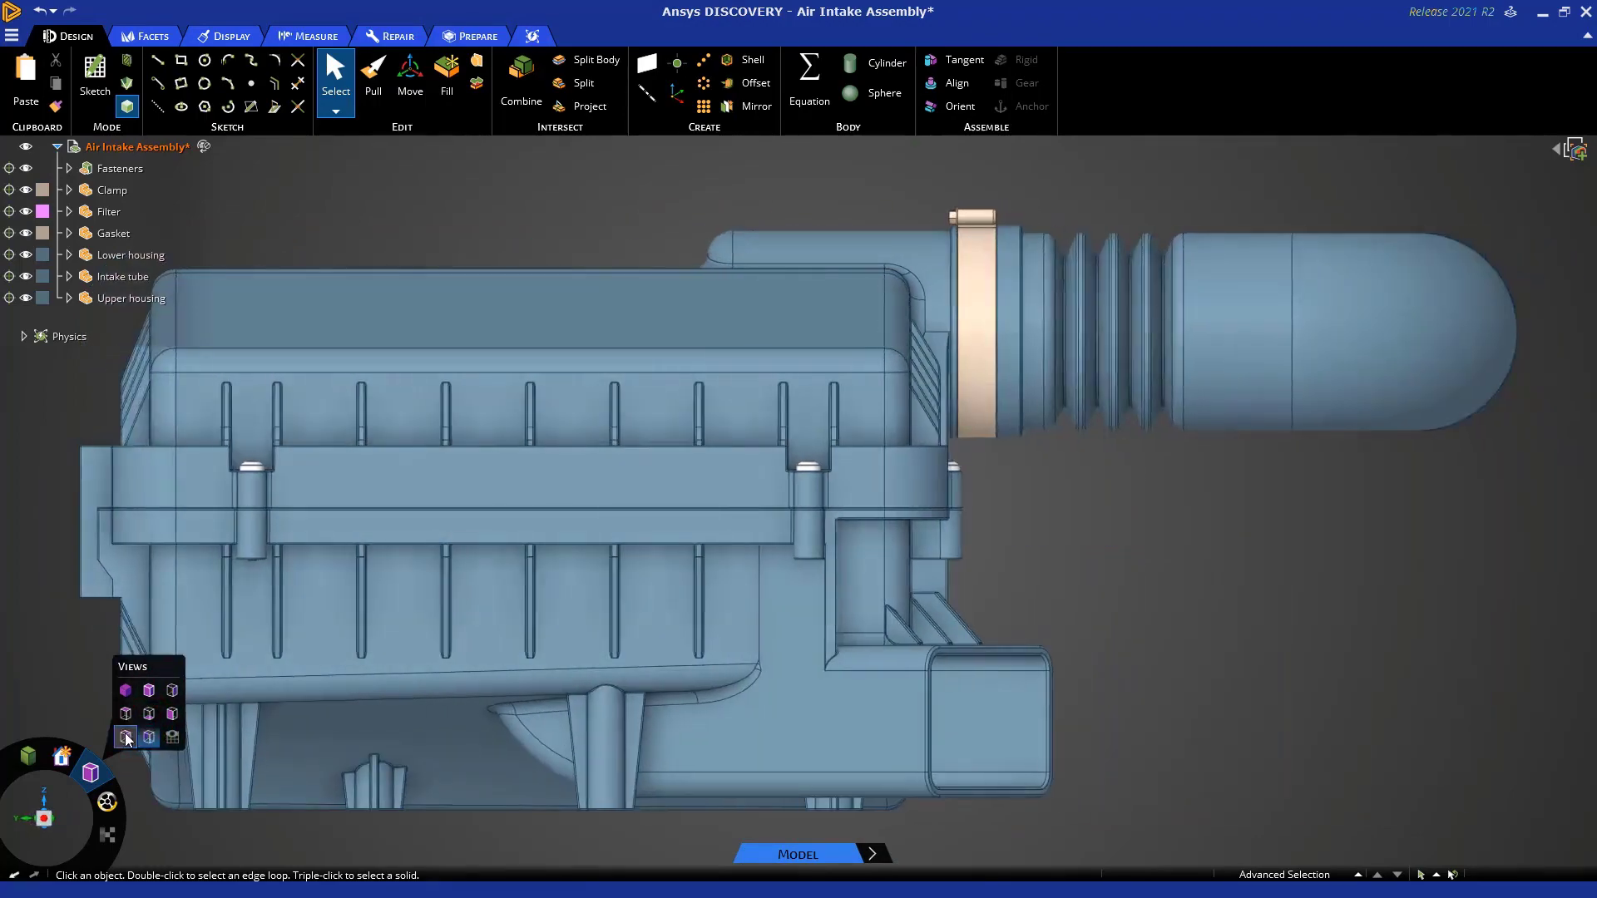
left_click(126, 737)
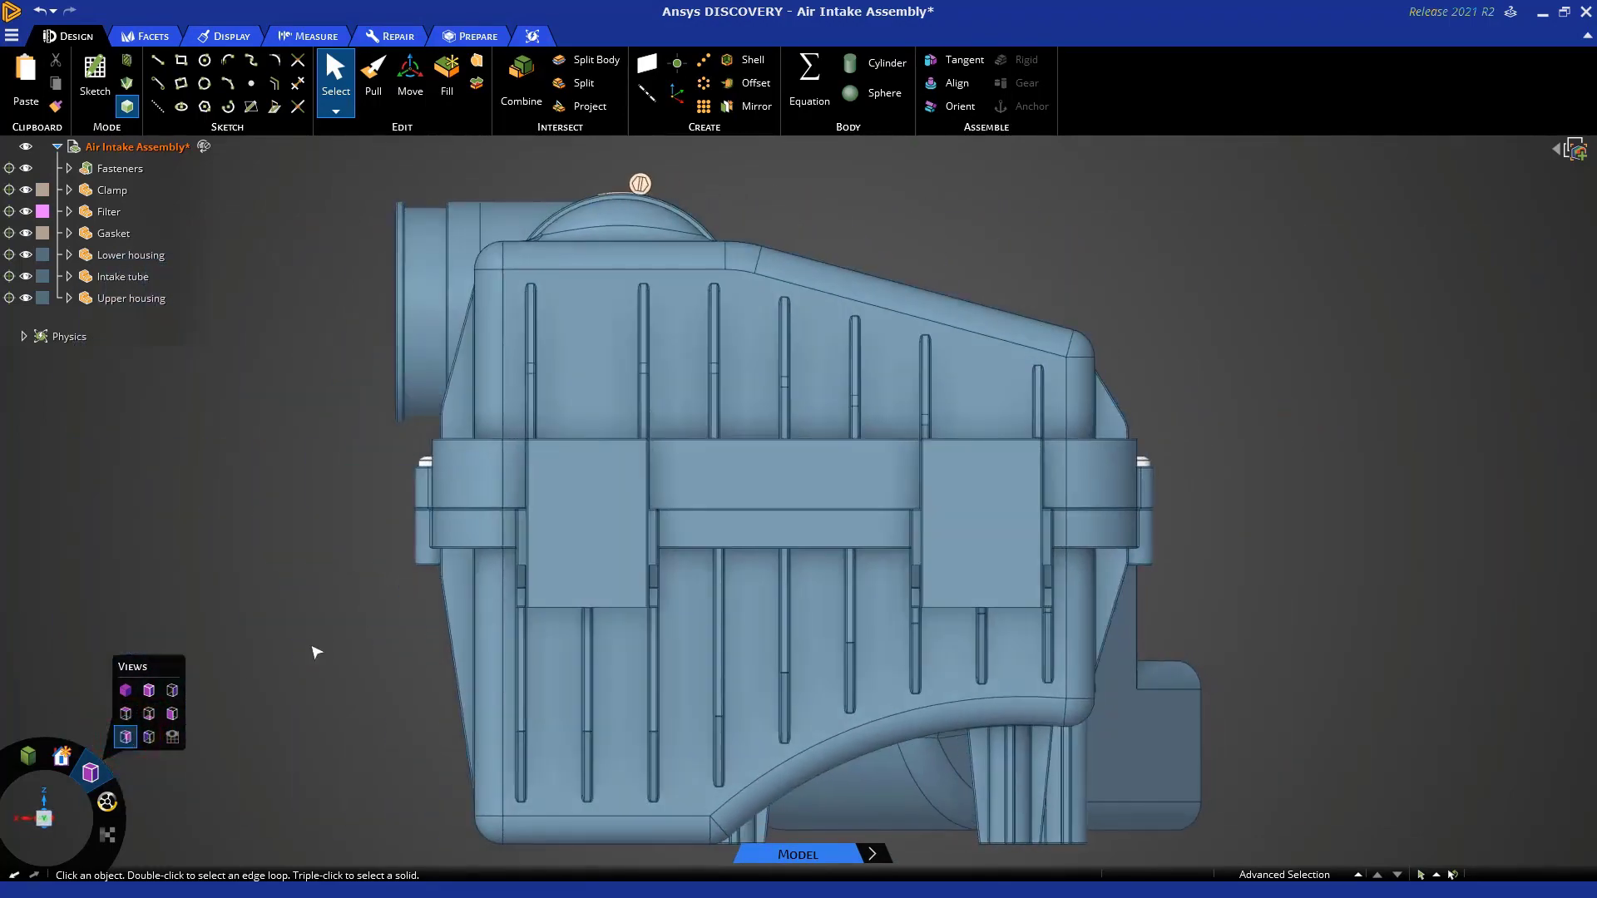
middle_click_drag(266, 541, 521, 376)
scroll(582, 366, "up", 5)
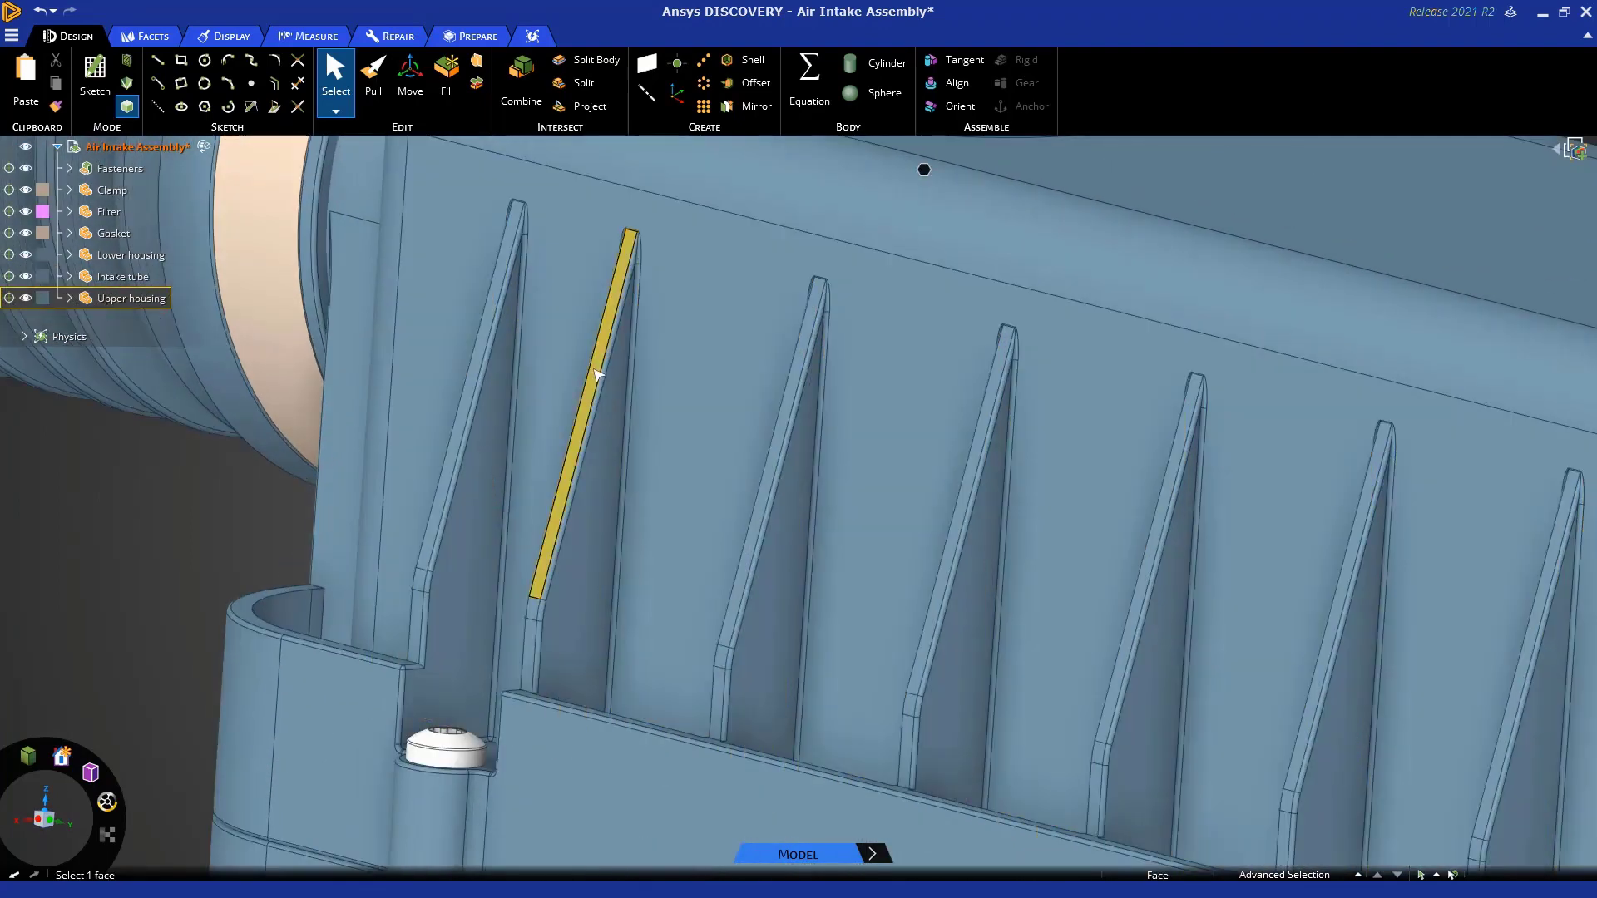
left_click(597, 375)
mouse_move(92, 775)
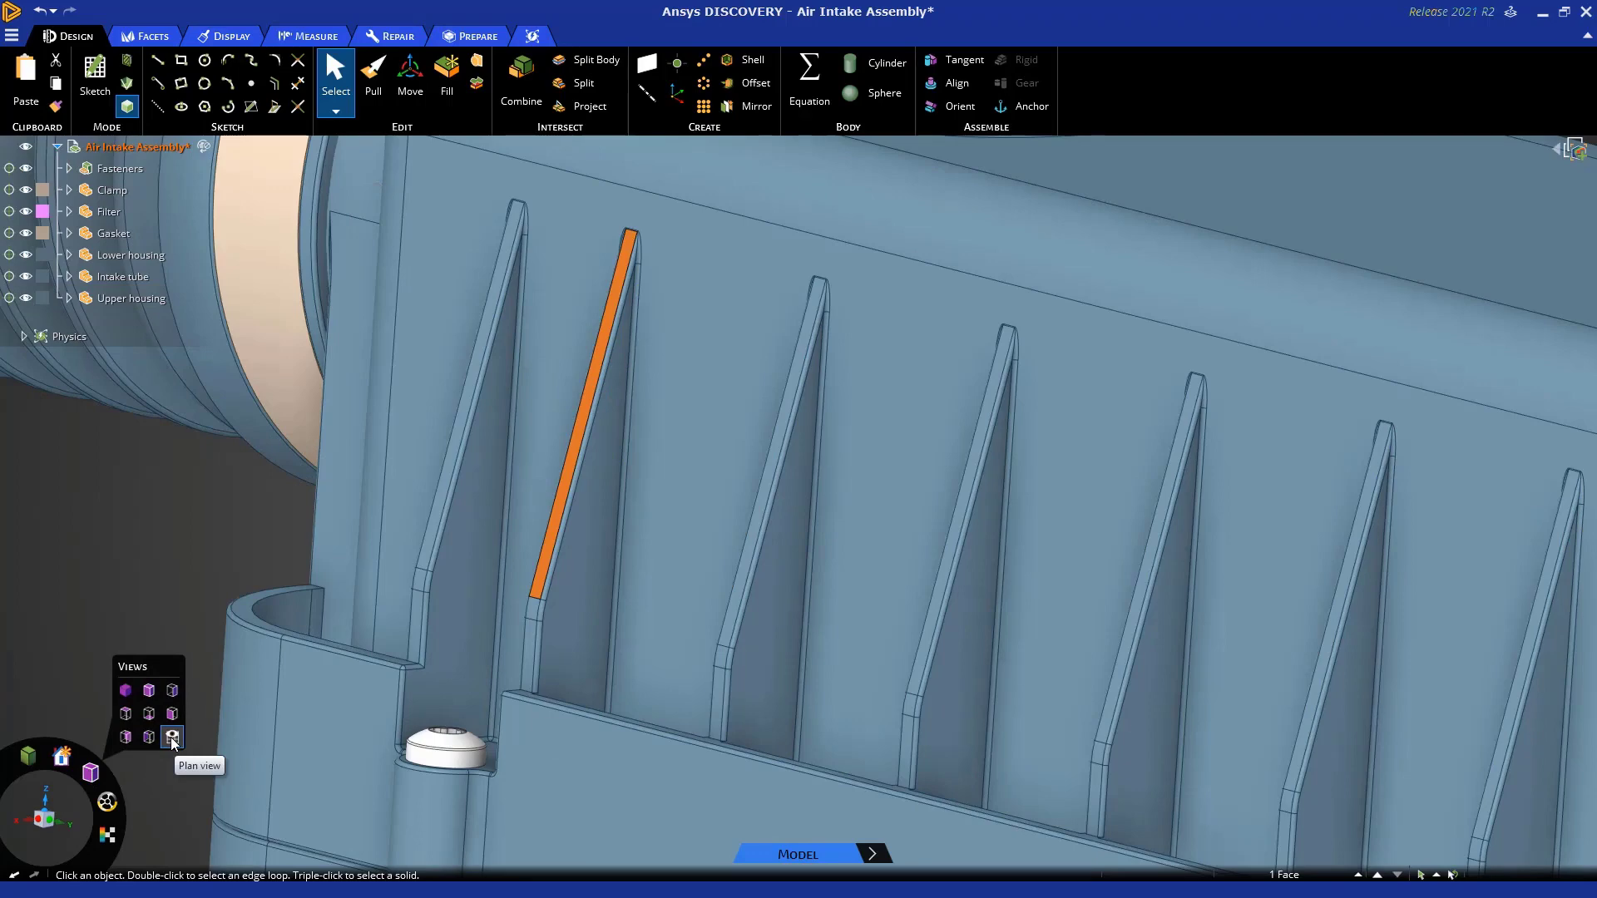
left_click(172, 738)
scroll(616, 466, "down", 3)
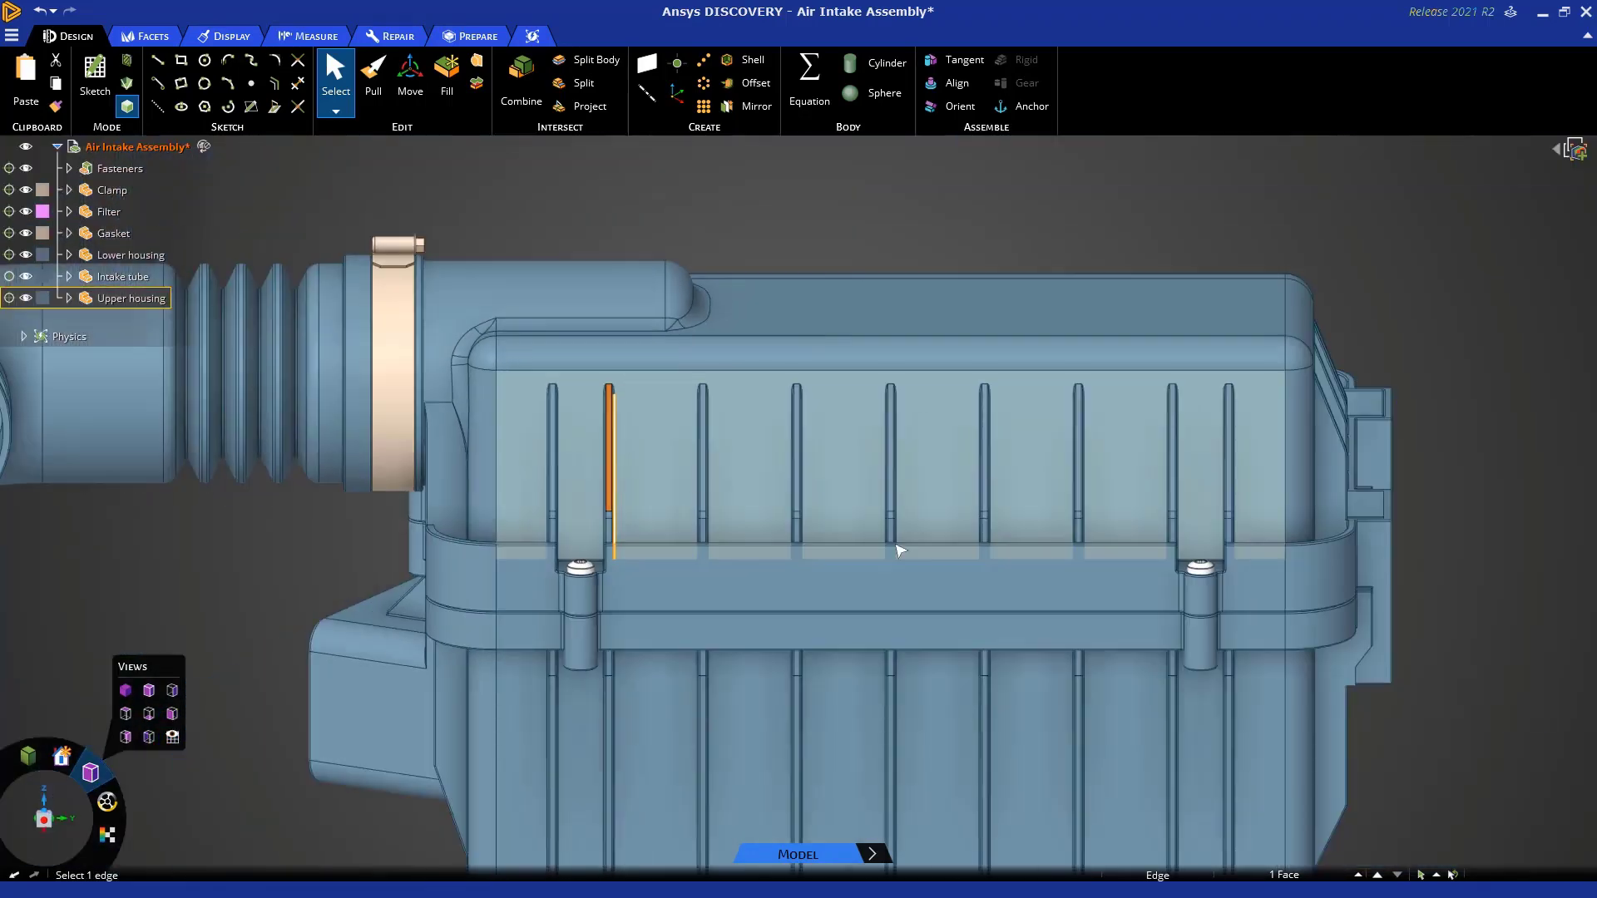
scroll(749, 474, "down", 3)
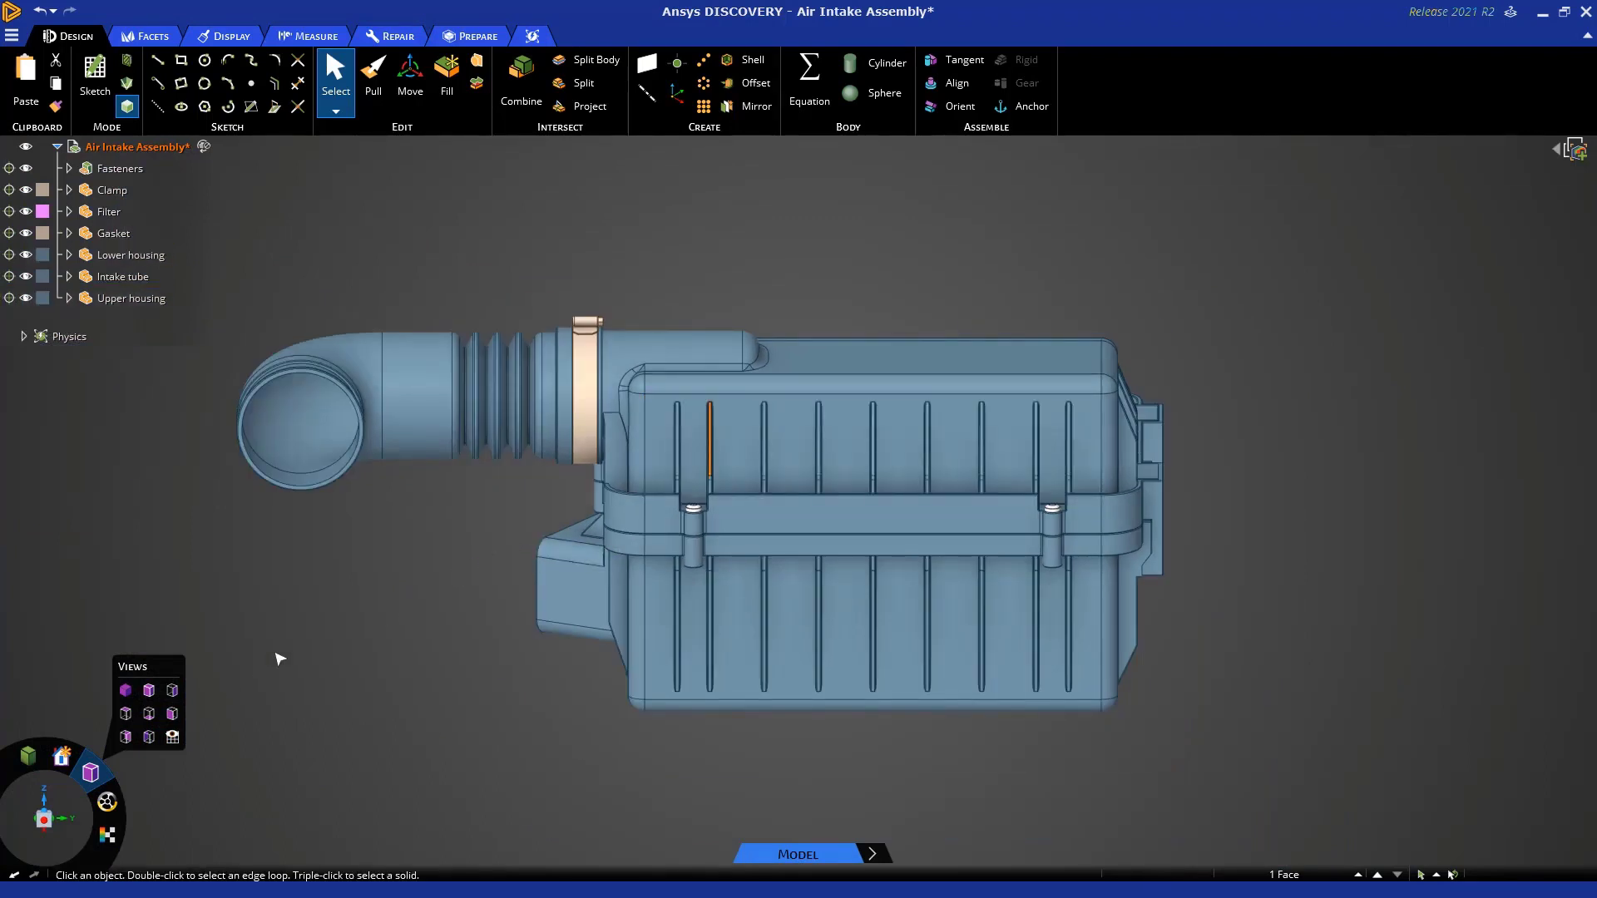
left_click(148, 690)
left_click(368, 580)
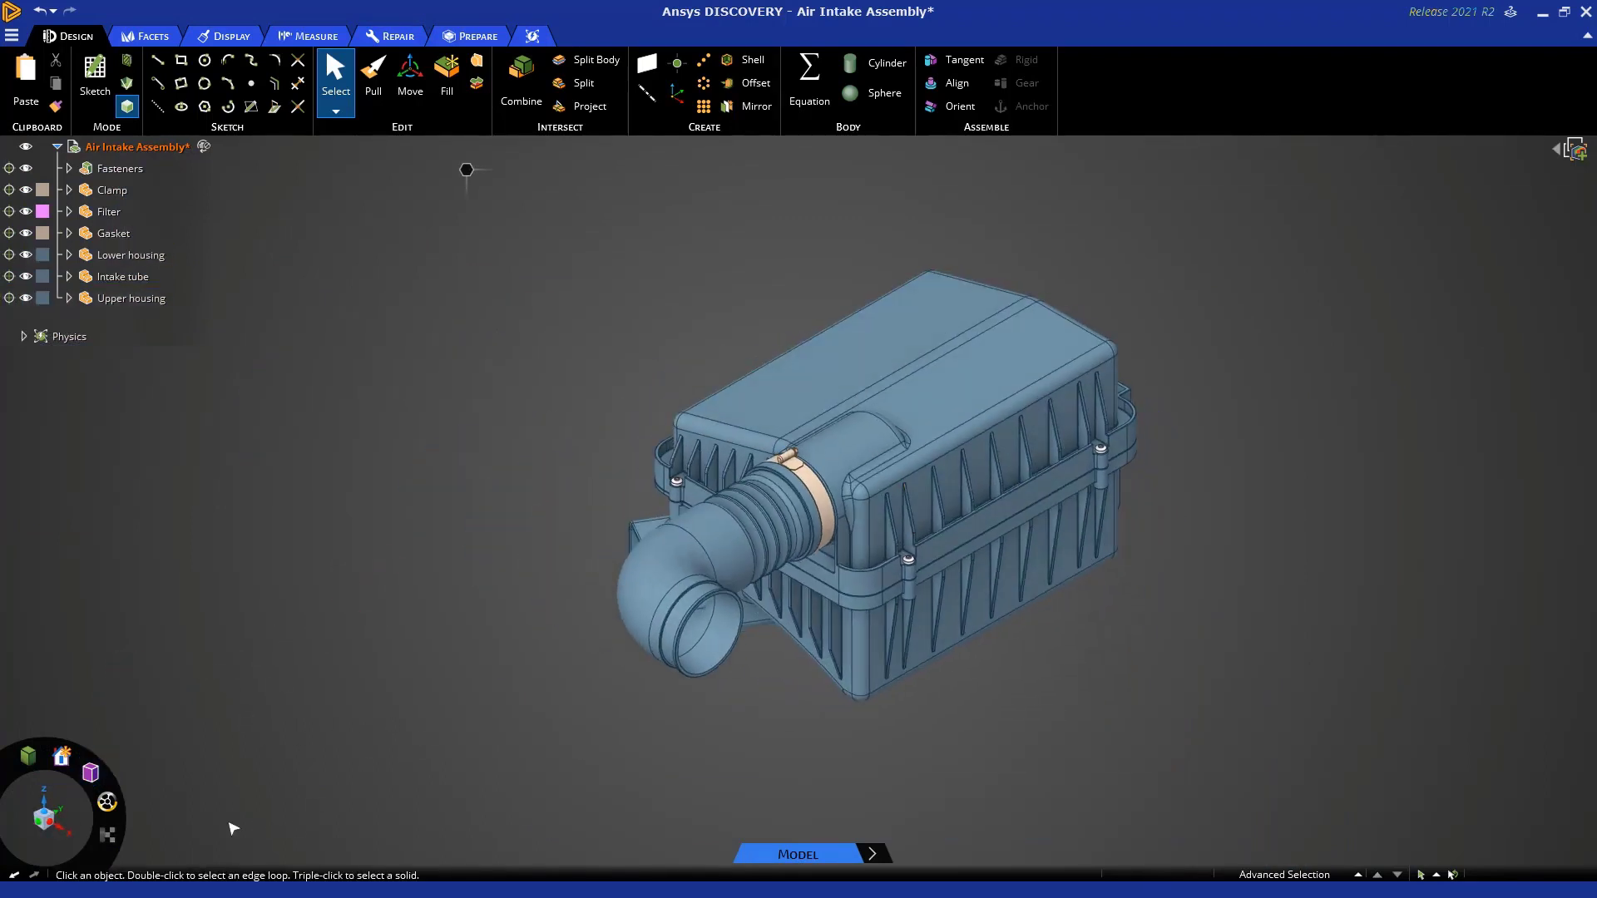
left_click(52, 823)
left_click(65, 822)
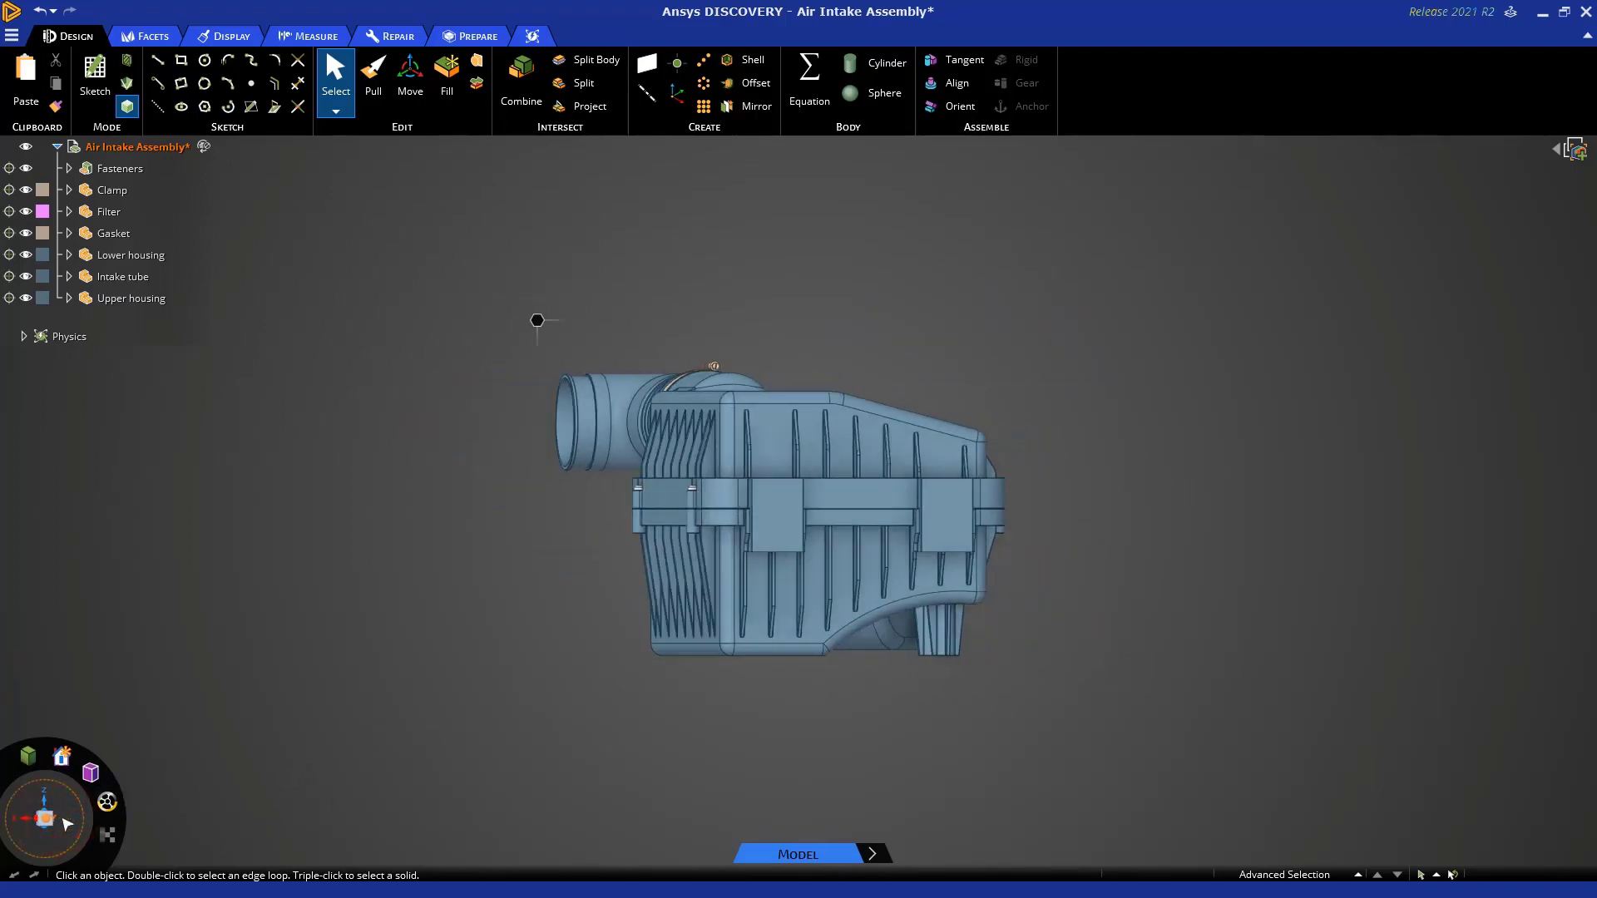
left_click(48, 811)
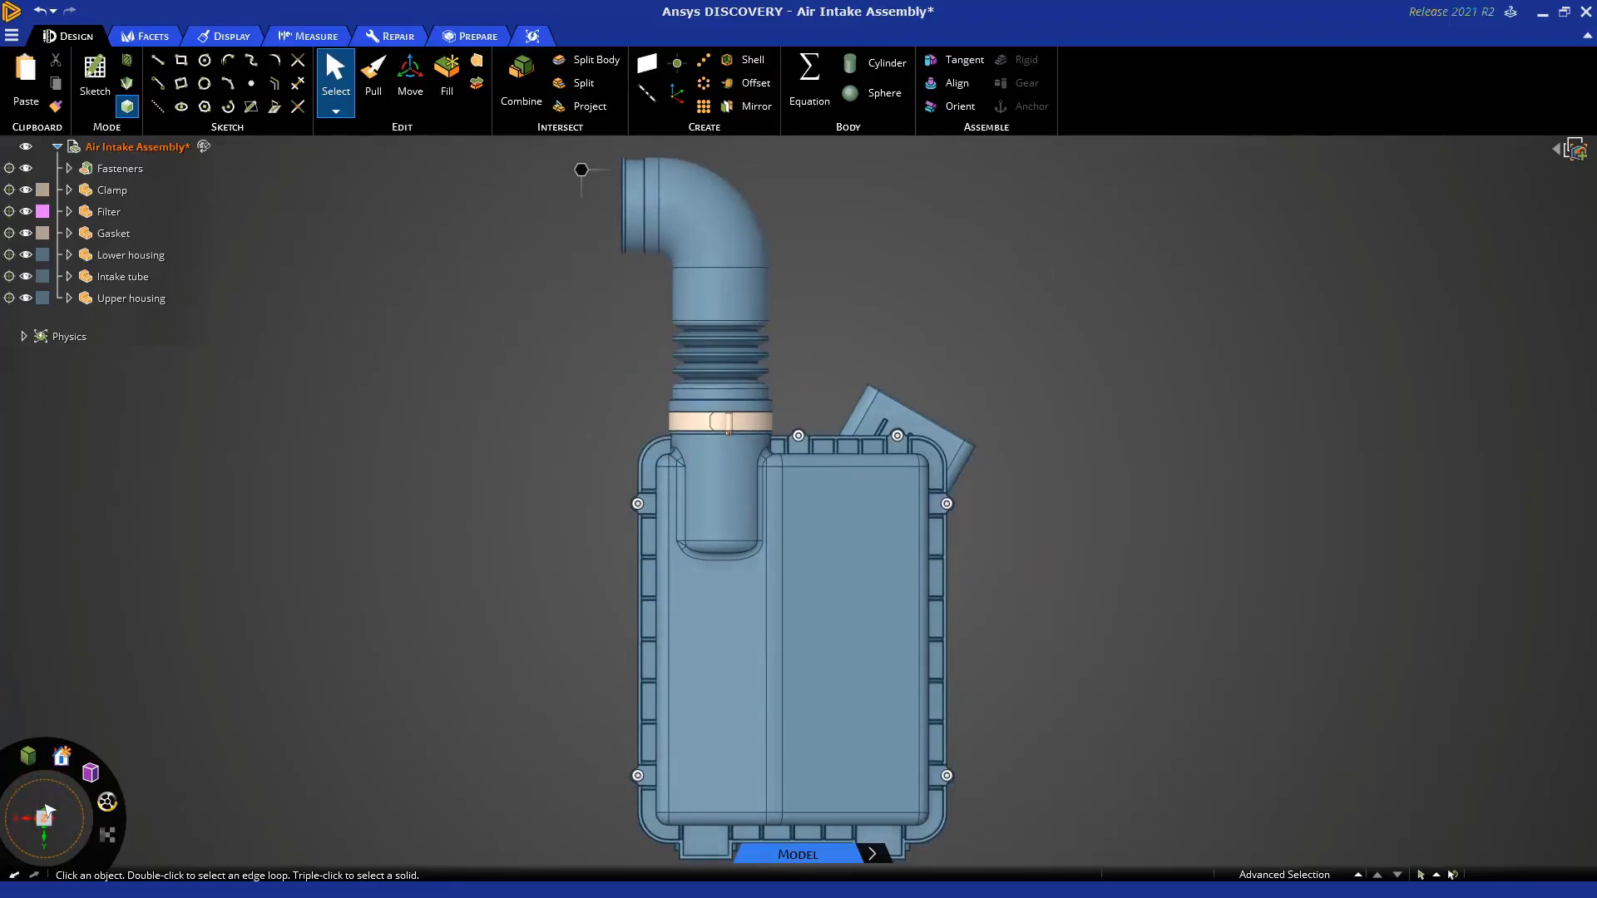
left_click(29, 822)
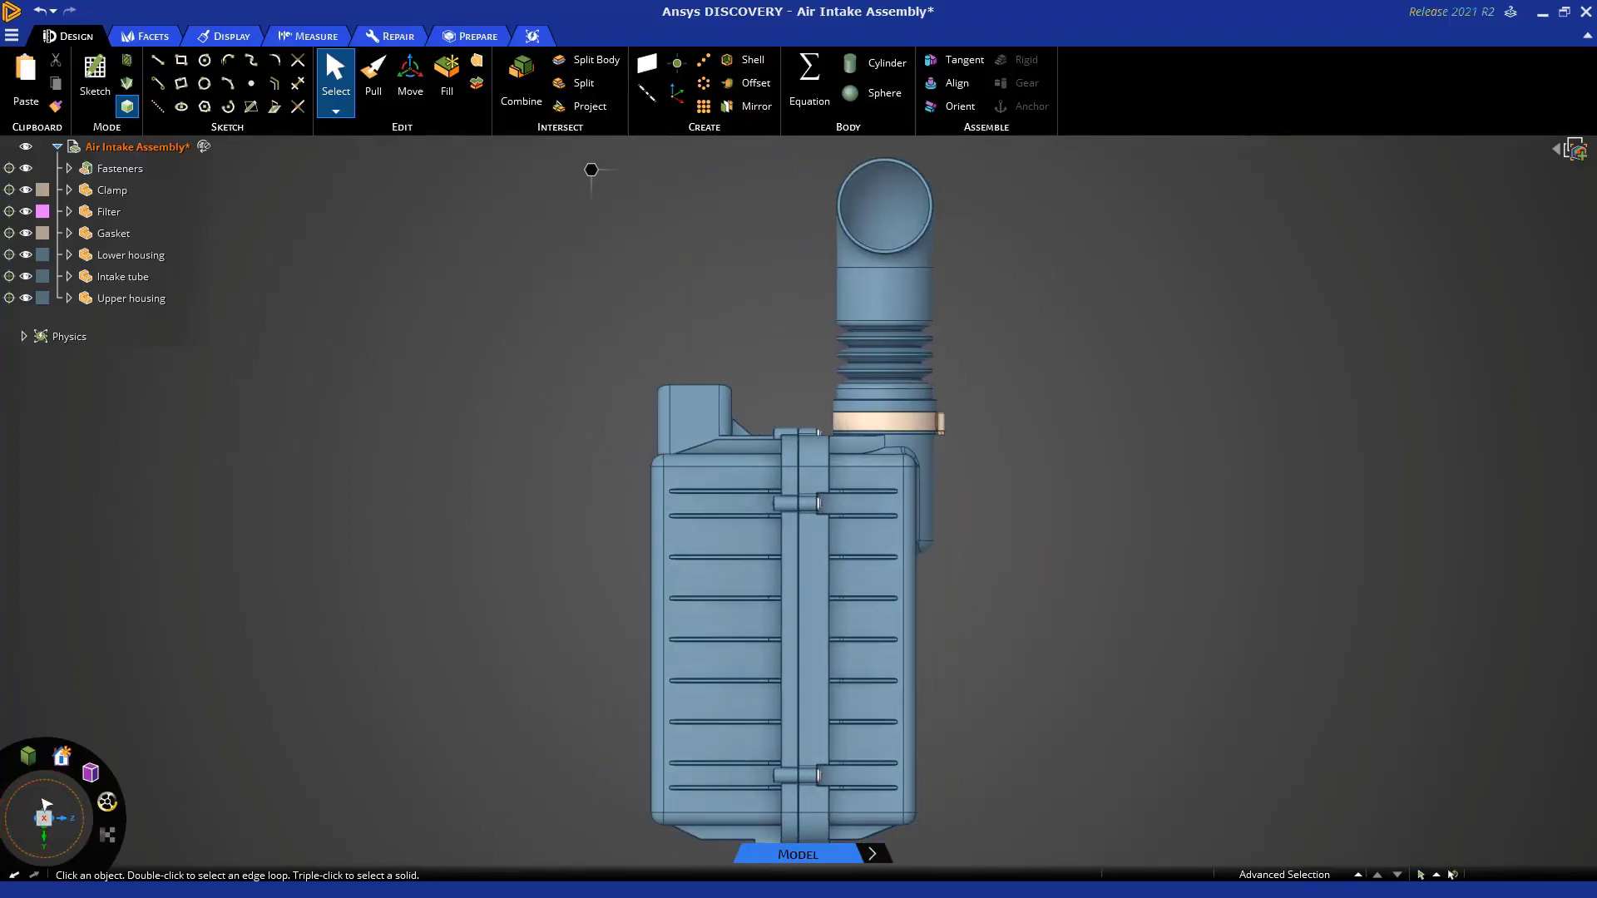
middle_click_drag(591, 170, 467, 170)
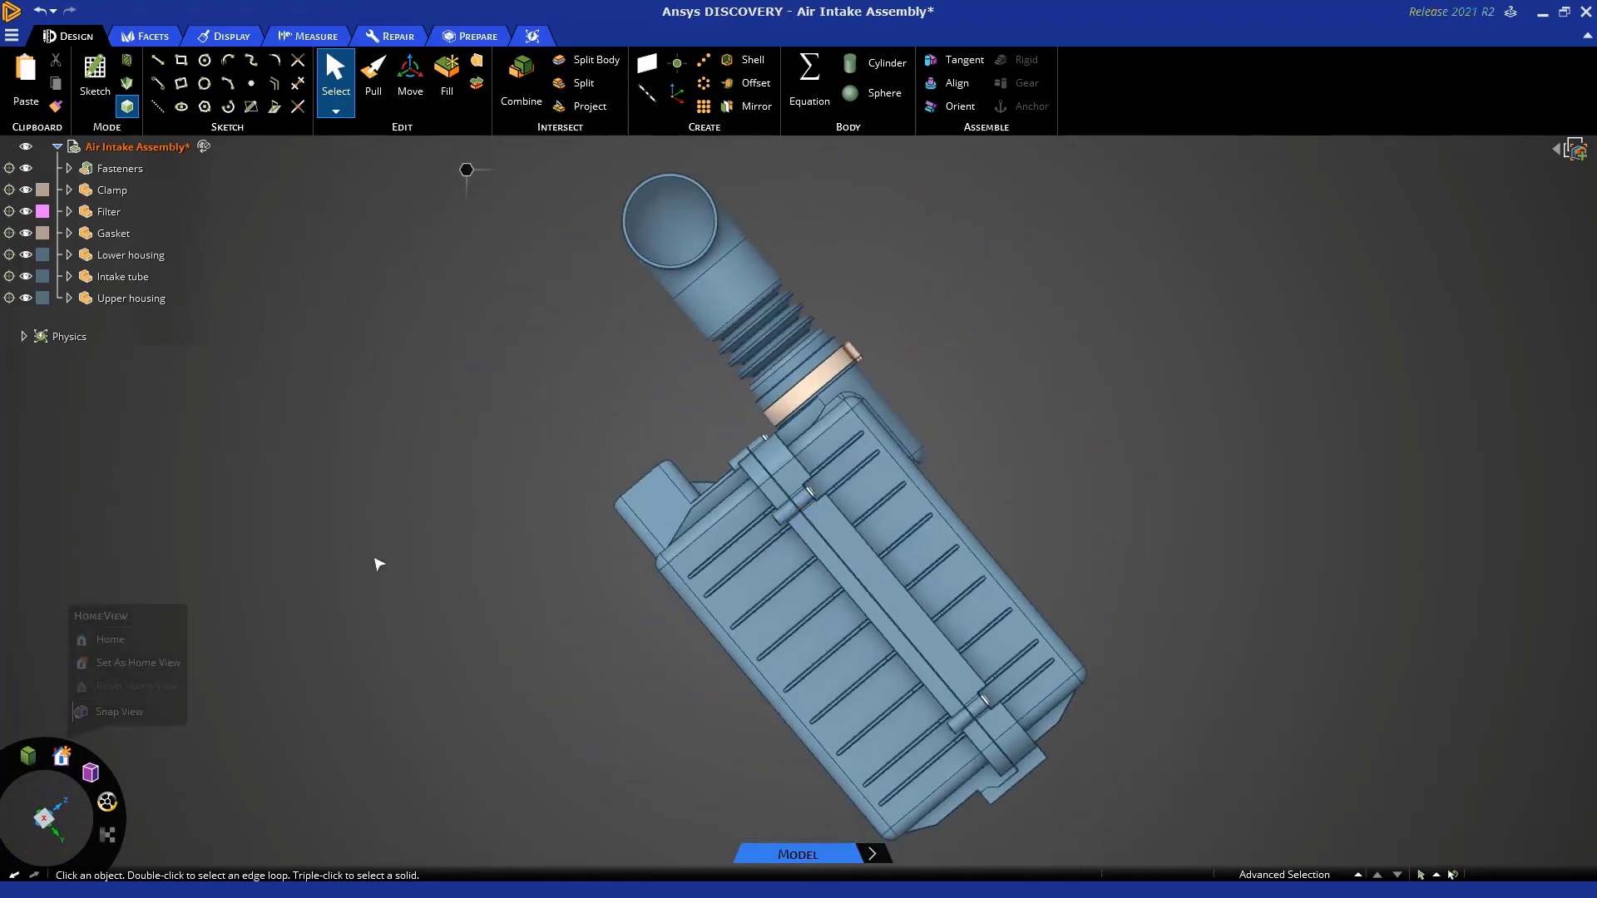
key("h")
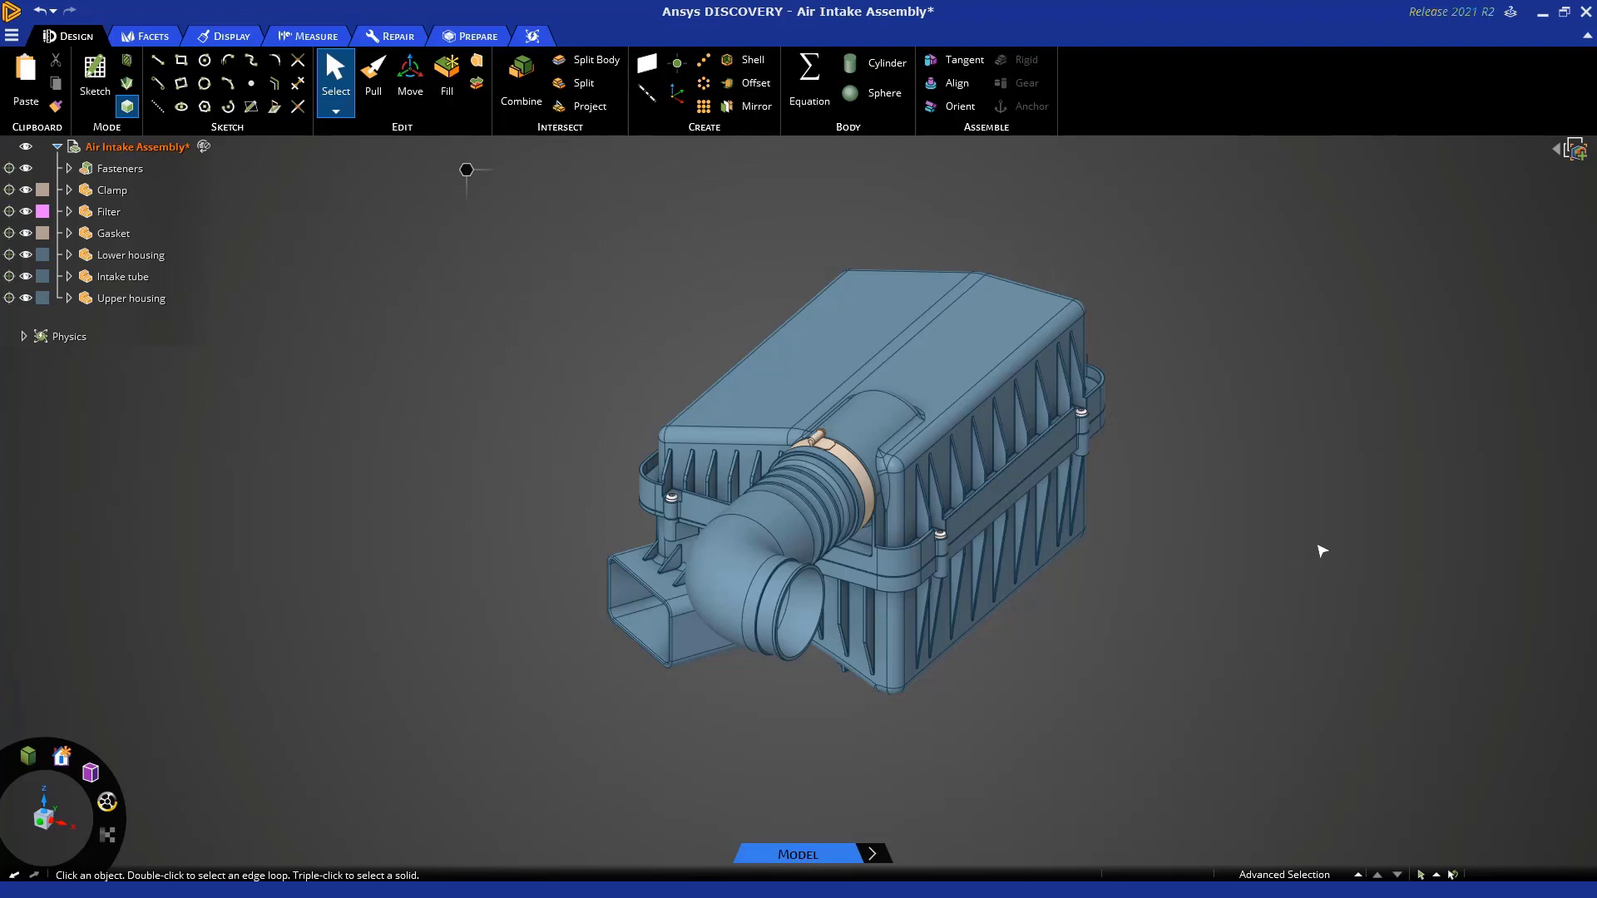
Orbit and zoom, then hide the Upper housing to expose the pink Filter on the Lower housing.
middle_click_drag(1319, 542, 1234, 360)
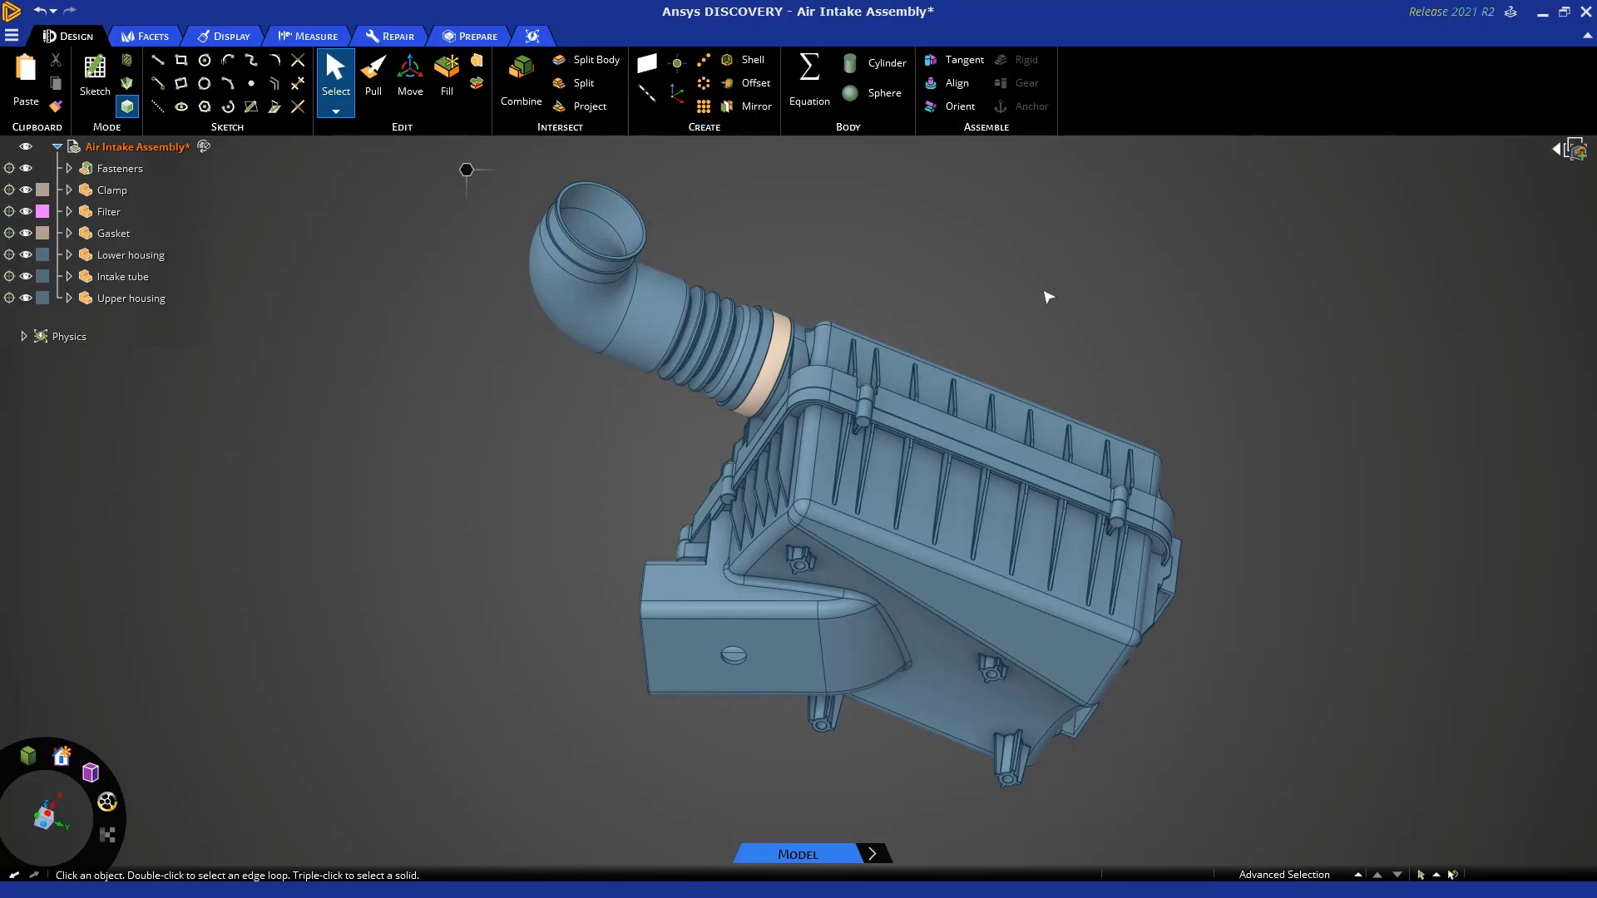
middle_click_drag(1040, 296, 1333, 411)
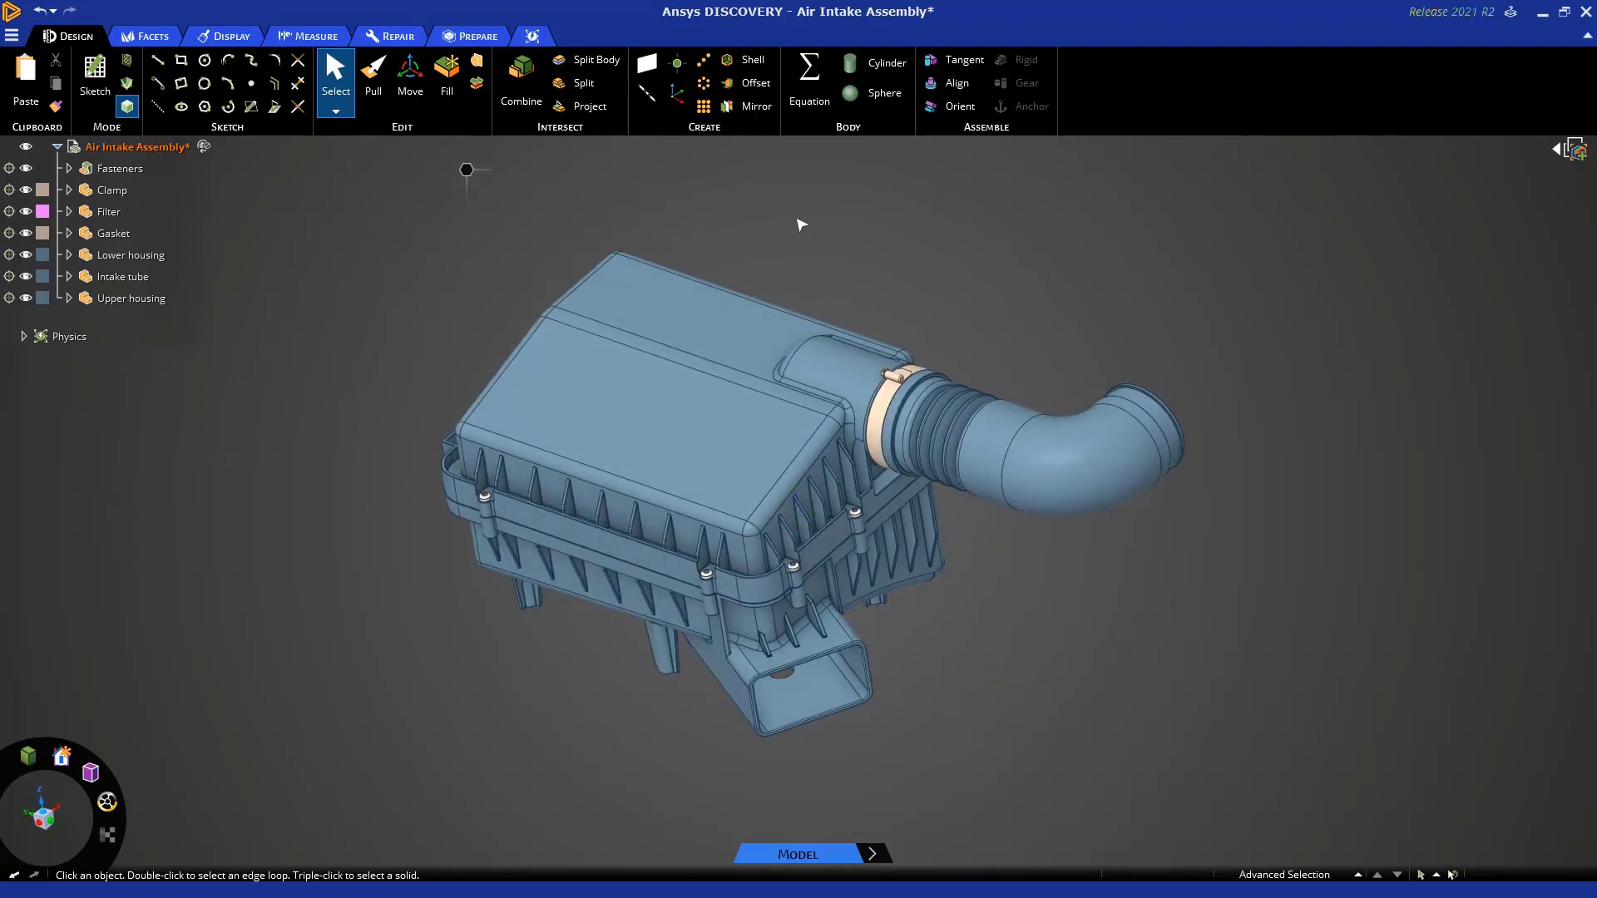
scroll(802, 226, "up", 3)
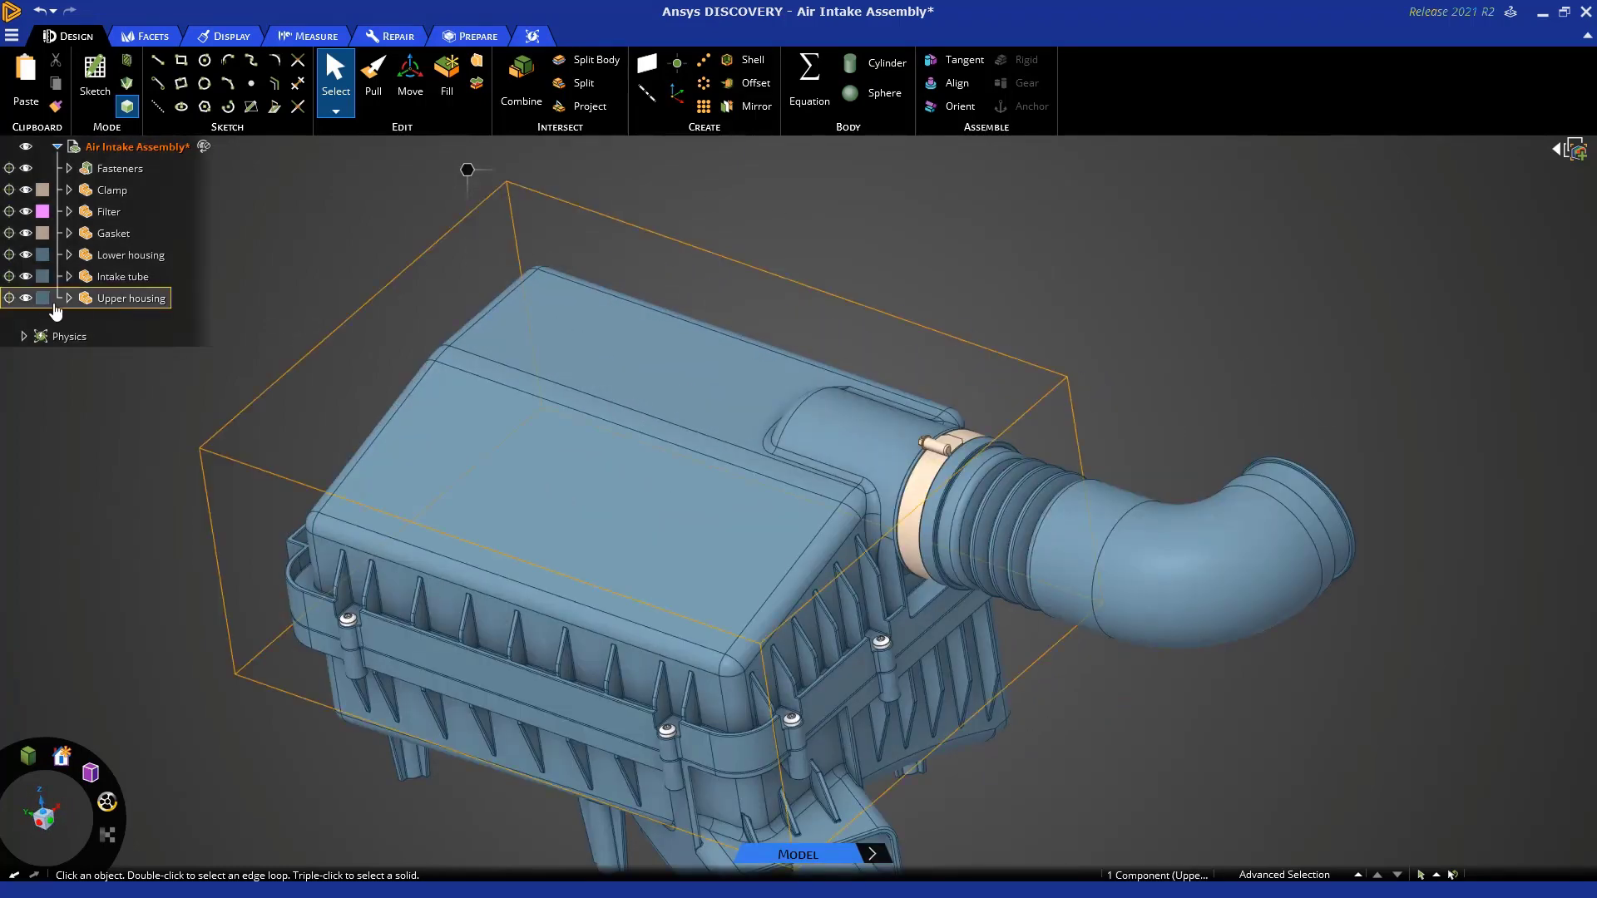
left_click(26, 298)
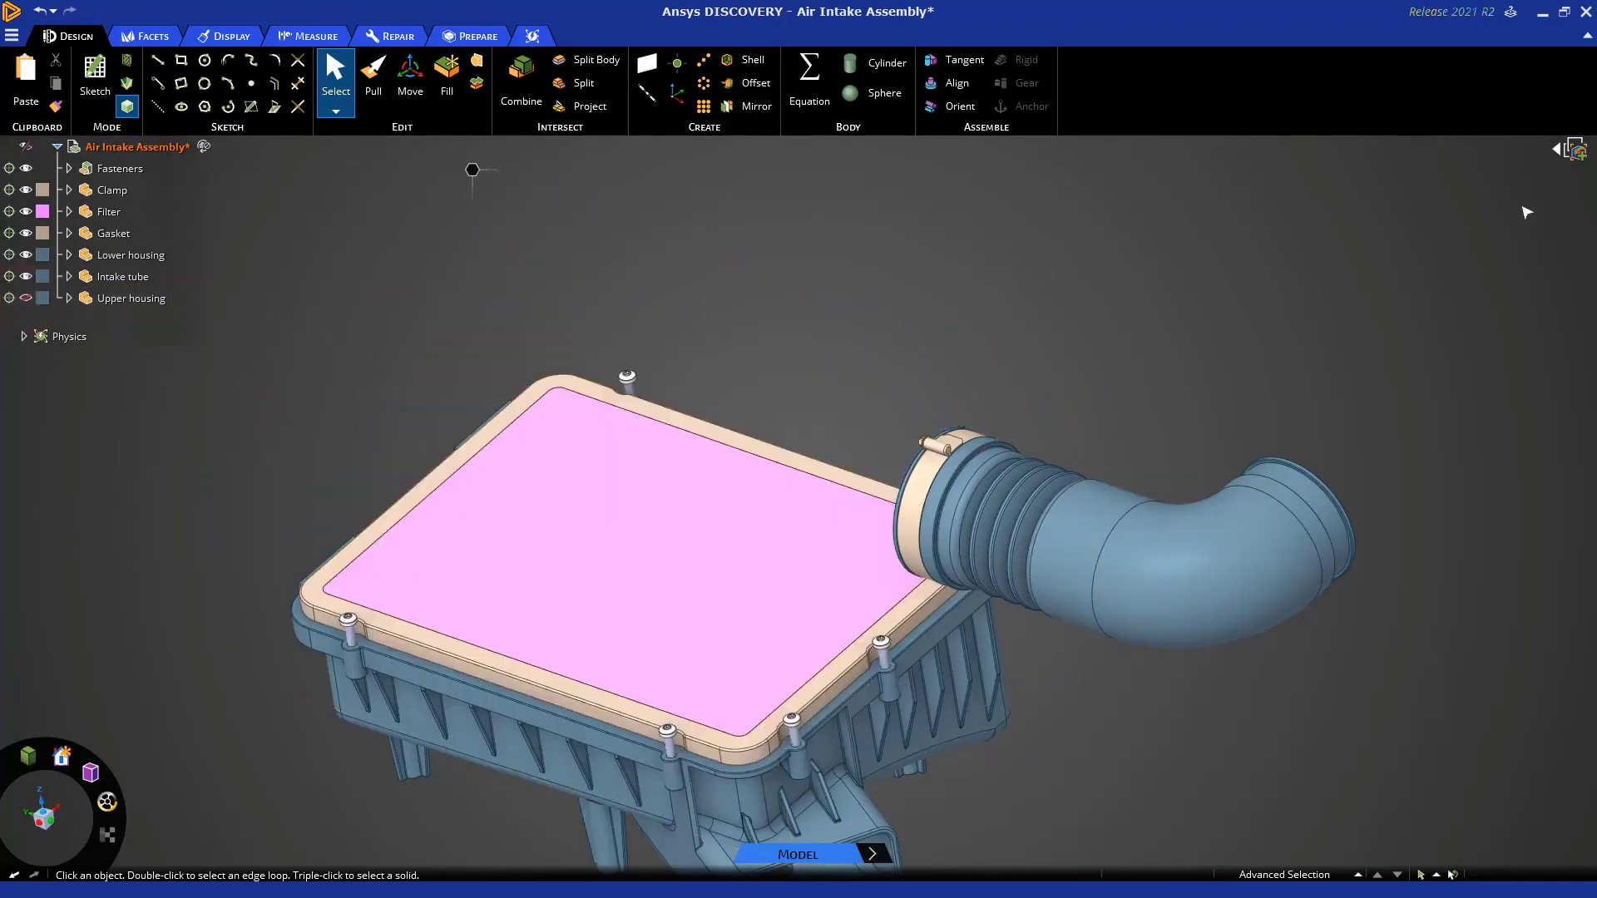
middle_click_drag(1006, 309, 1094, 192, "shift")
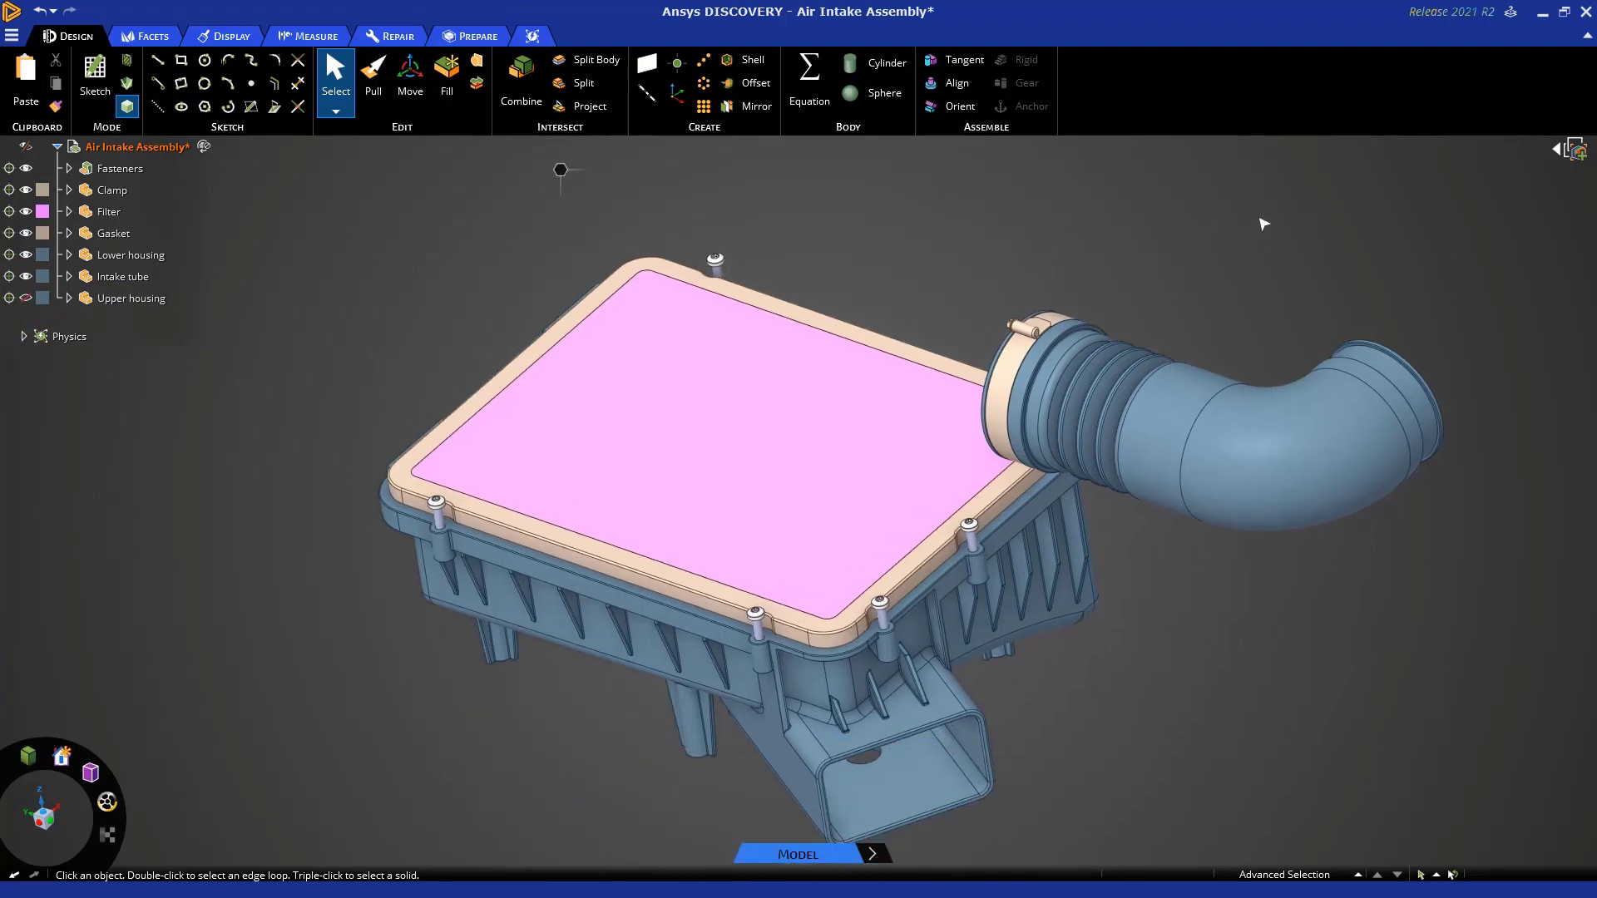
Save the filter view as a scene, then show Upper housing, hide Lower housing and Filter, and save another scene.
left_click(1578, 154)
left_click(26, 298)
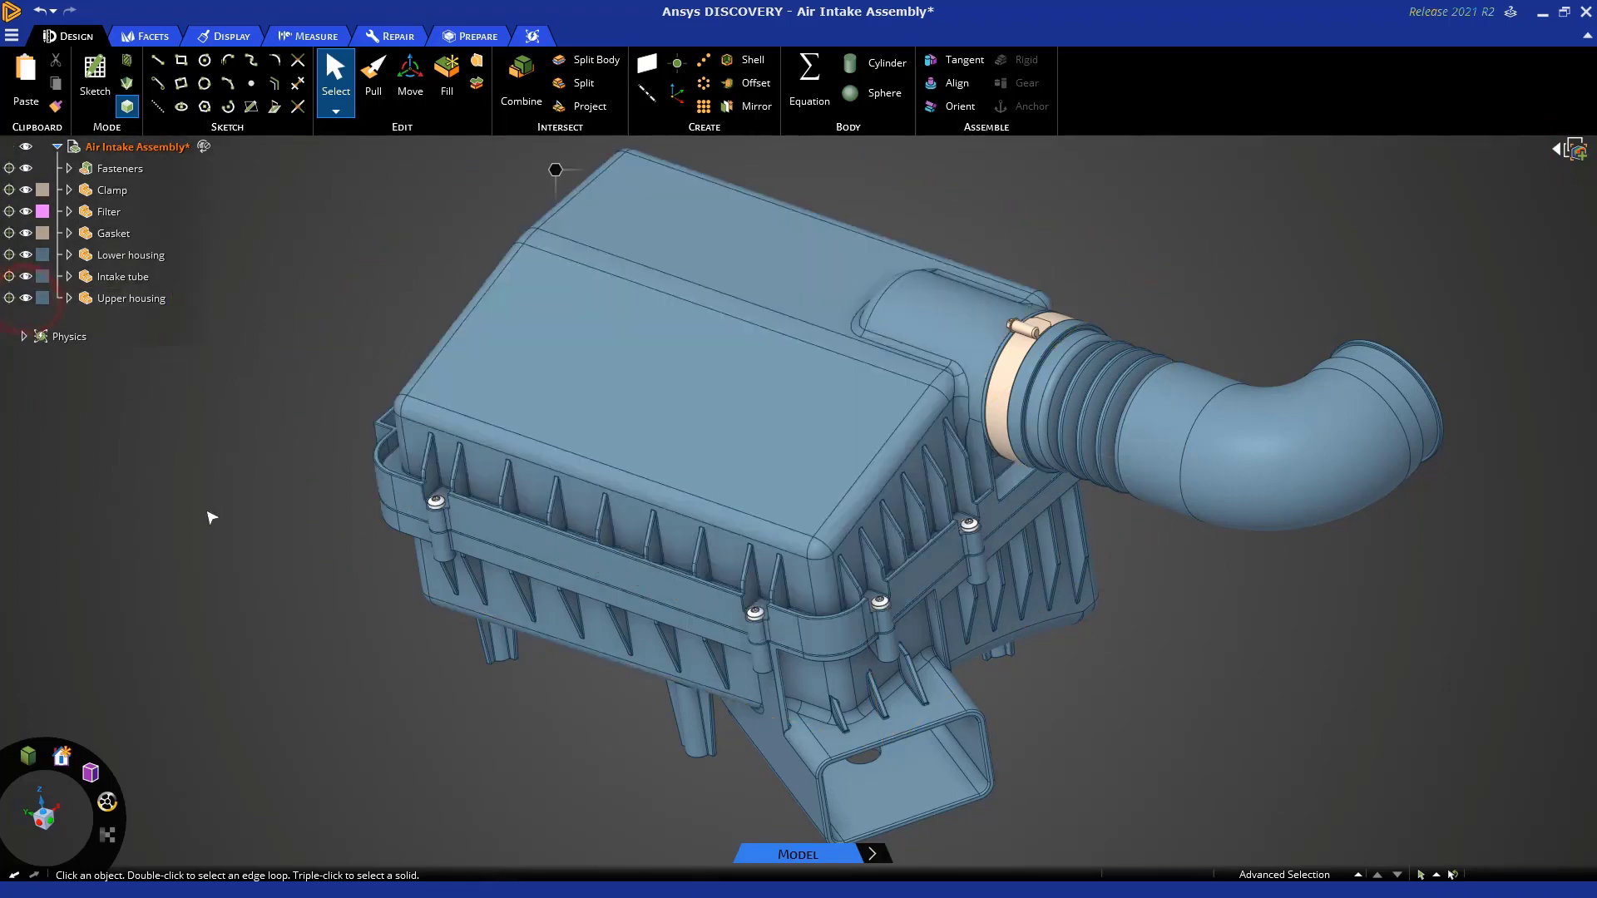
middle_click_drag(370, 664, 316, 487)
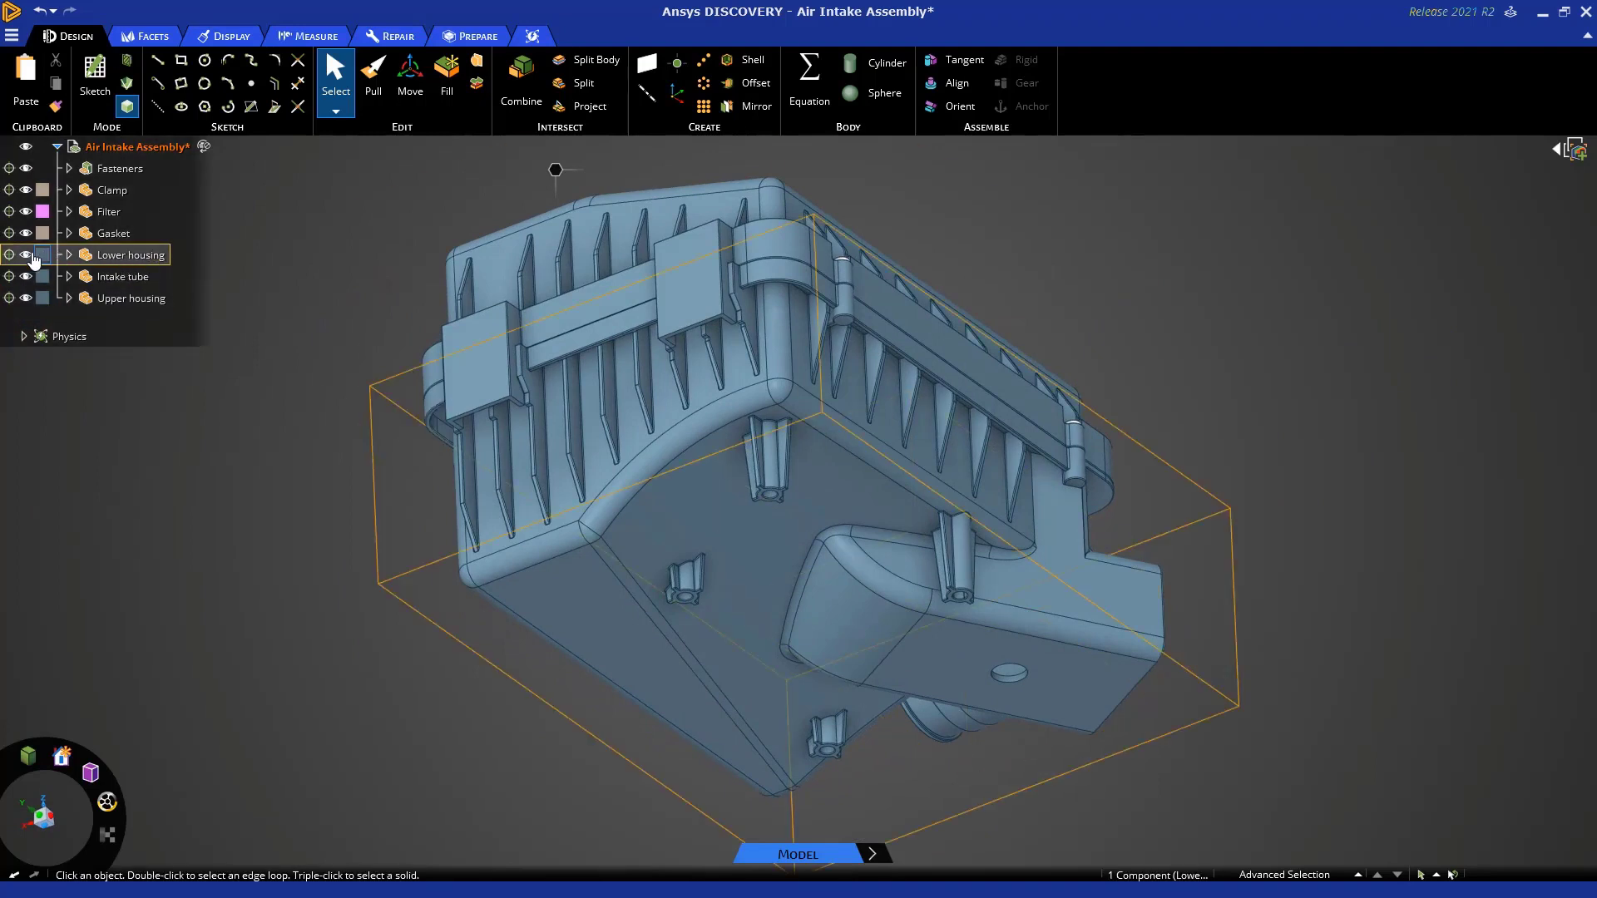
left_click(29, 259)
left_click(26, 211)
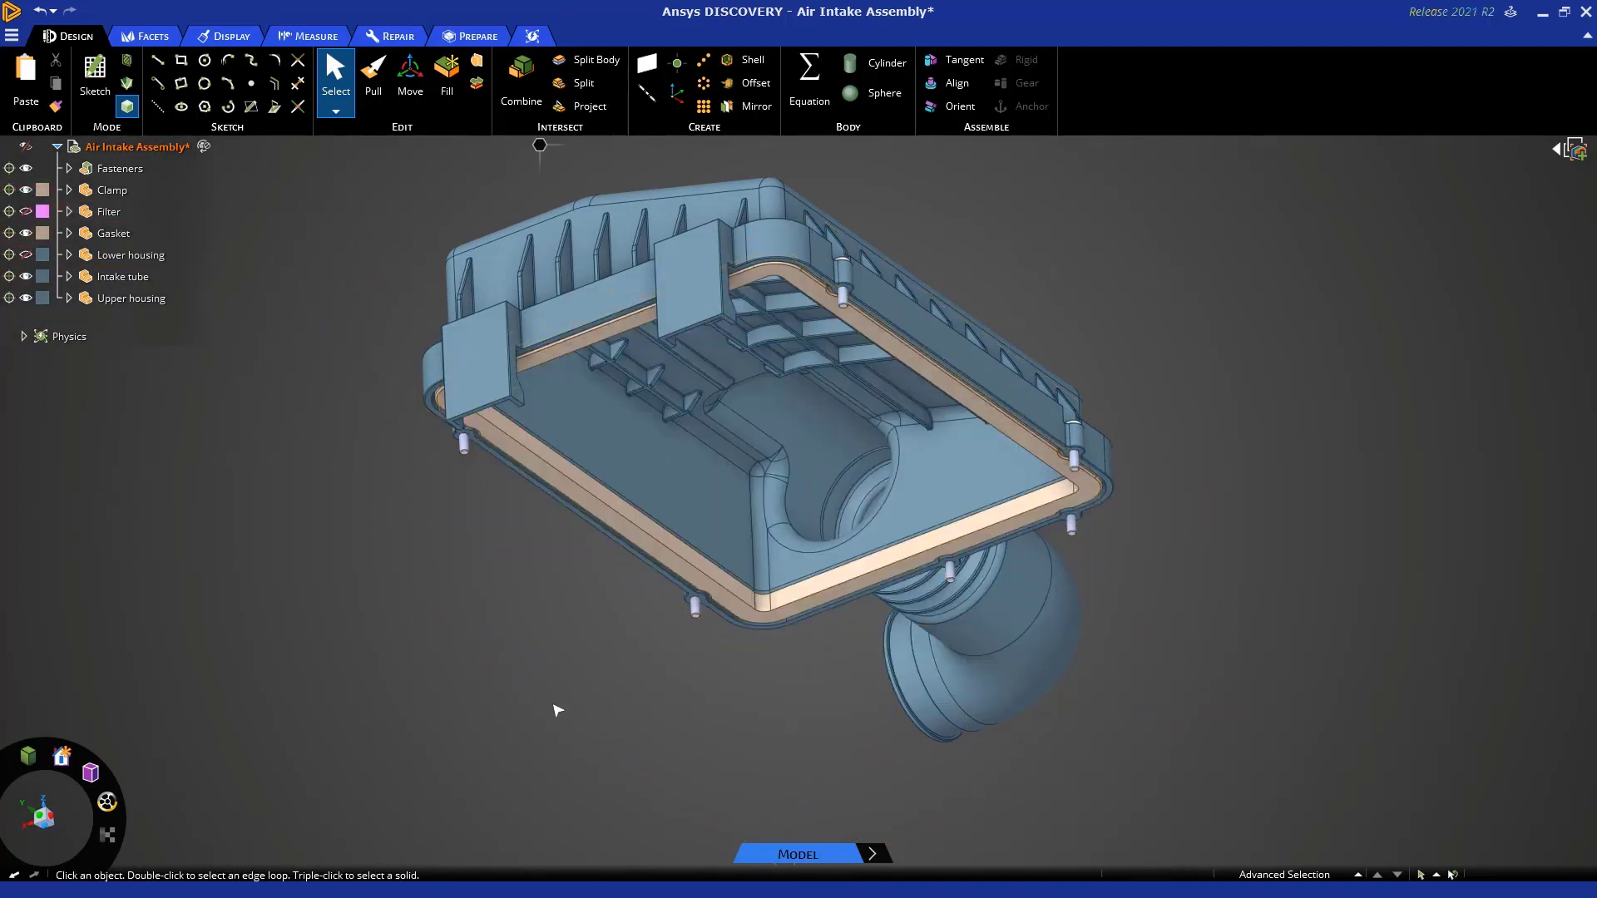
middle_click_drag(527, 722, 546, 726, "shift")
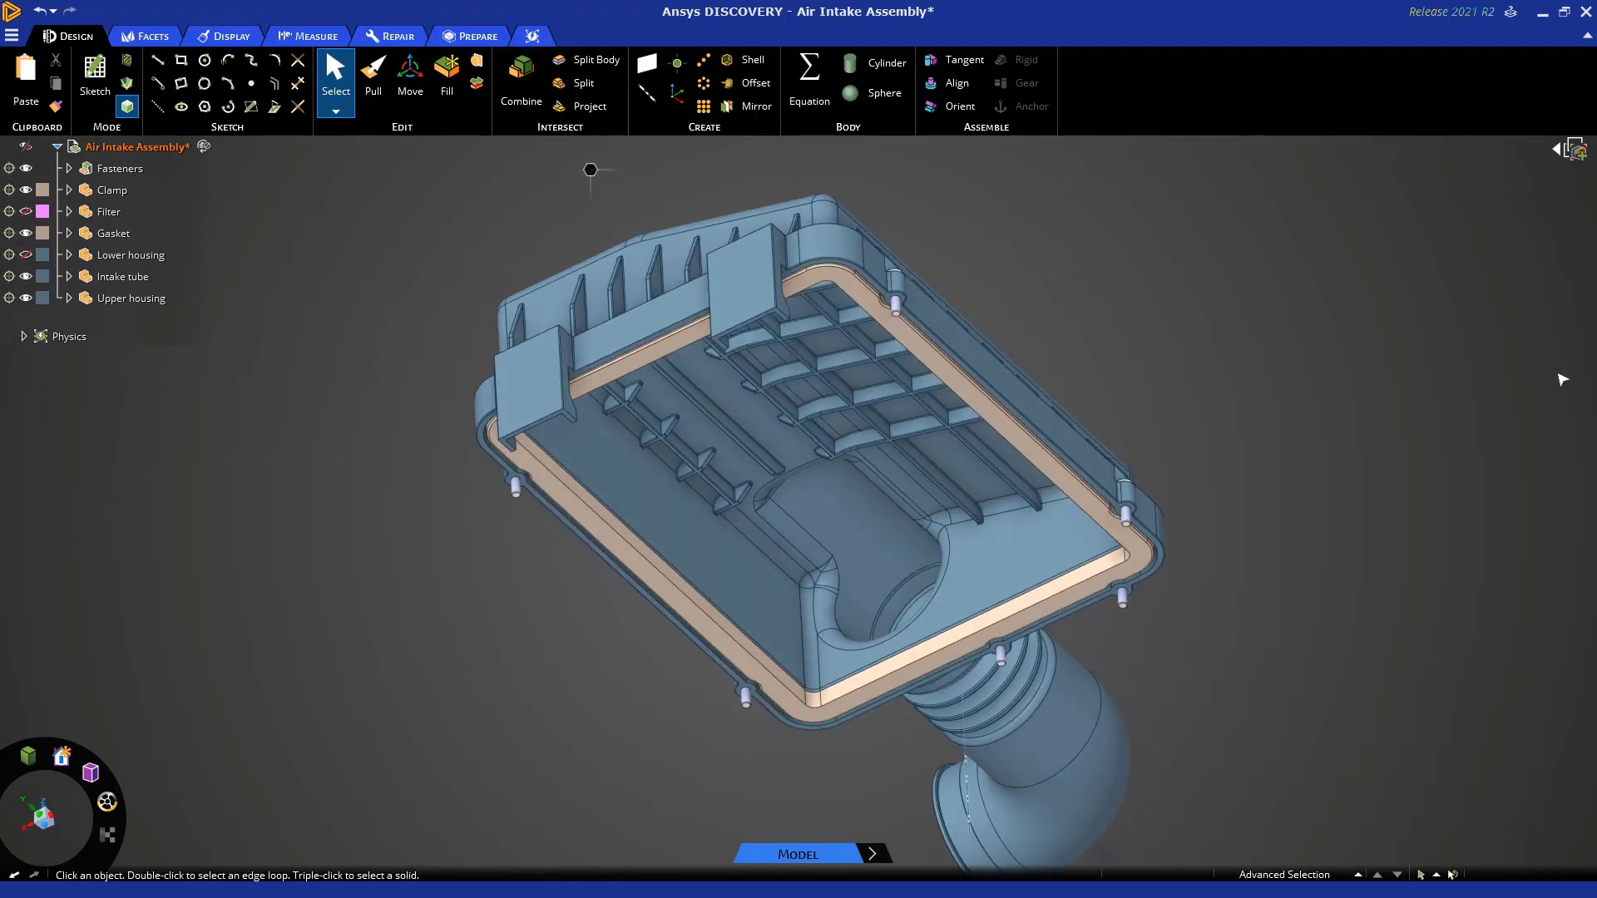
left_click(1573, 152)
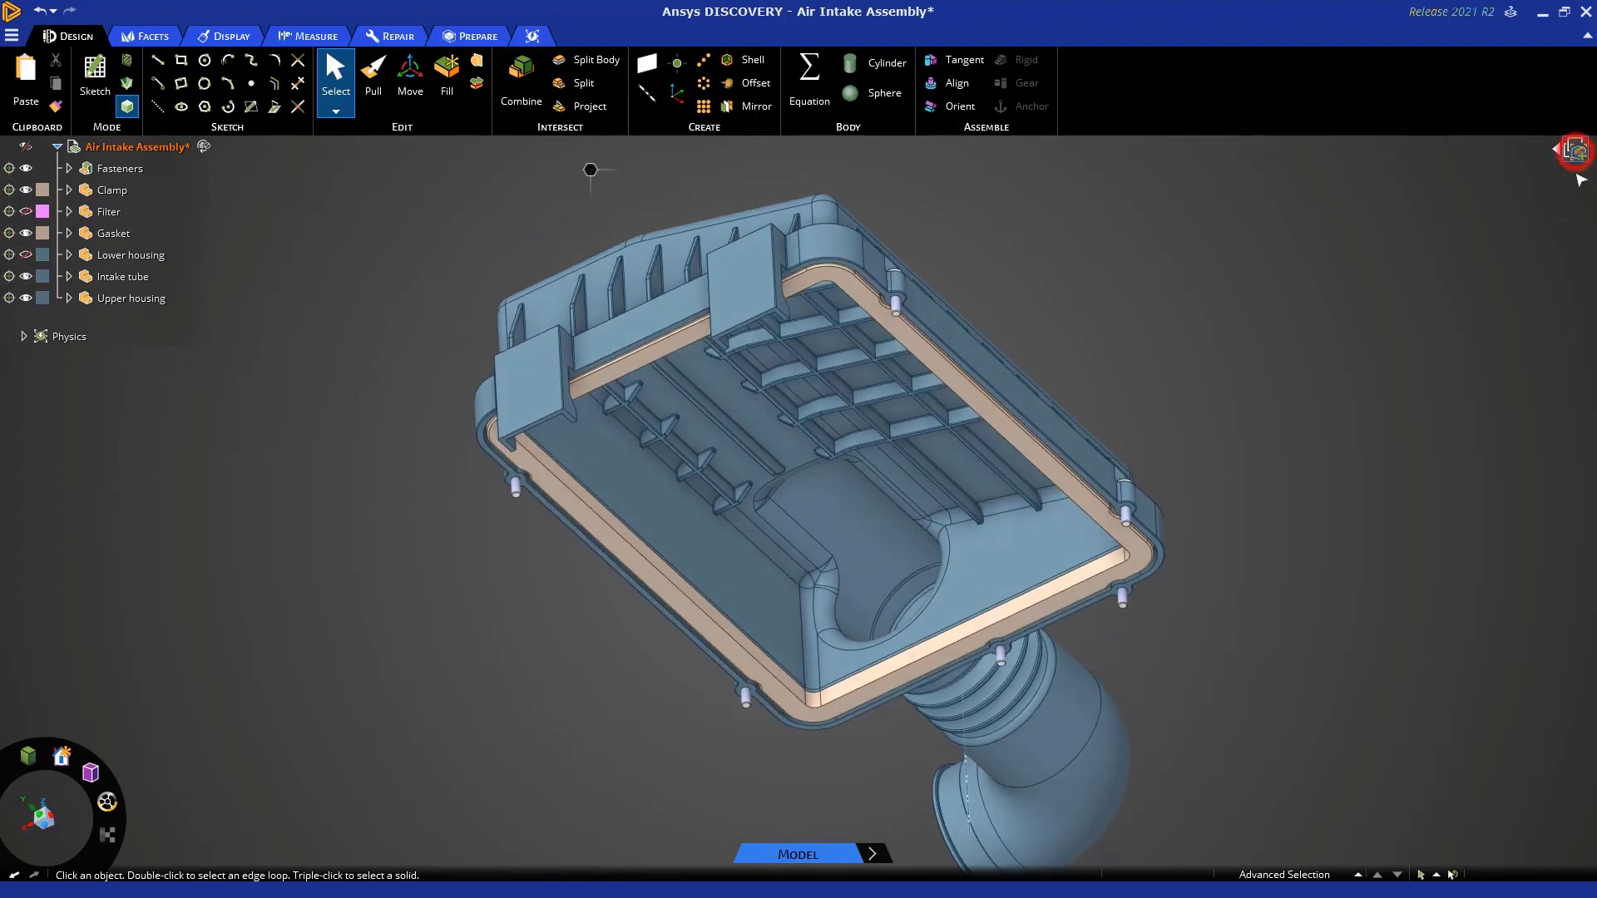
left_click(1245, 366)
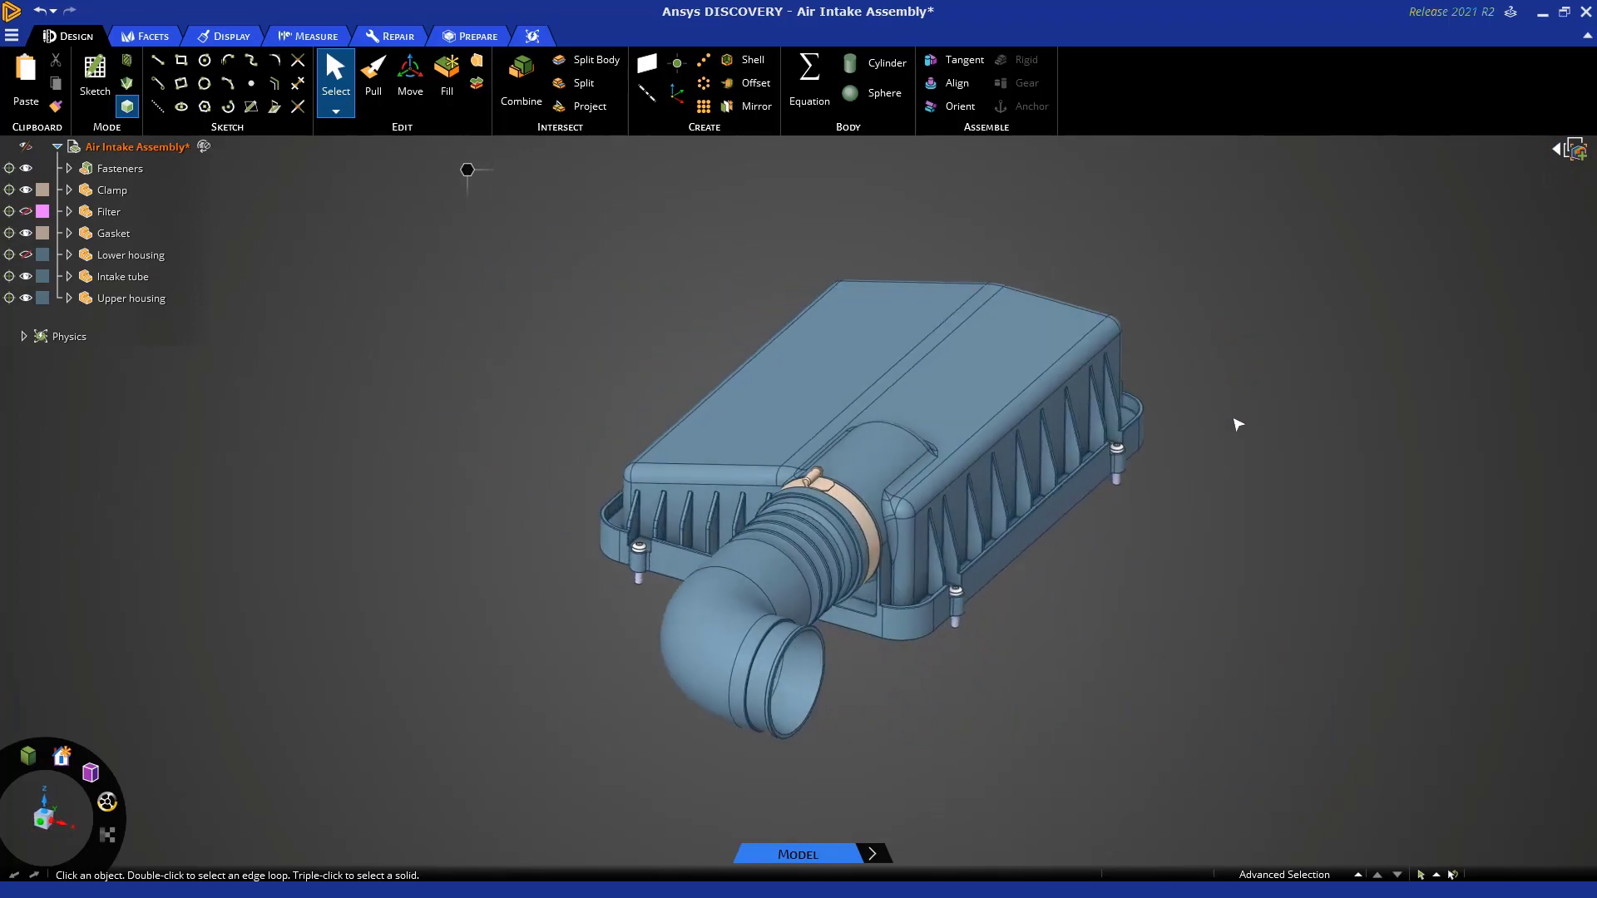
Show all hidden bodies from the viewport context menu.
right_click(1248, 405)
left_click(1296, 533)
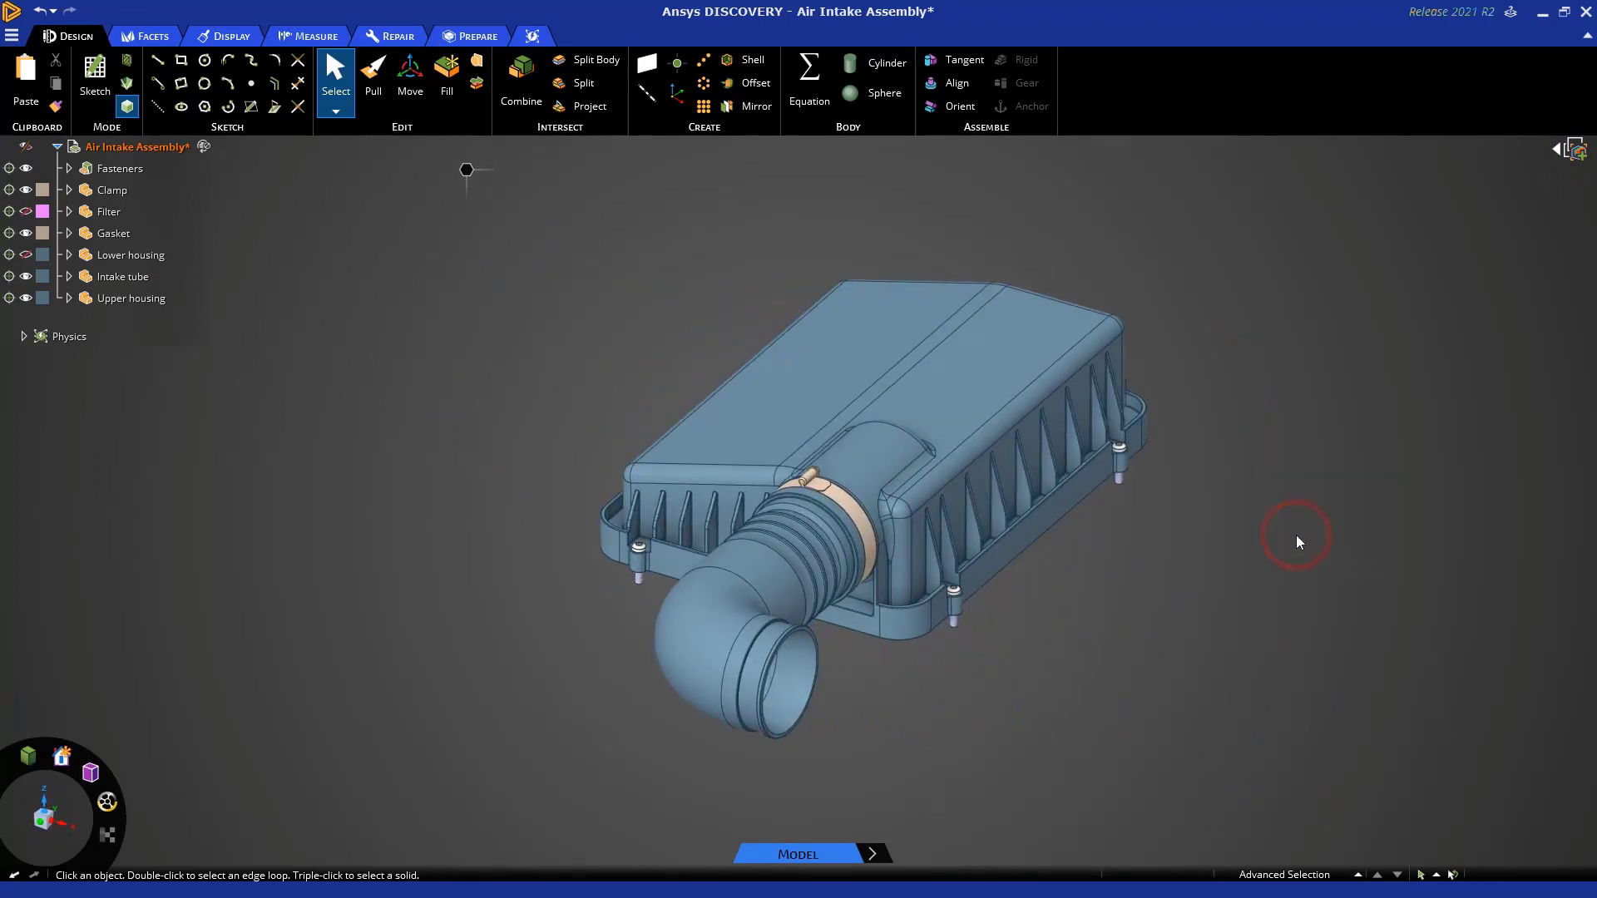
left_click(1296, 536)
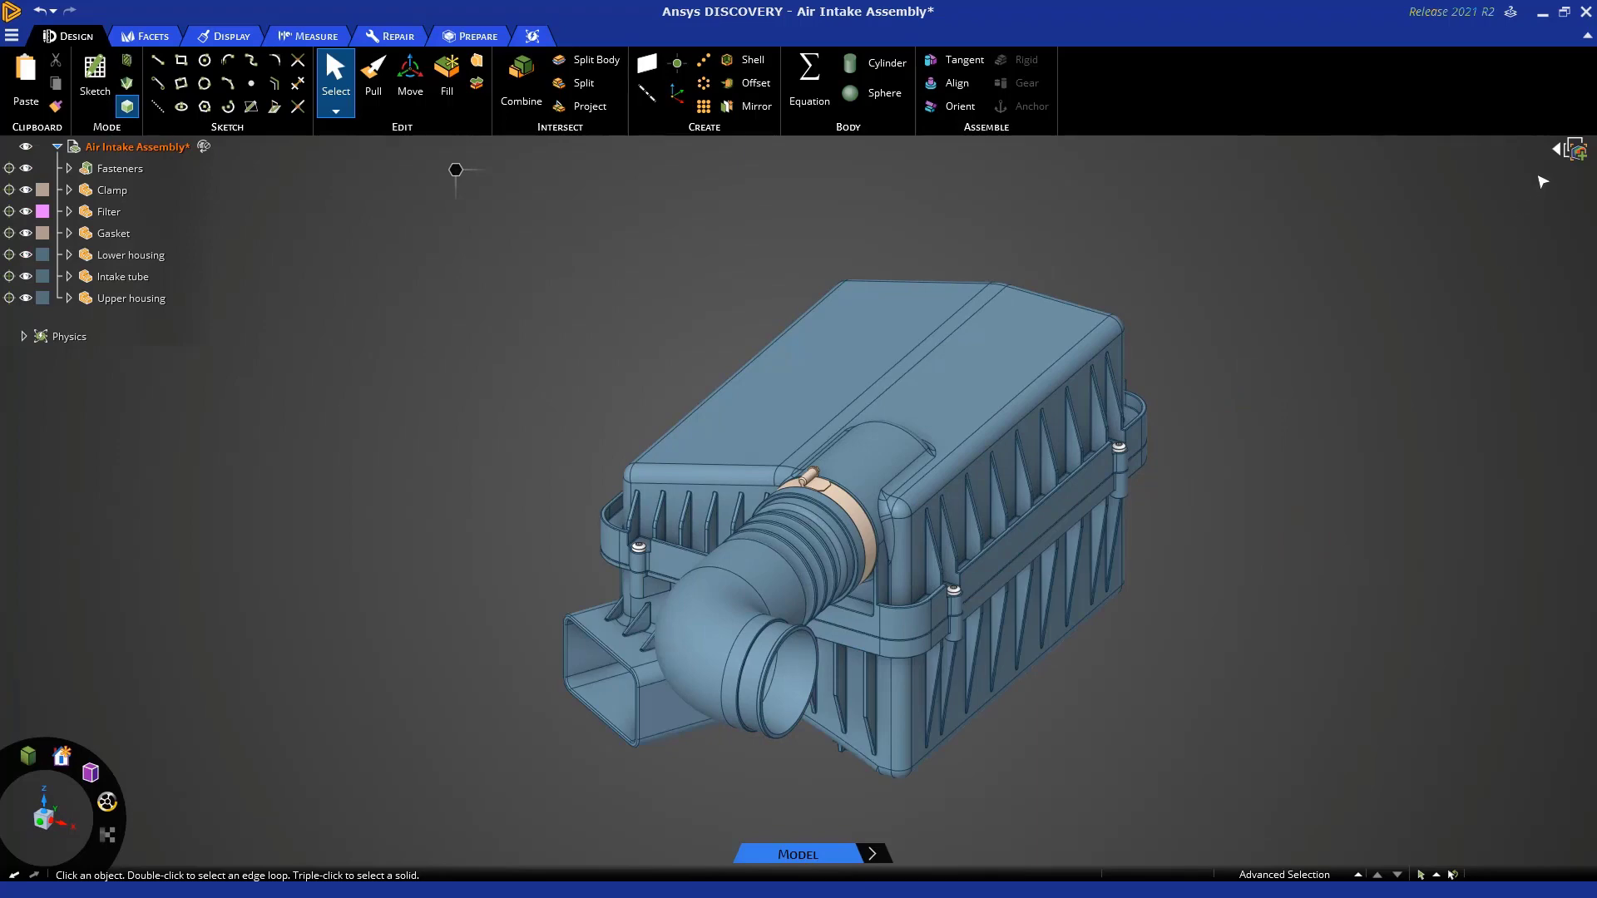
Open the saved scenes list and view Scene 1, Scene 2 and Scene 3 in turn.
left_click(1558, 153)
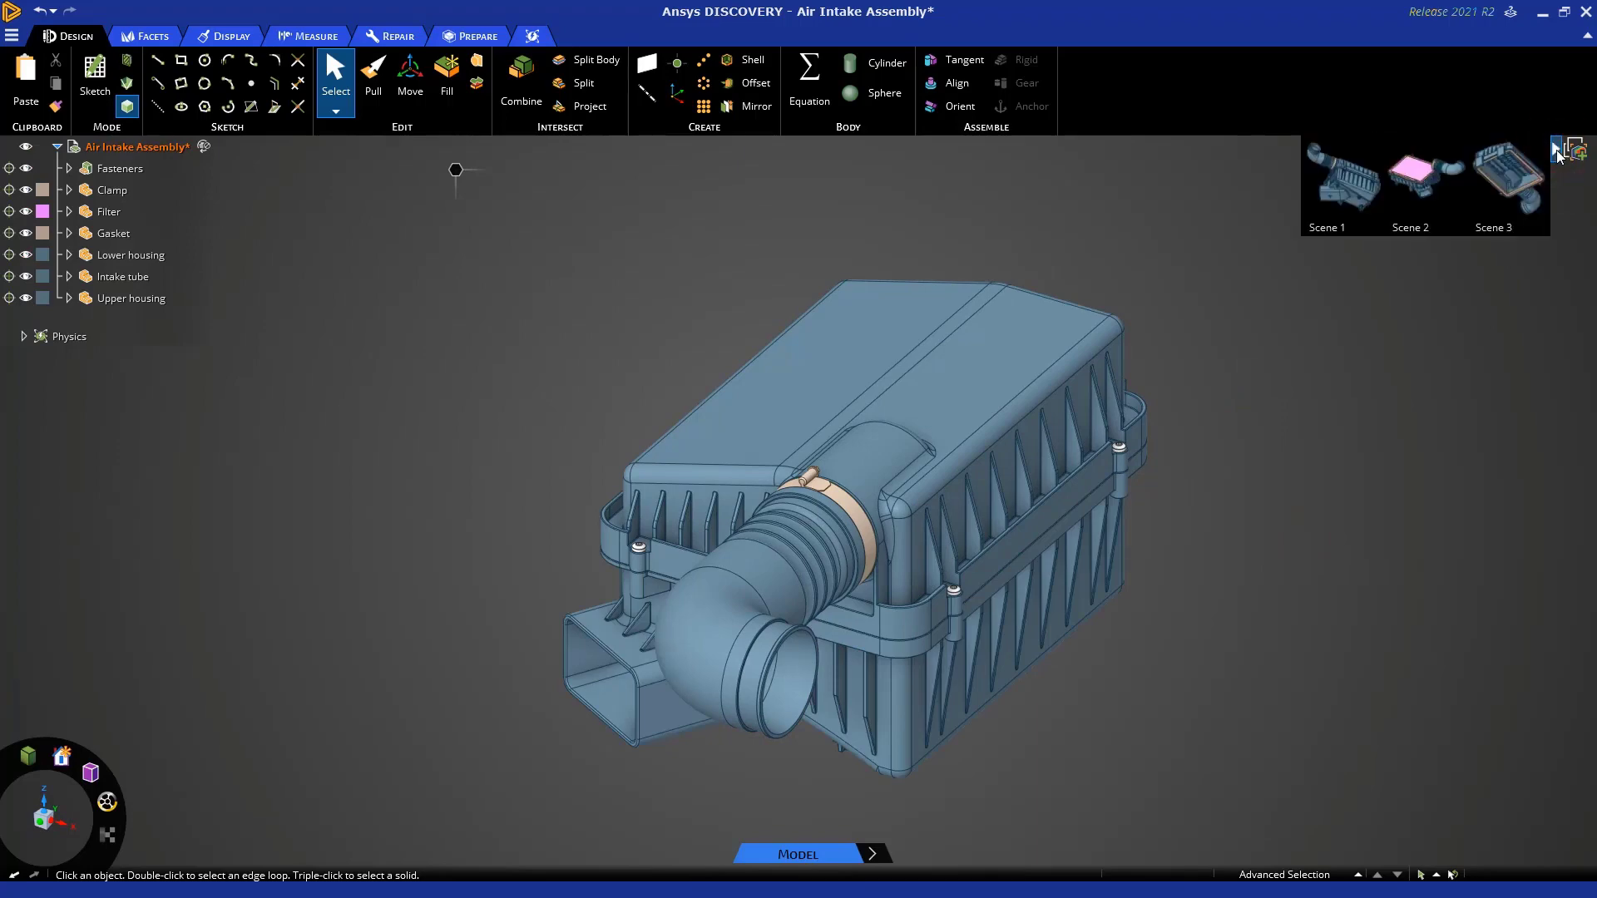
left_click(1349, 167)
left_click(1424, 180)
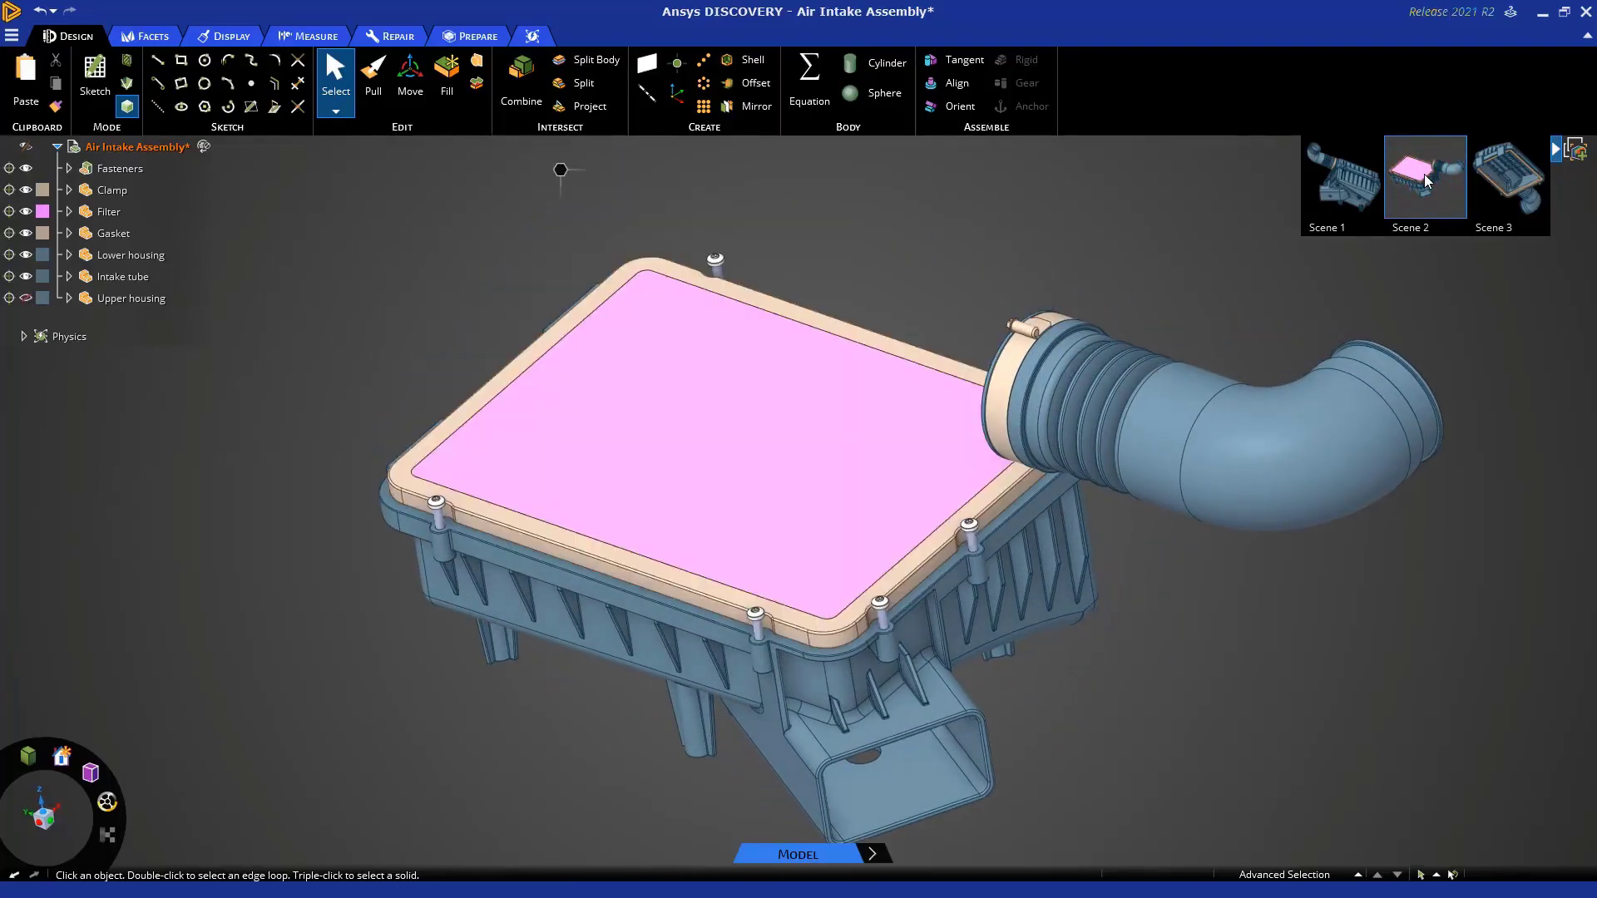
left_click(1501, 182)
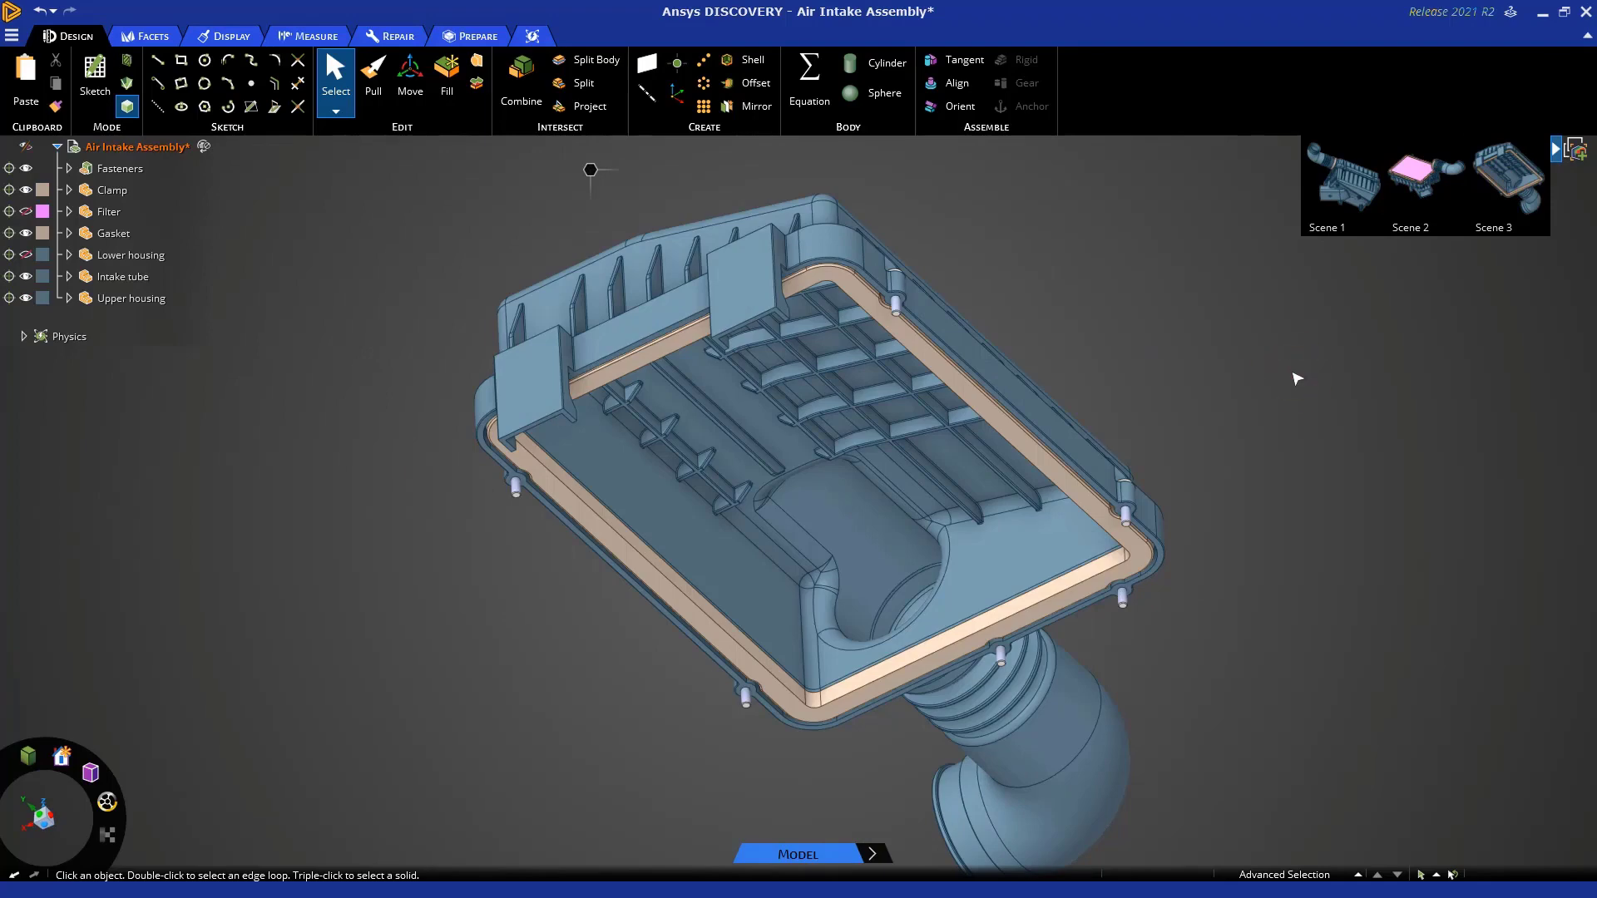
Collapse the scenes list, clear the selection, and use Show All to restore Filter and Lower housing.
left_click(1555, 152)
left_click(1328, 284)
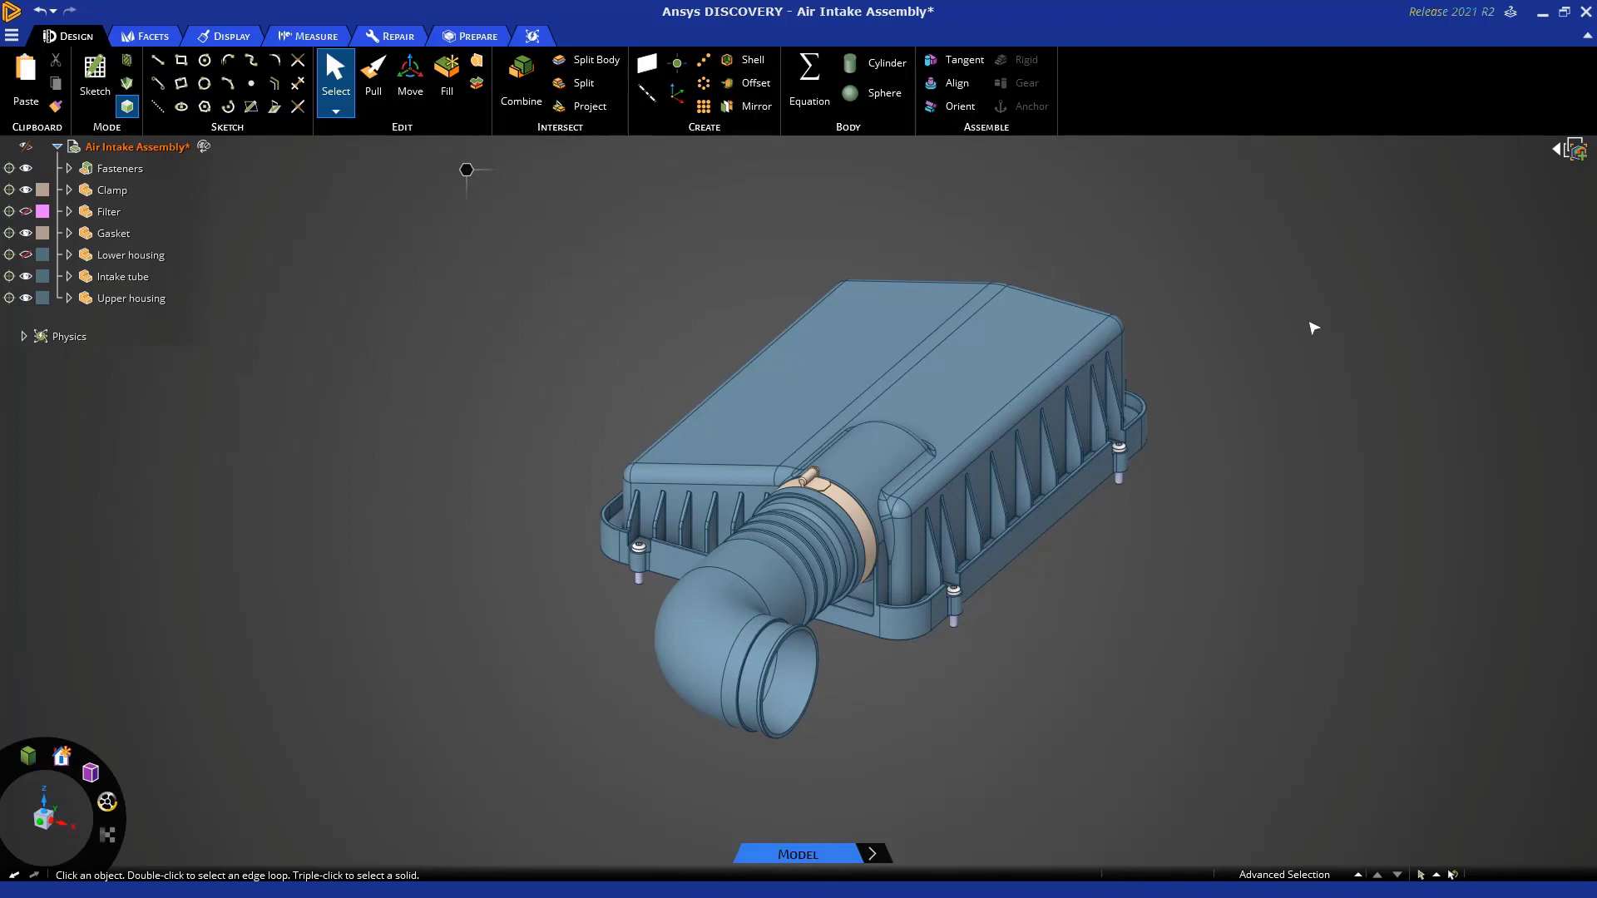
right_click(1290, 324)
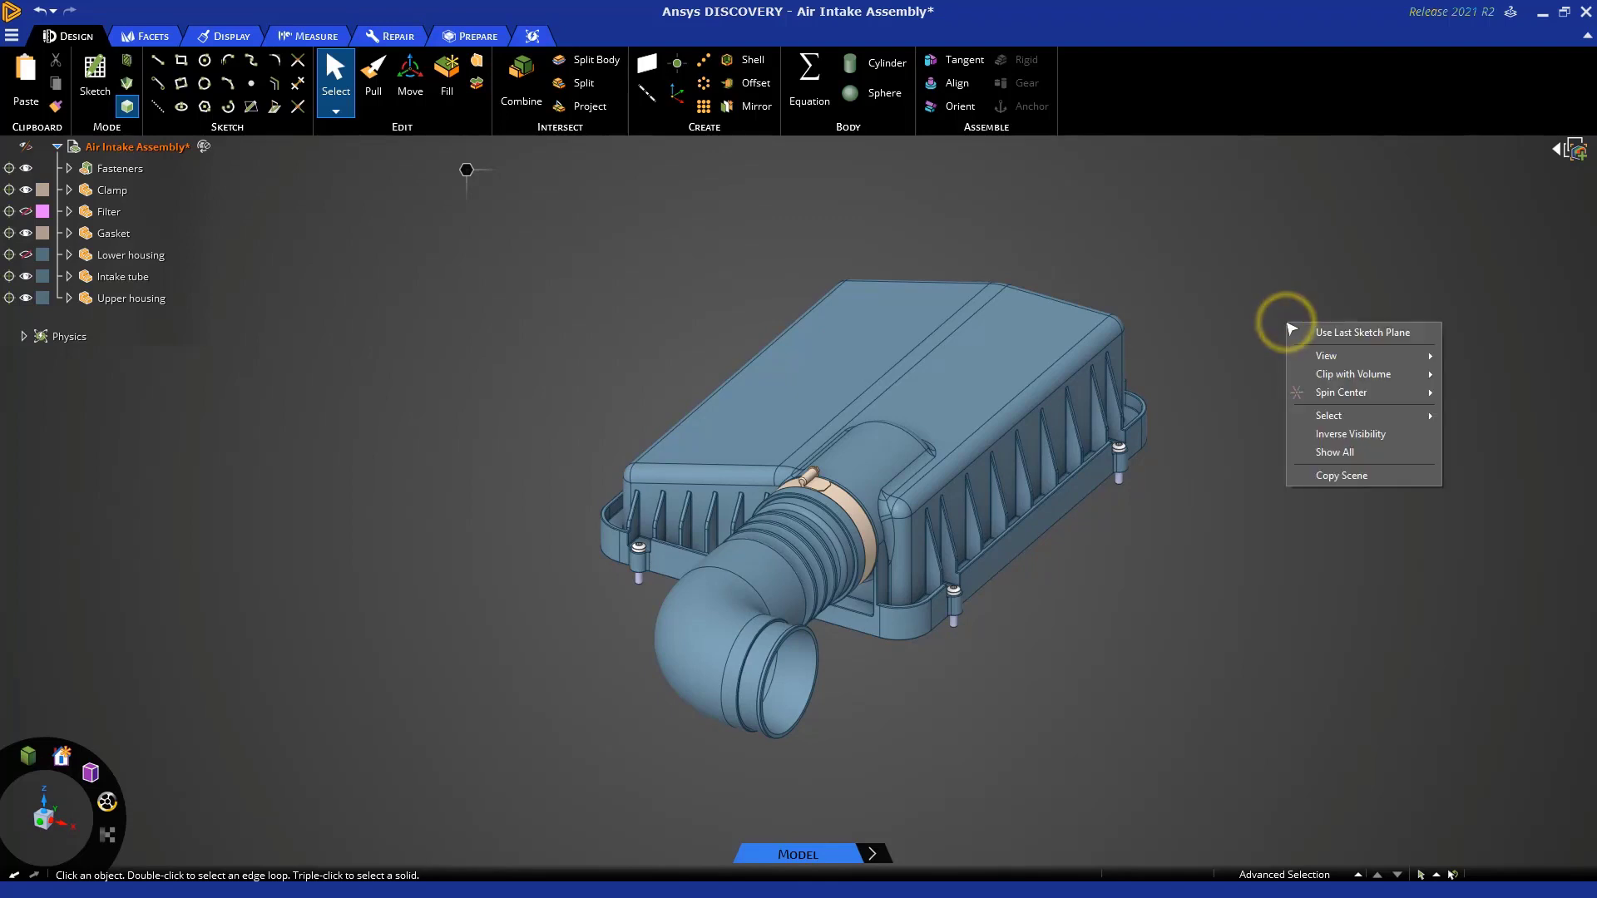
left_click(1343, 456)
left_click(1228, 608)
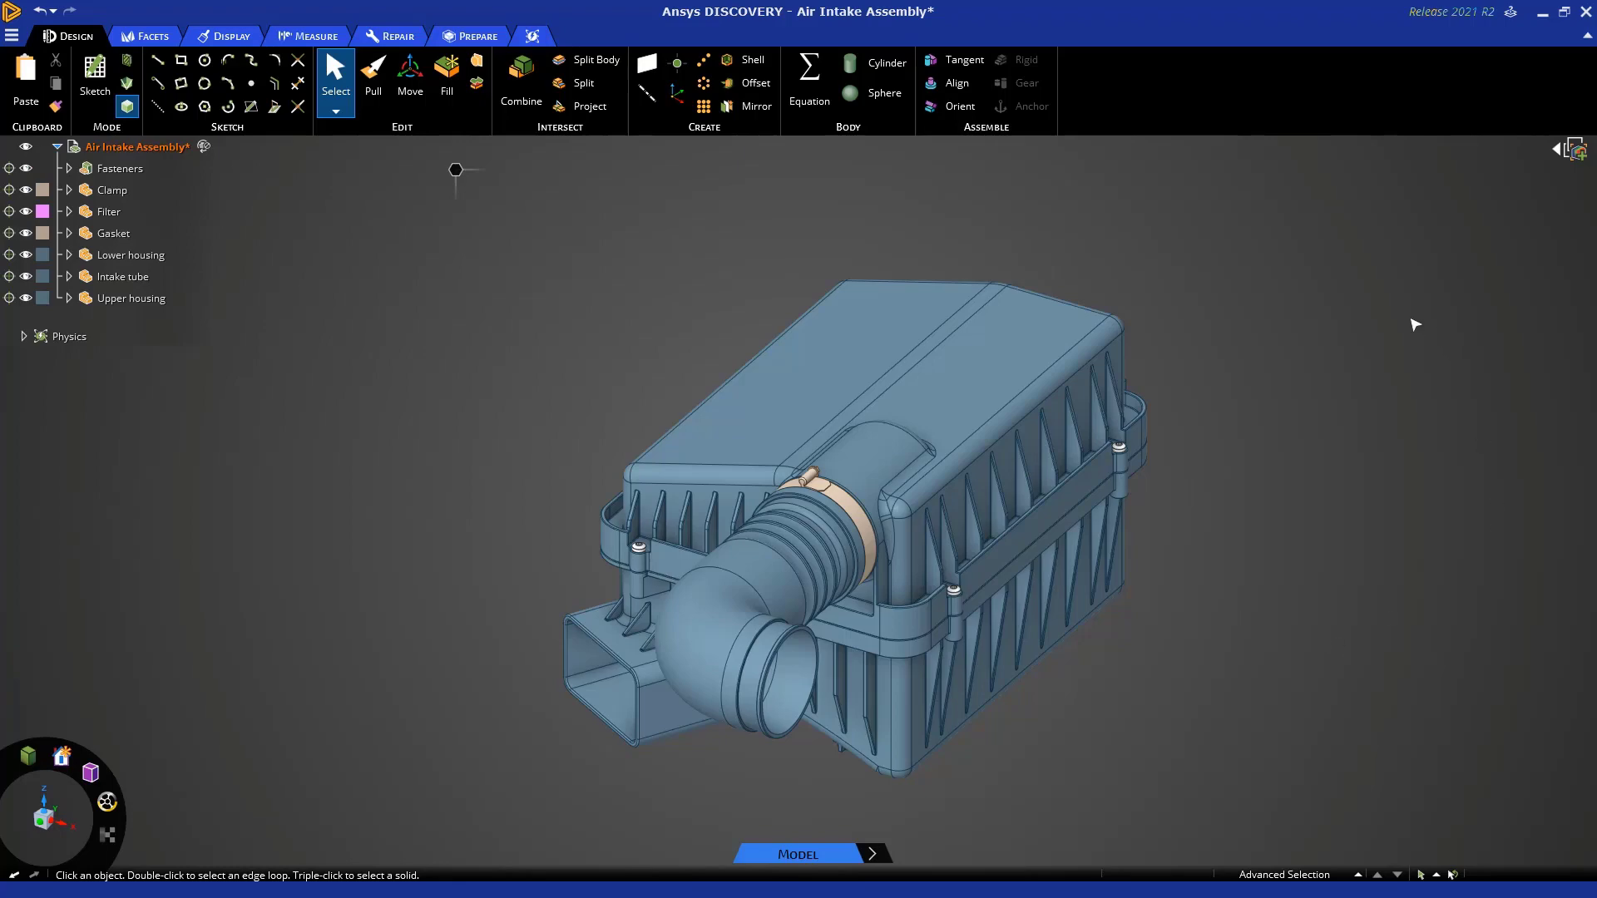
Select the 10 mm radius fillet face at the end of the upper housing's ridge.
middle_click_drag(496, 442, 585, 481)
scroll(586, 480, "up", 4)
left_click(722, 475)
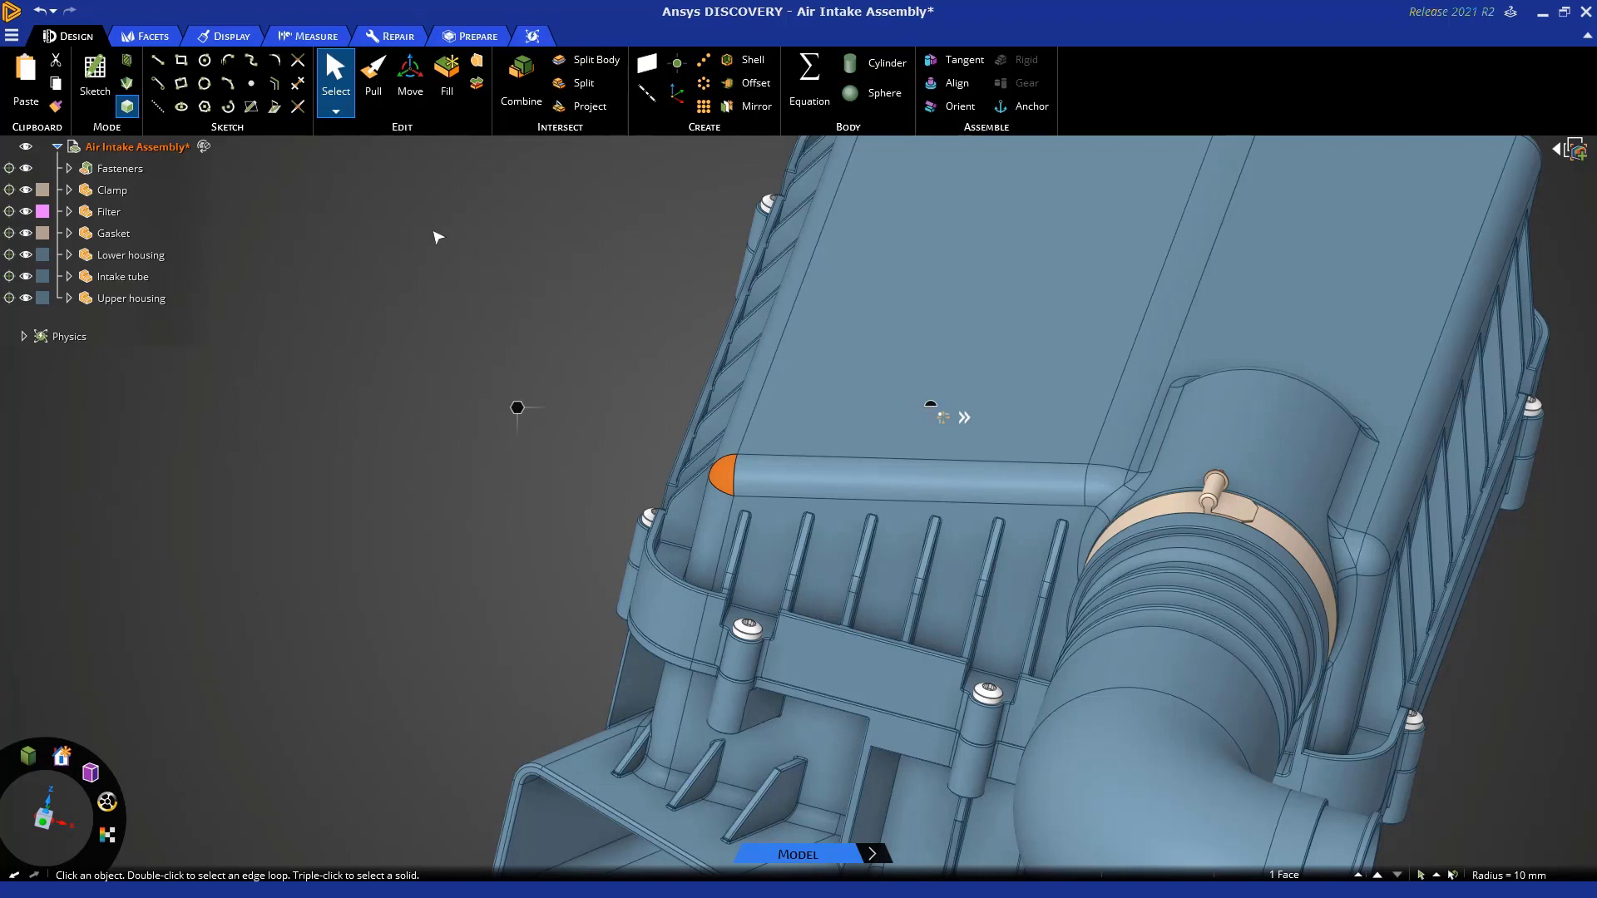
Switch from Pull to Move, browse the Facets, Display, Measure and Repair tabs, then deselect.
left_click(374, 87)
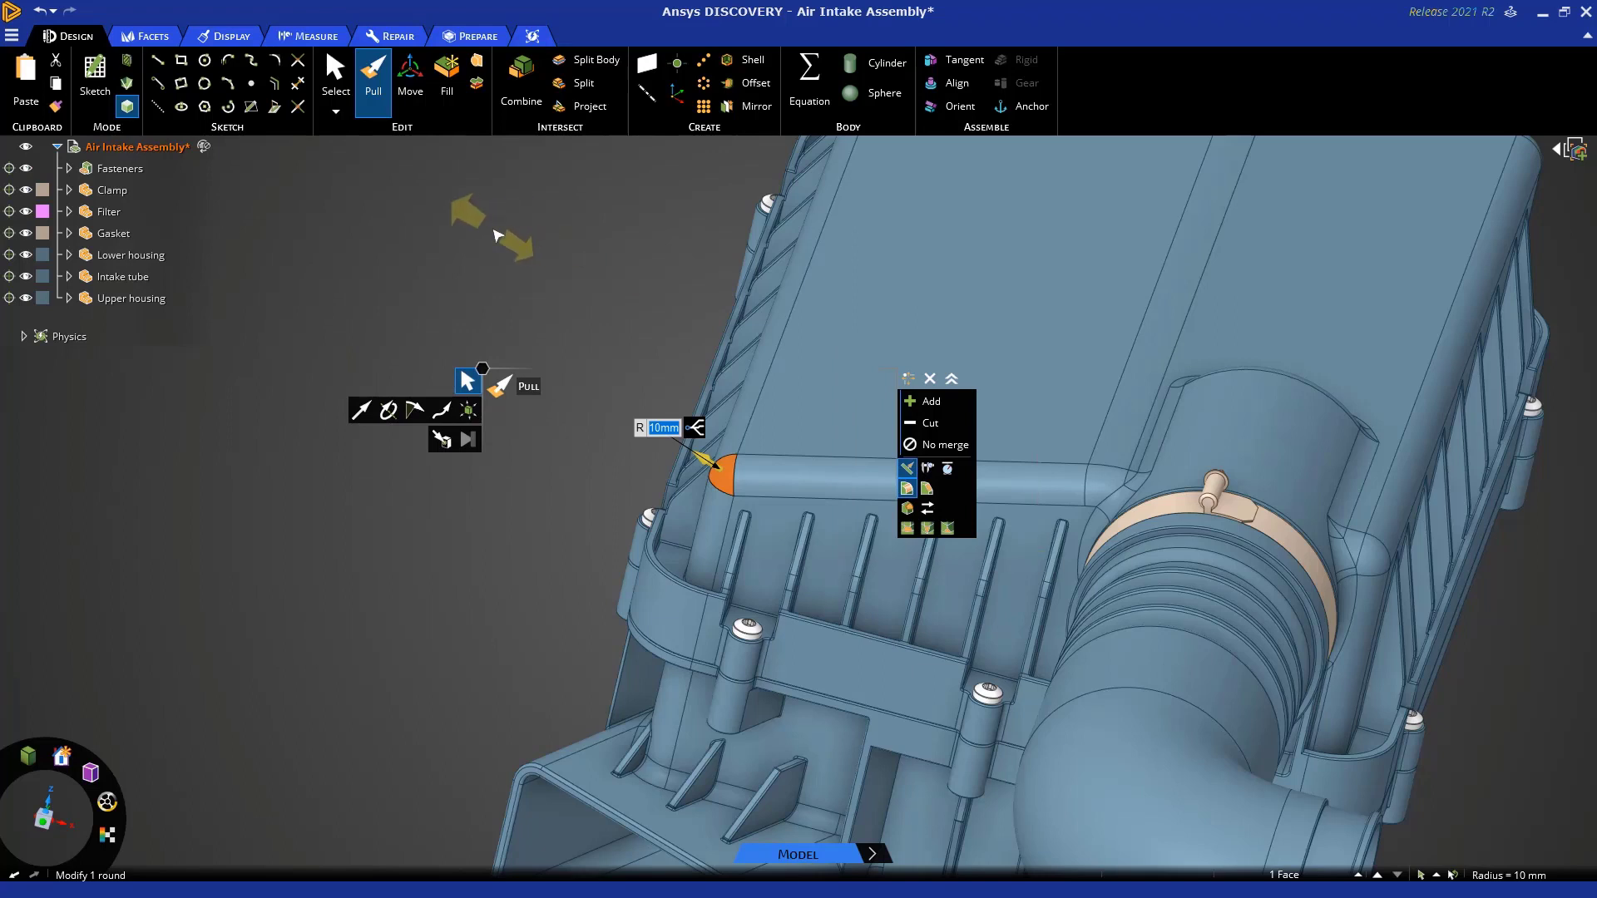
left_click(410, 71)
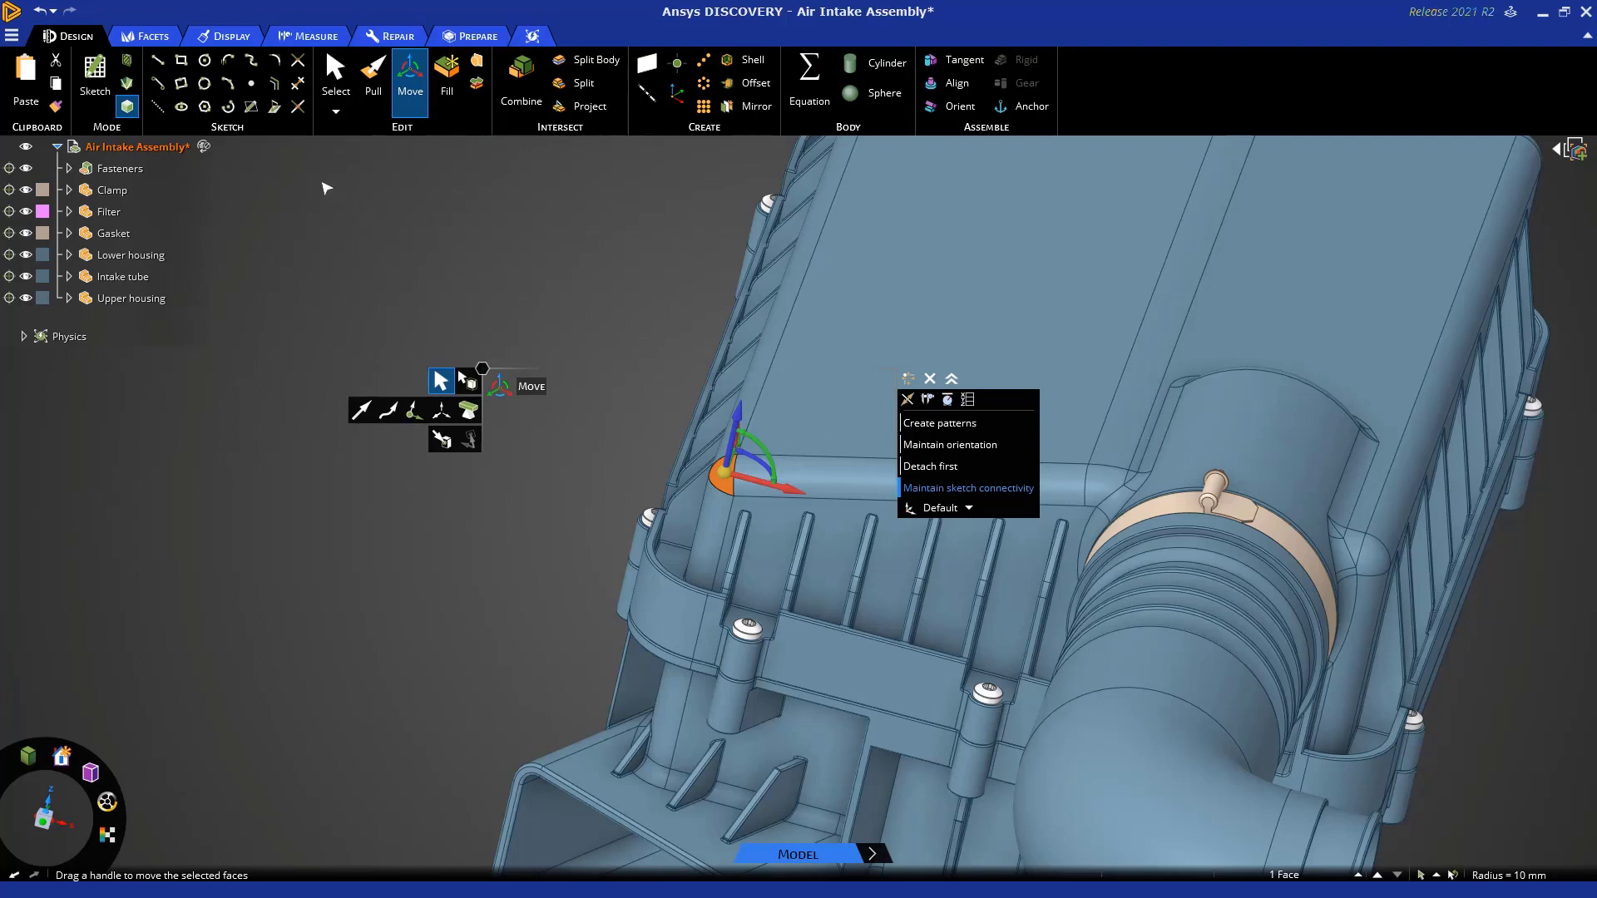
left_click(150, 36)
left_click(238, 42)
left_click(306, 36)
left_click(386, 38)
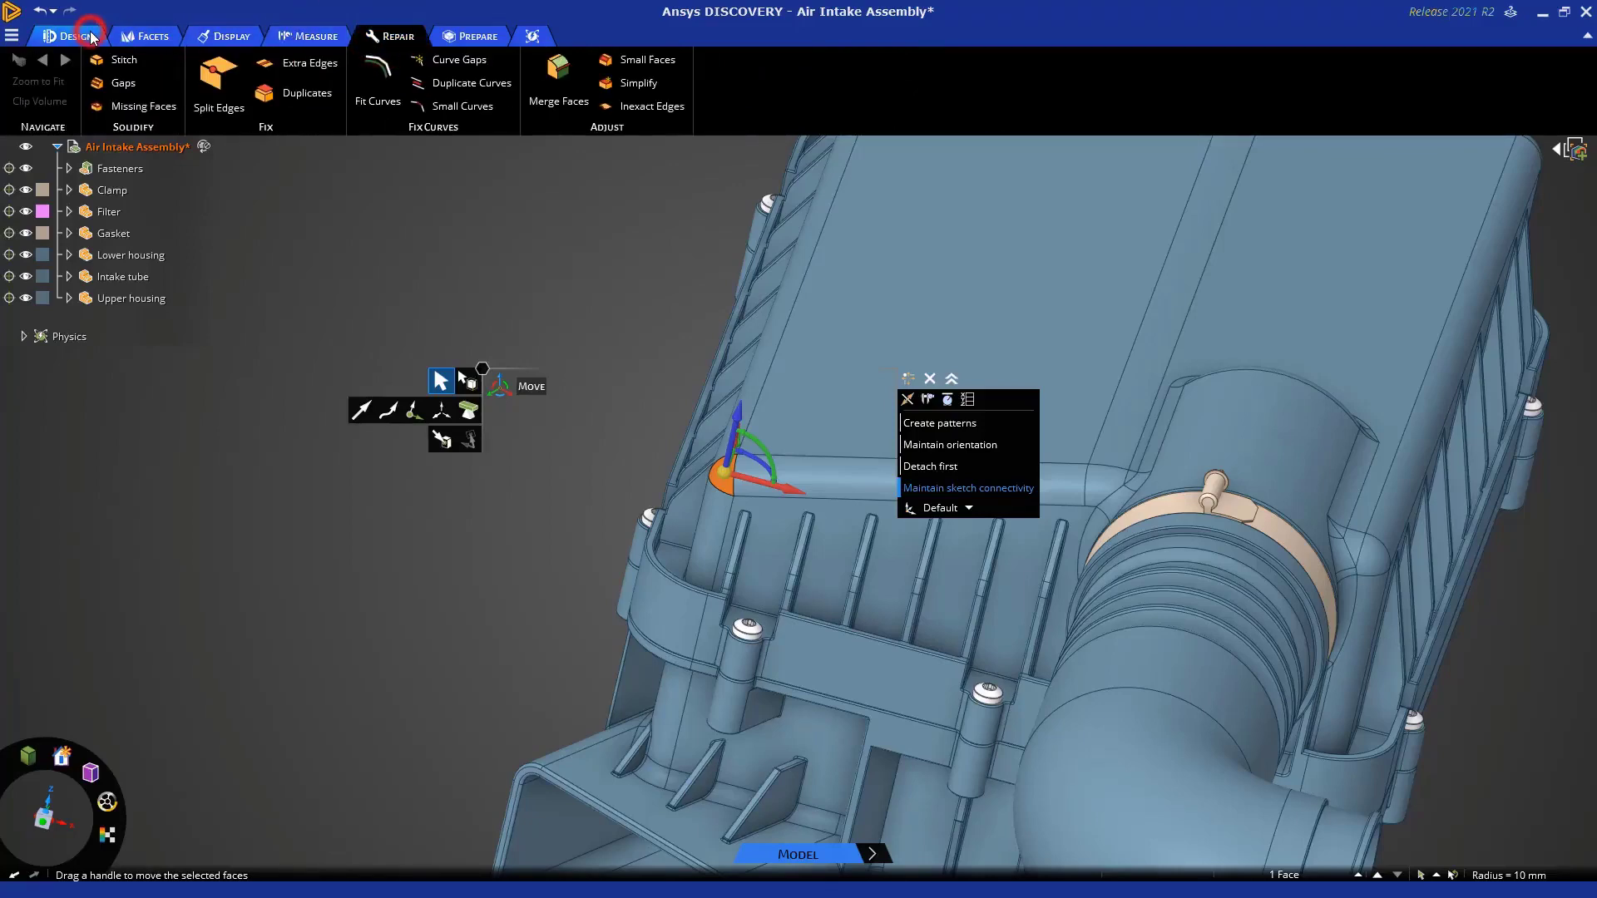
left_click(83, 36)
left_click(506, 263)
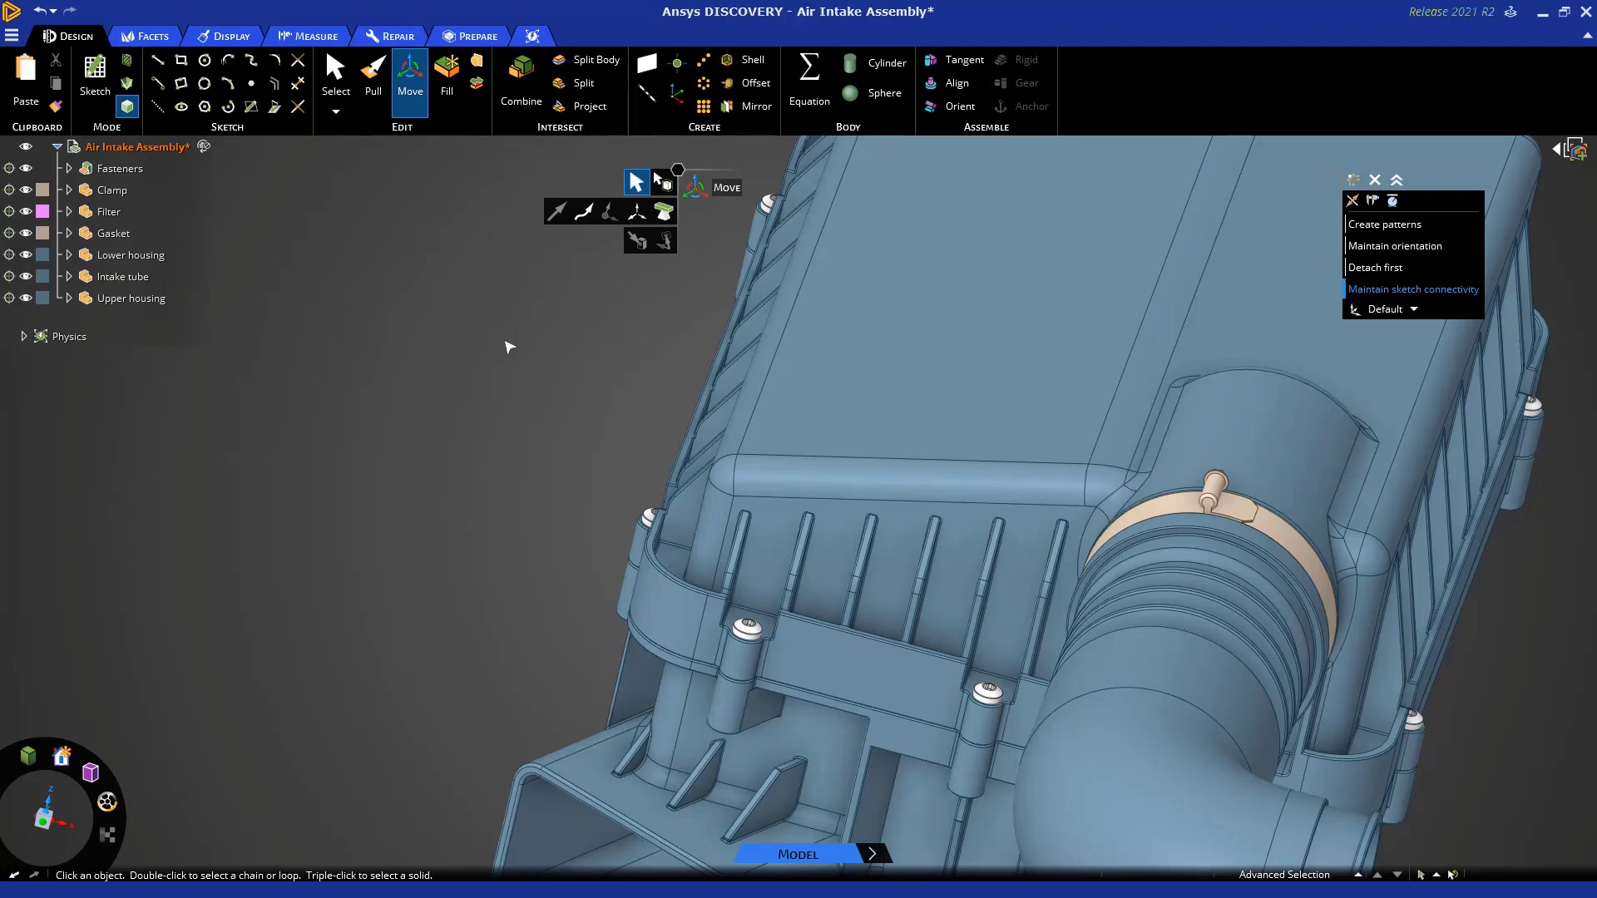
Cancel the move, reselect the 10 mm rounded face, and start Pull on it with P.
key("Escape")
key("Escape")
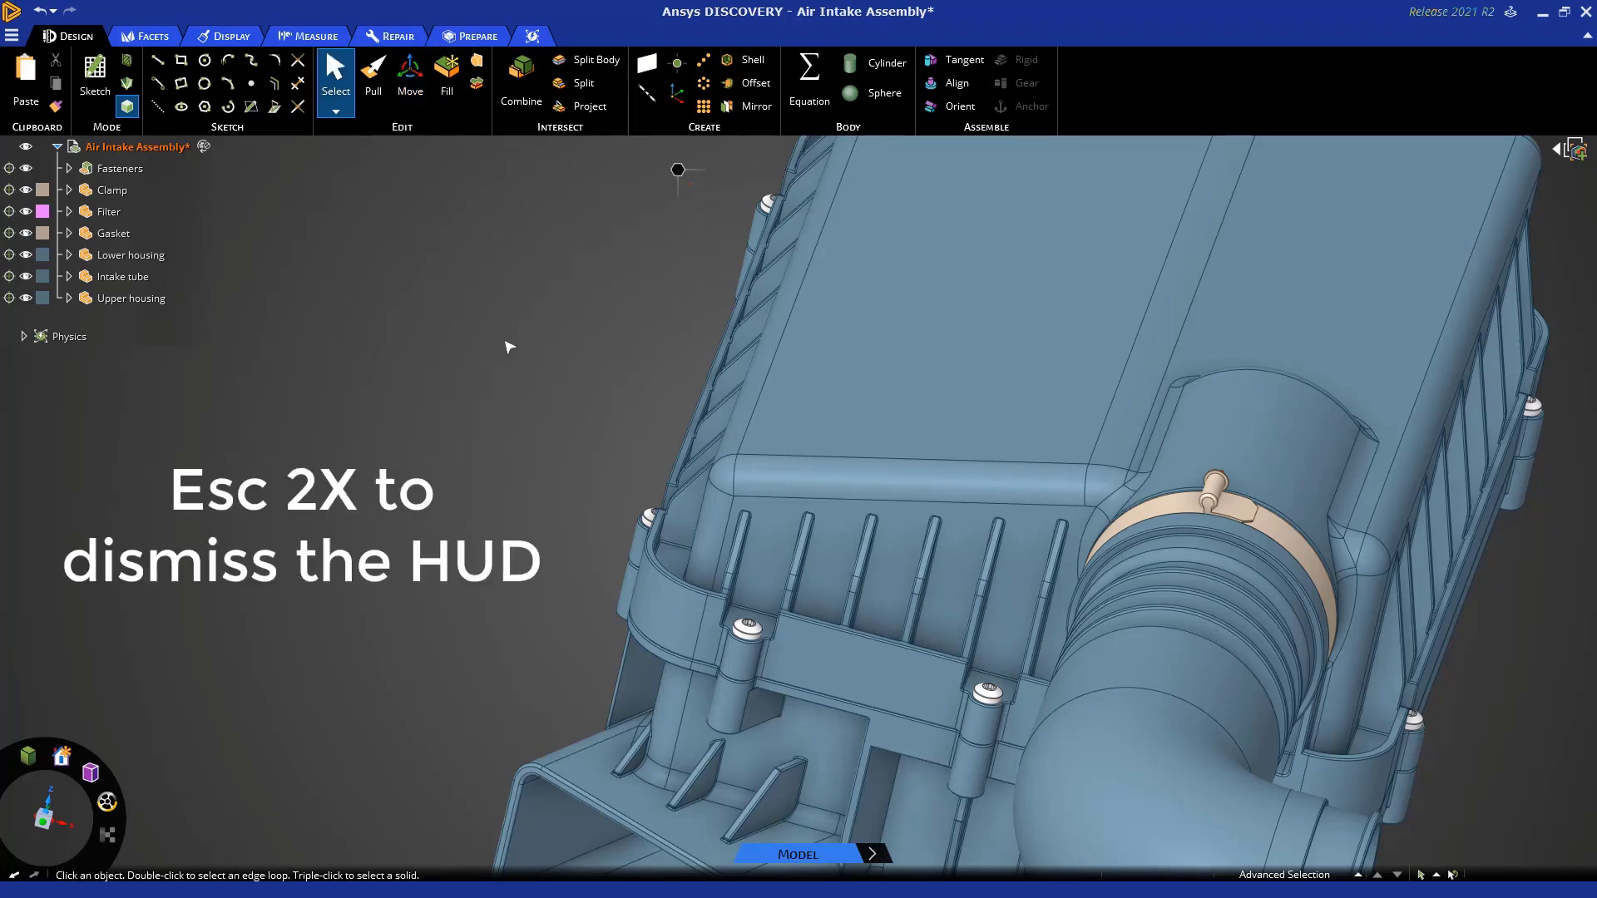
middle_click_drag(510, 346, 527, 344)
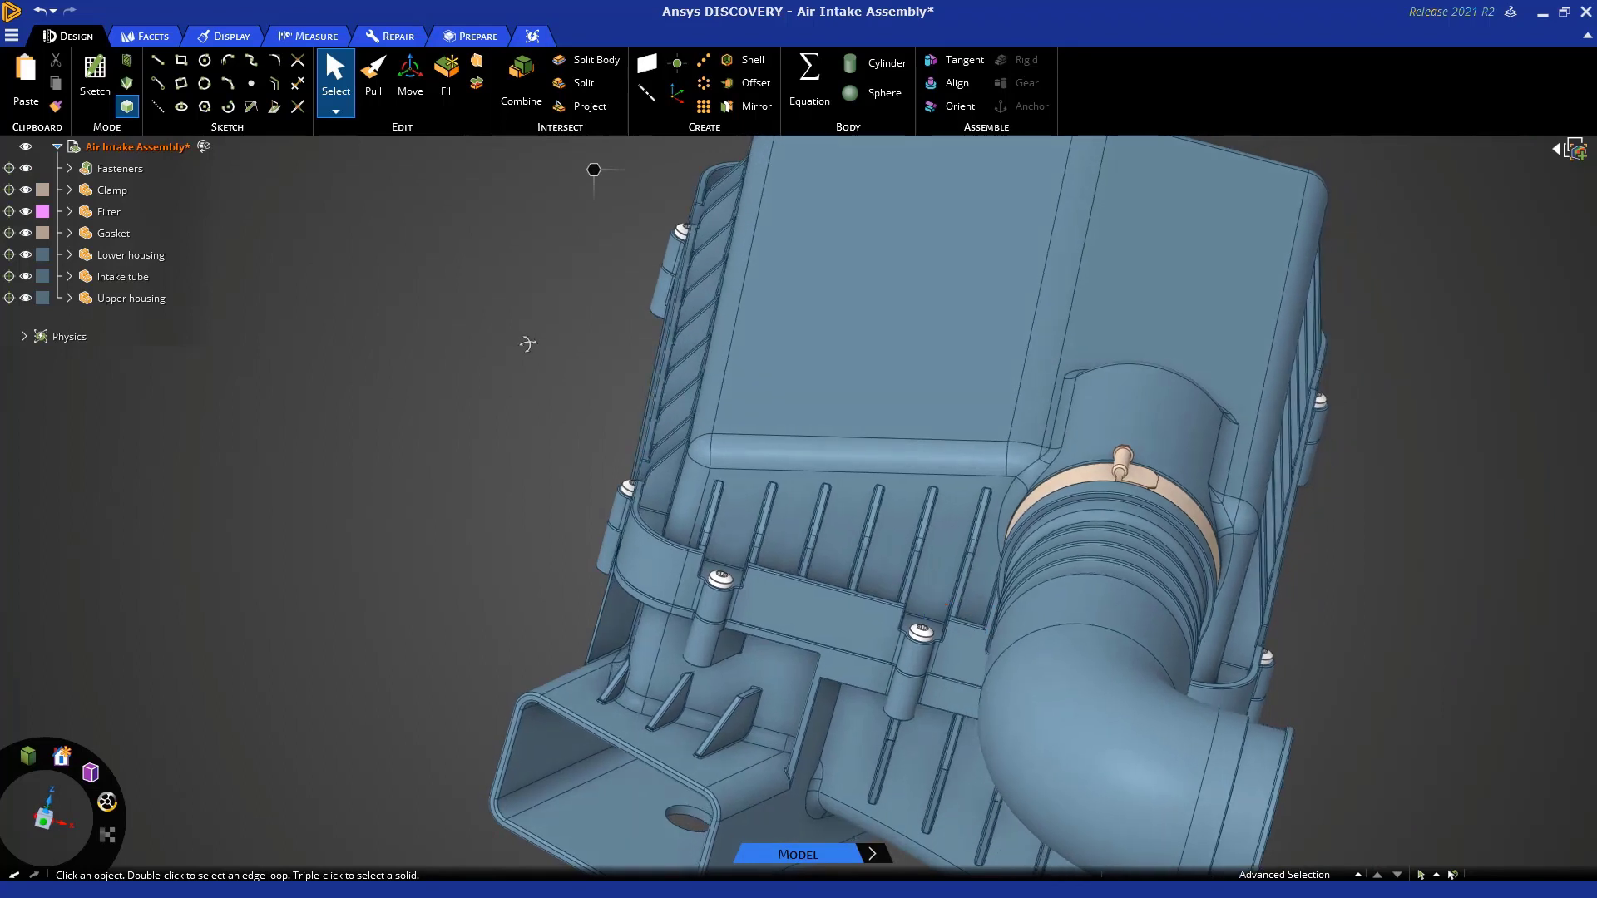
left_click(699, 450)
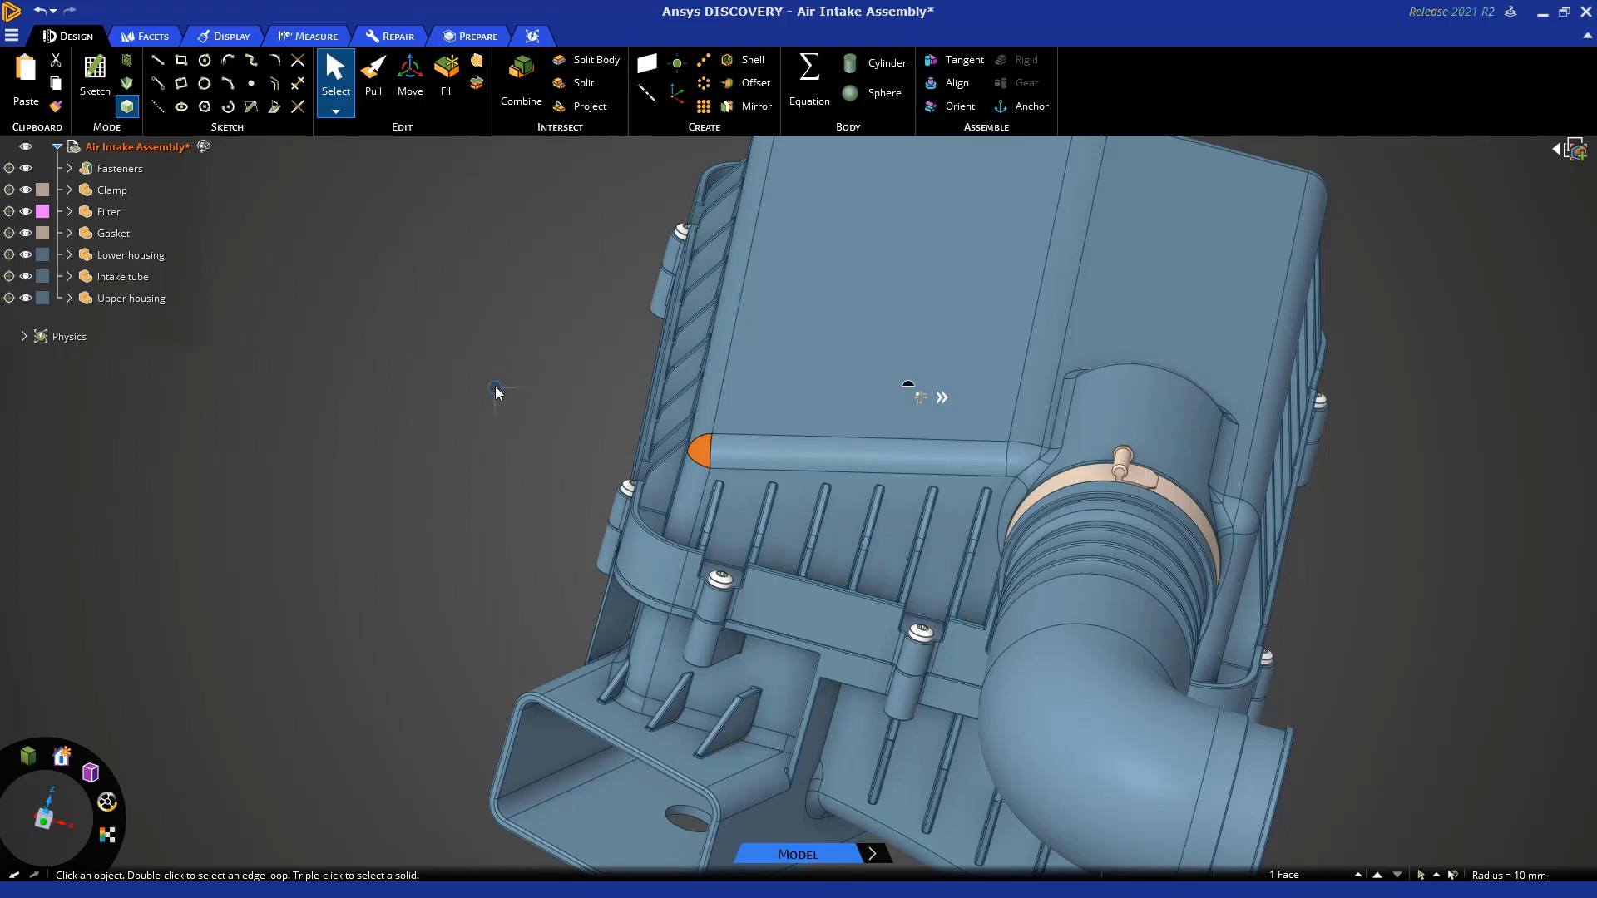
right_click(497, 389)
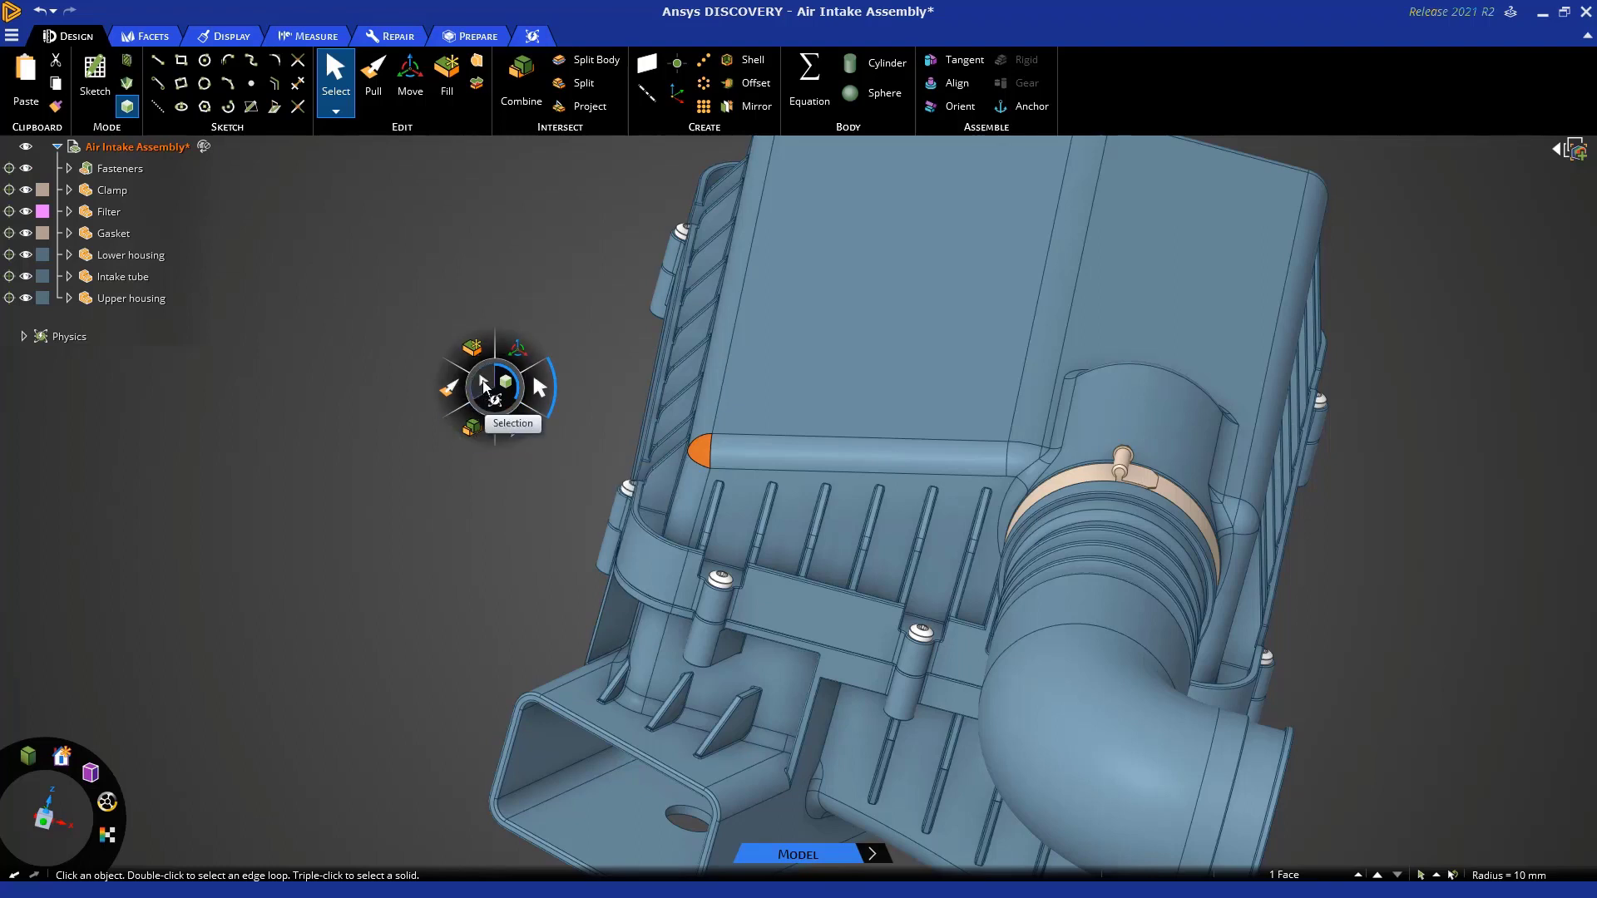
mouse_move(487, 387)
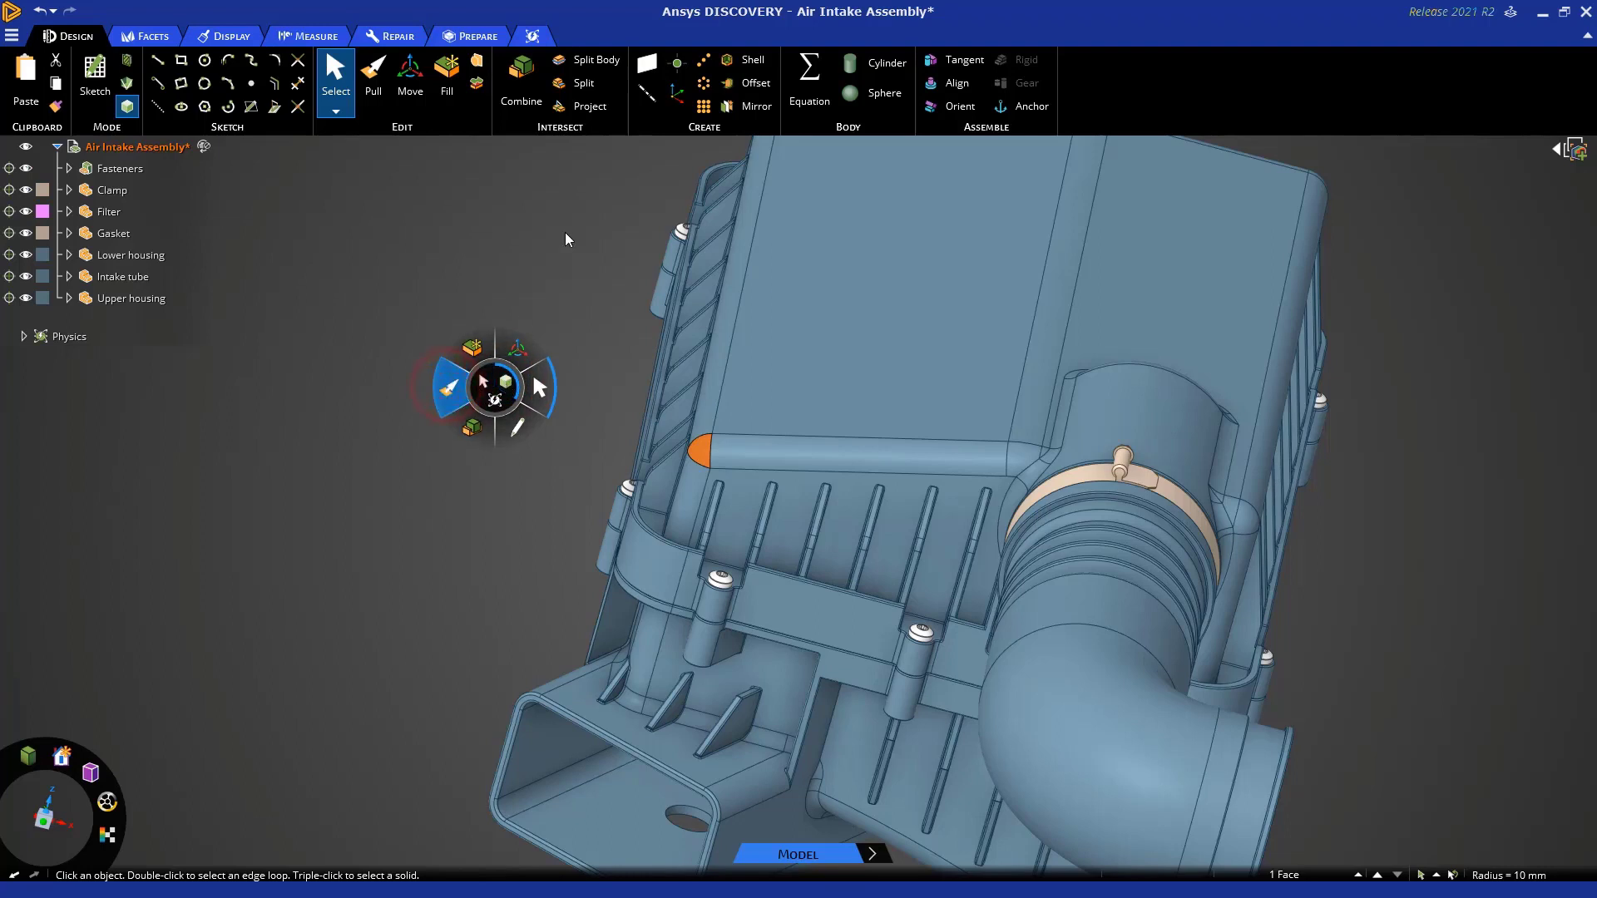
key("p")
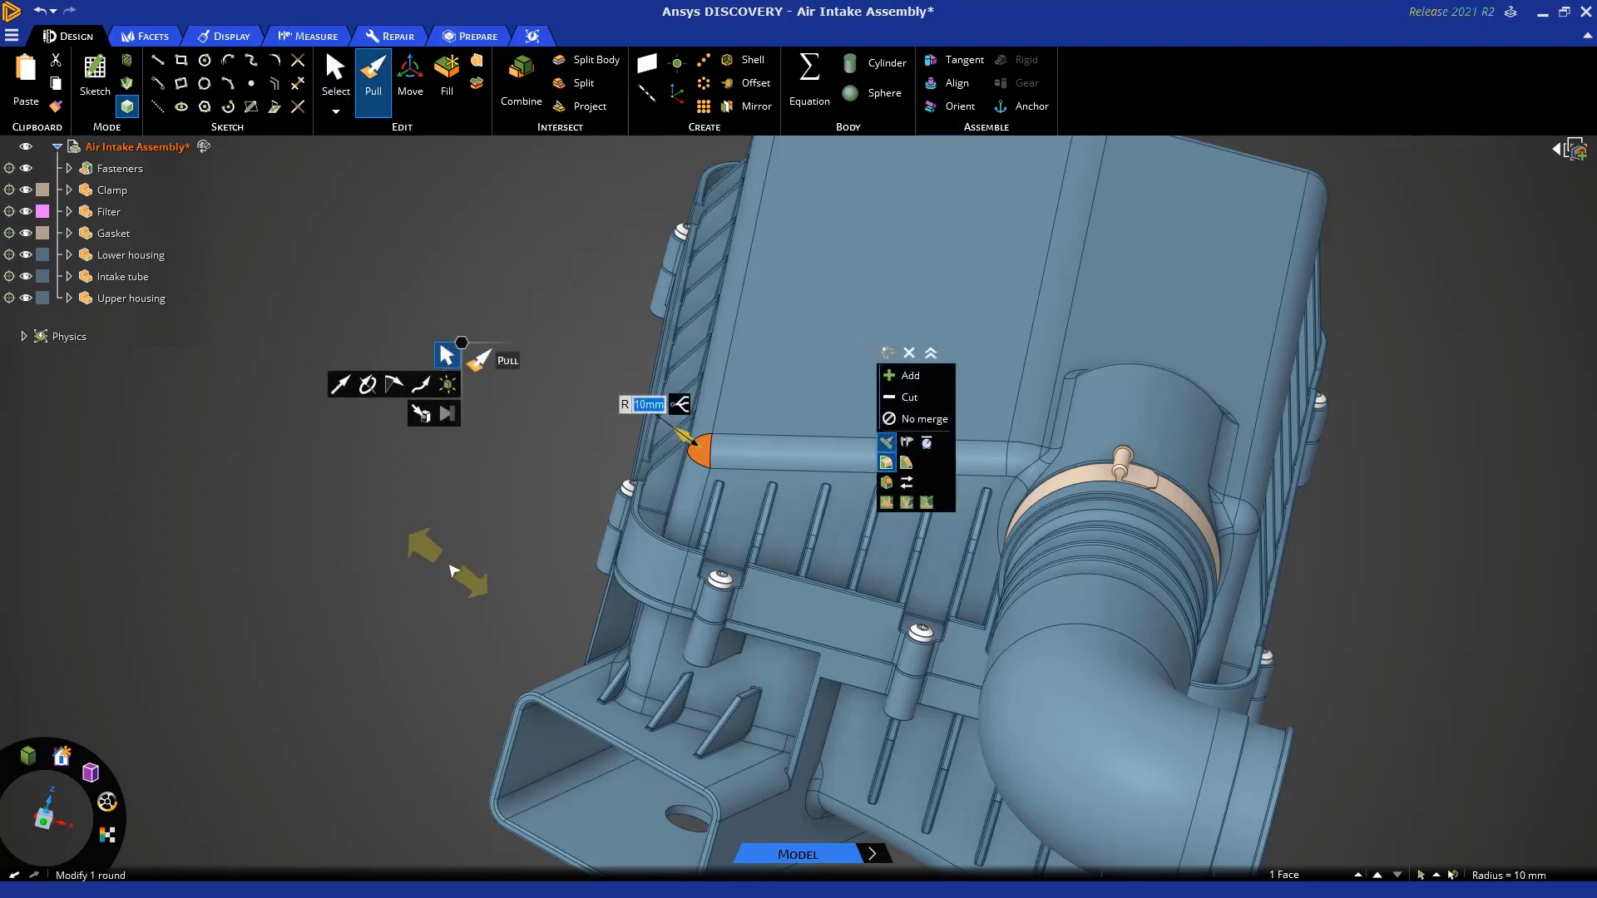
Drag the Pull options panel away from the rounded face, then place it back beside the face.
middle_click_drag(445, 594, 502, 549, "shift")
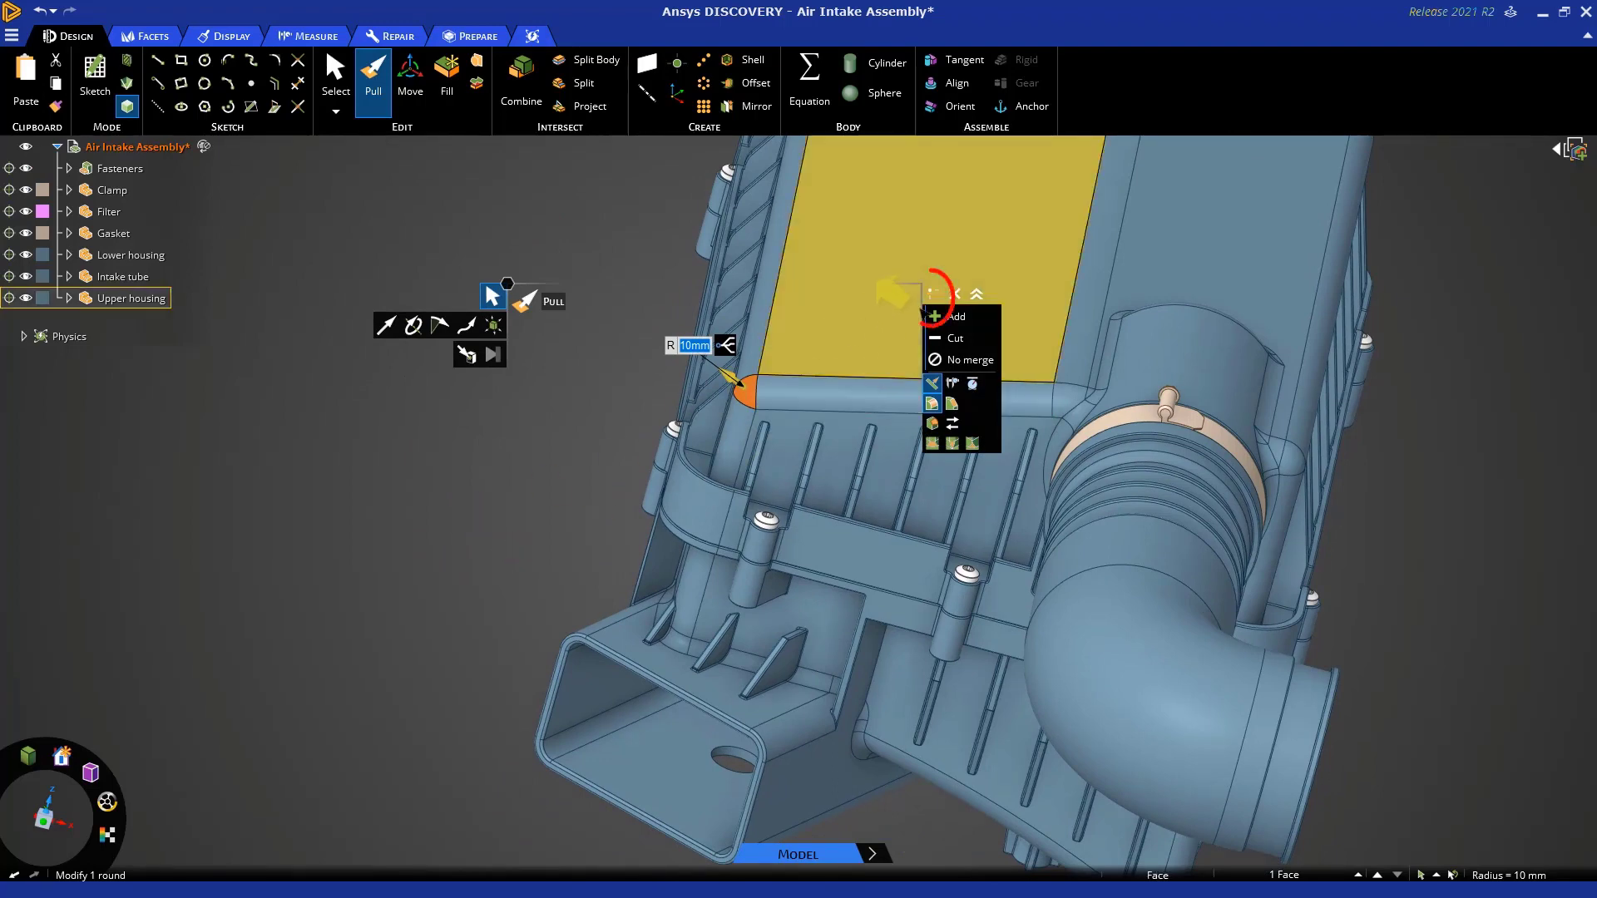
left_click(934, 294)
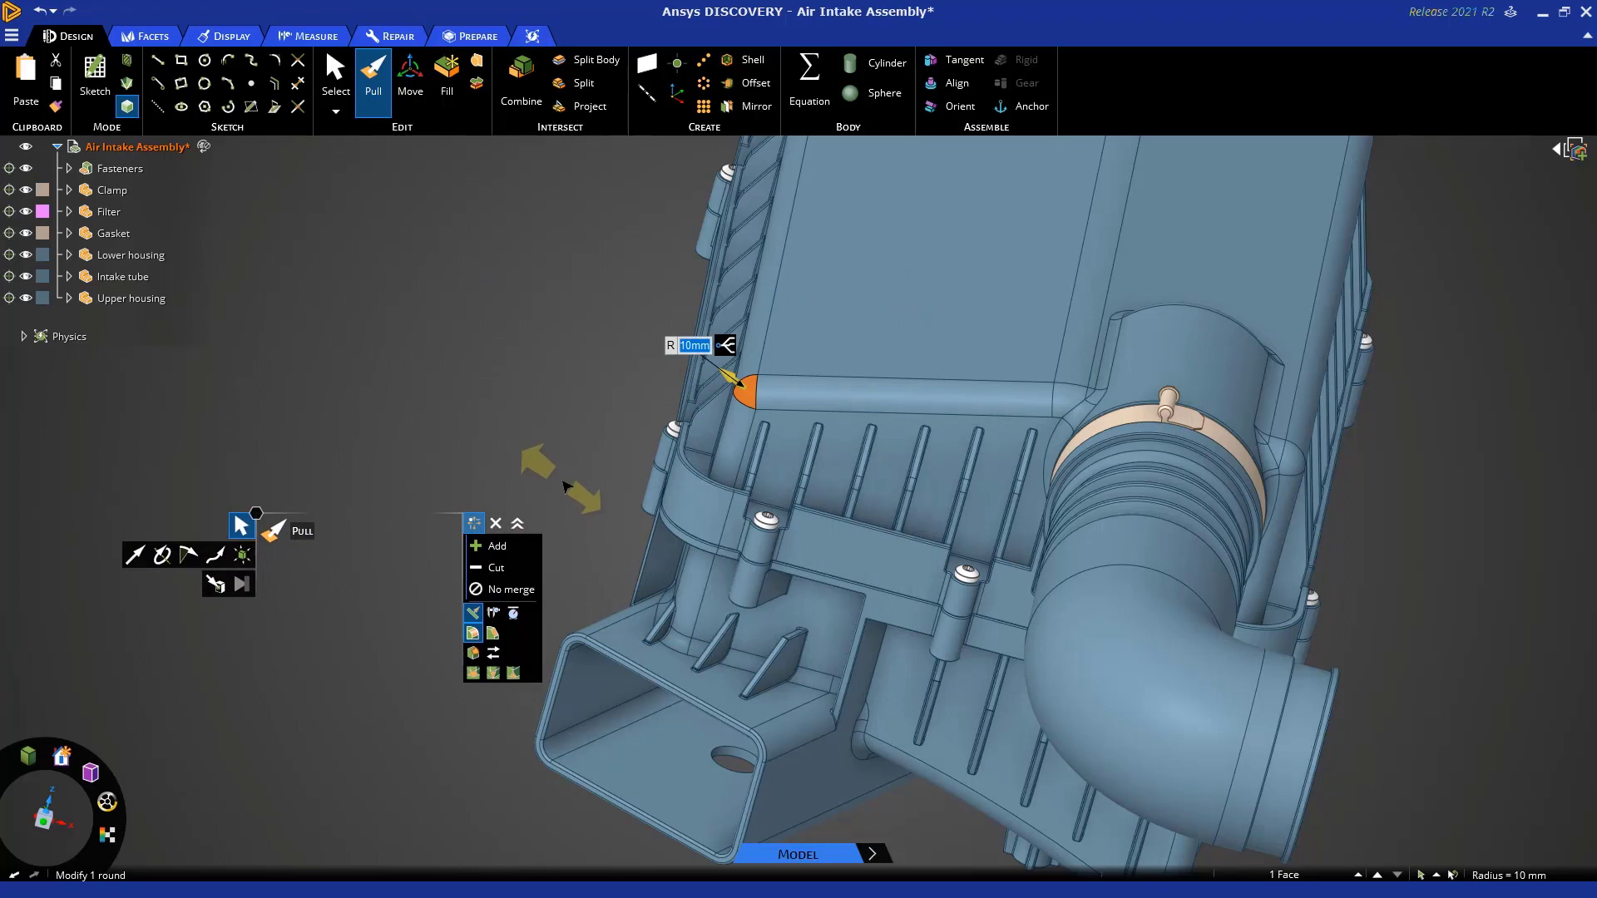
left_click(475, 527)
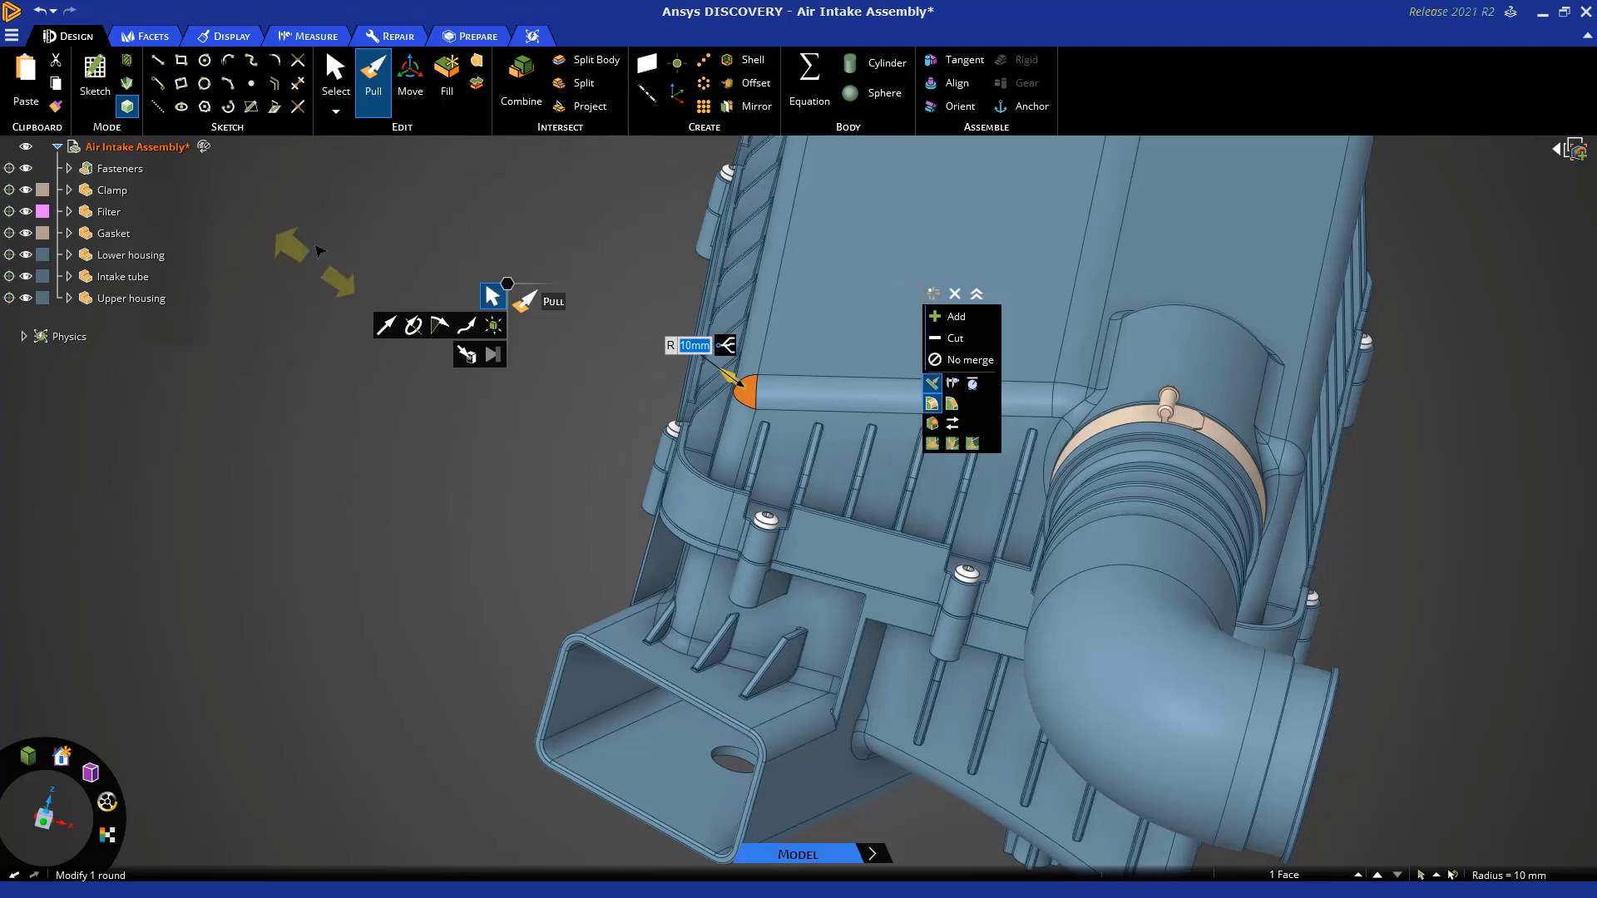
left_click(12, 35)
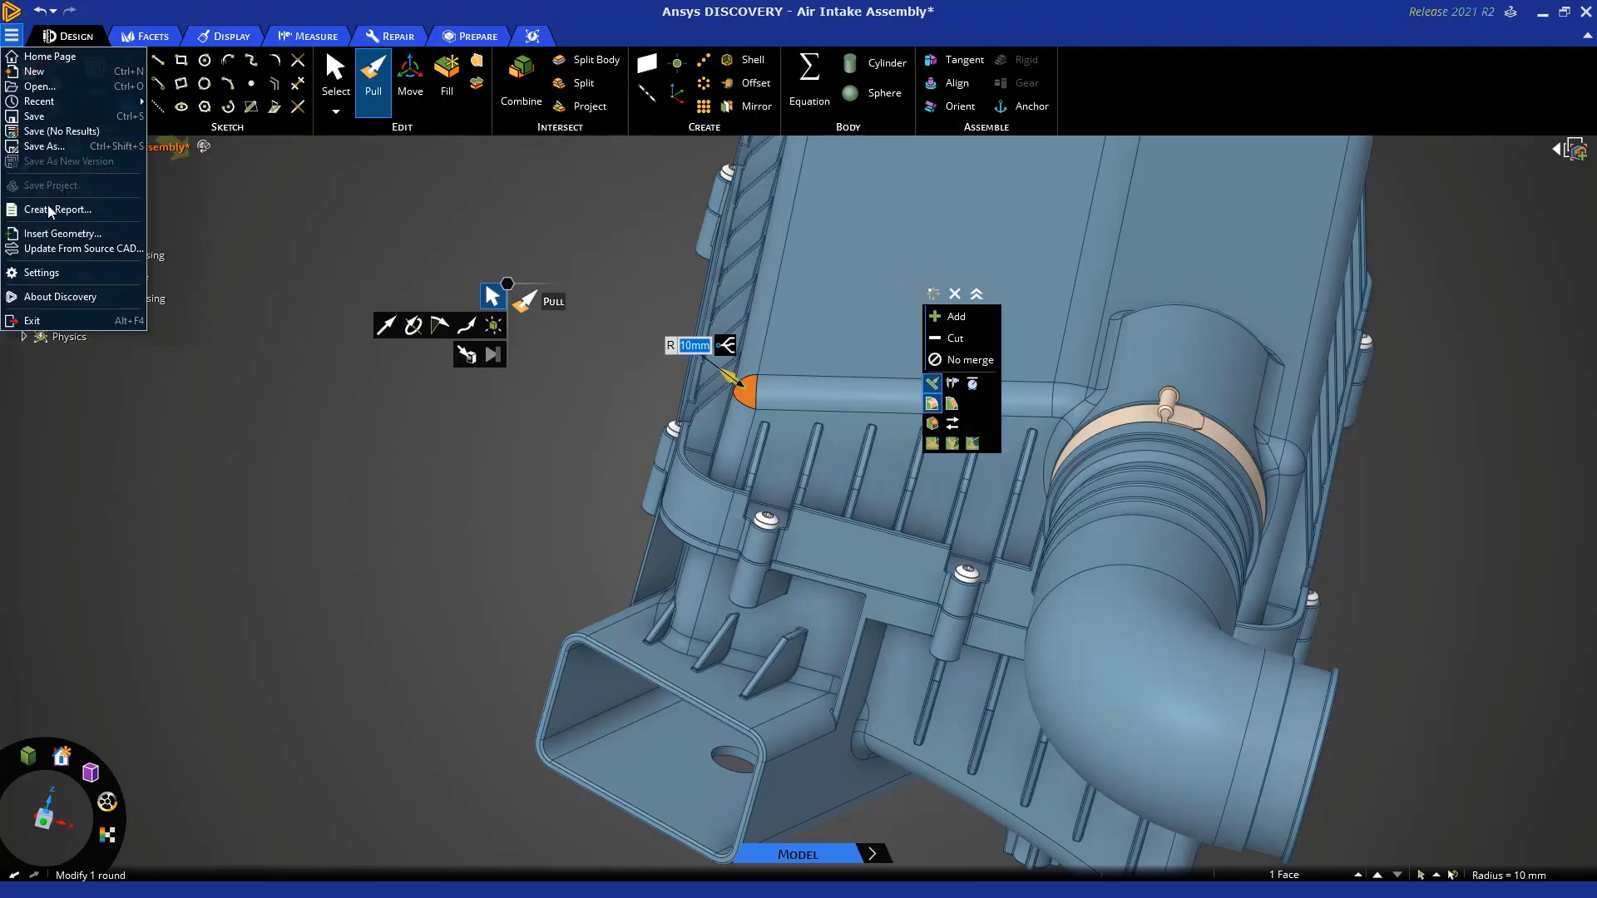
left_click(54, 269)
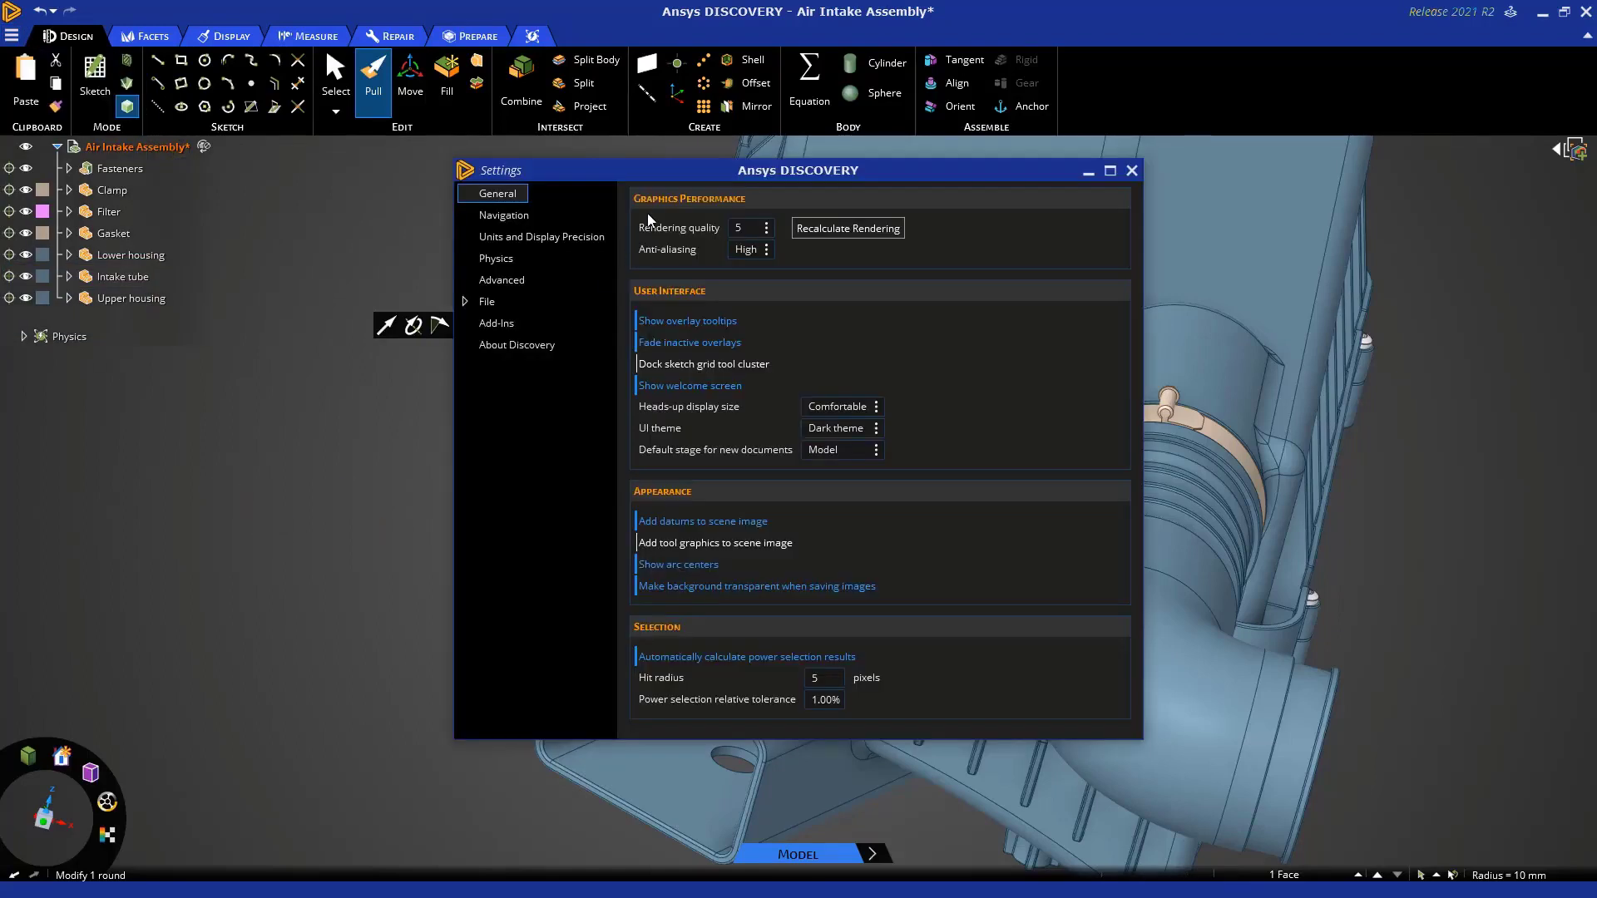
left_click_drag(661, 172, 715, 526)
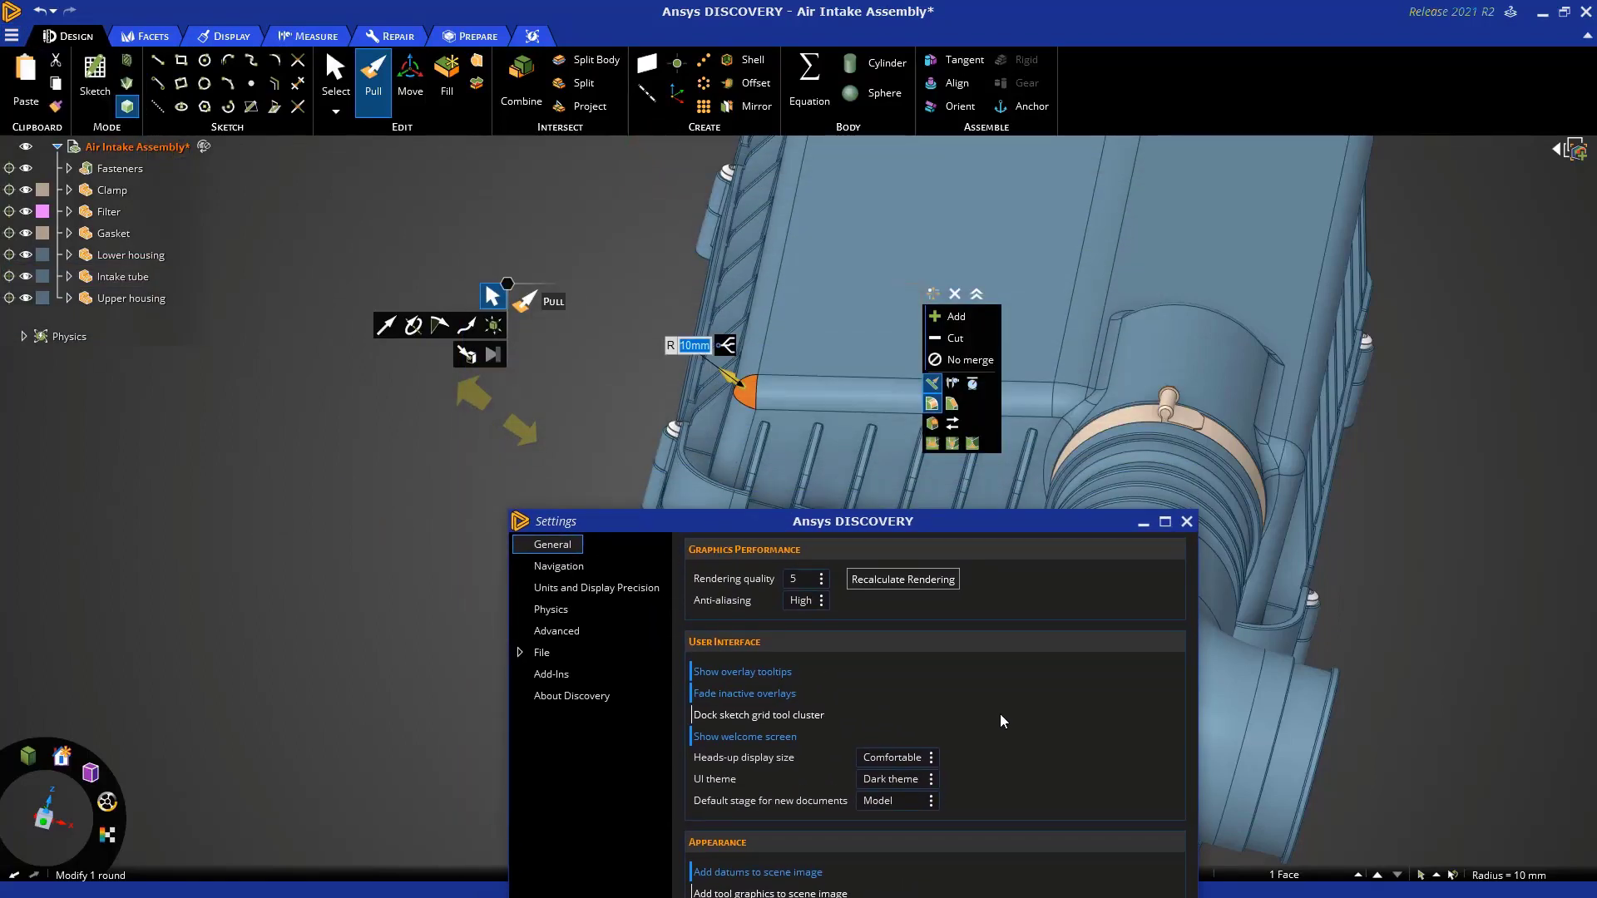
left_click(931, 758)
left_click(906, 740)
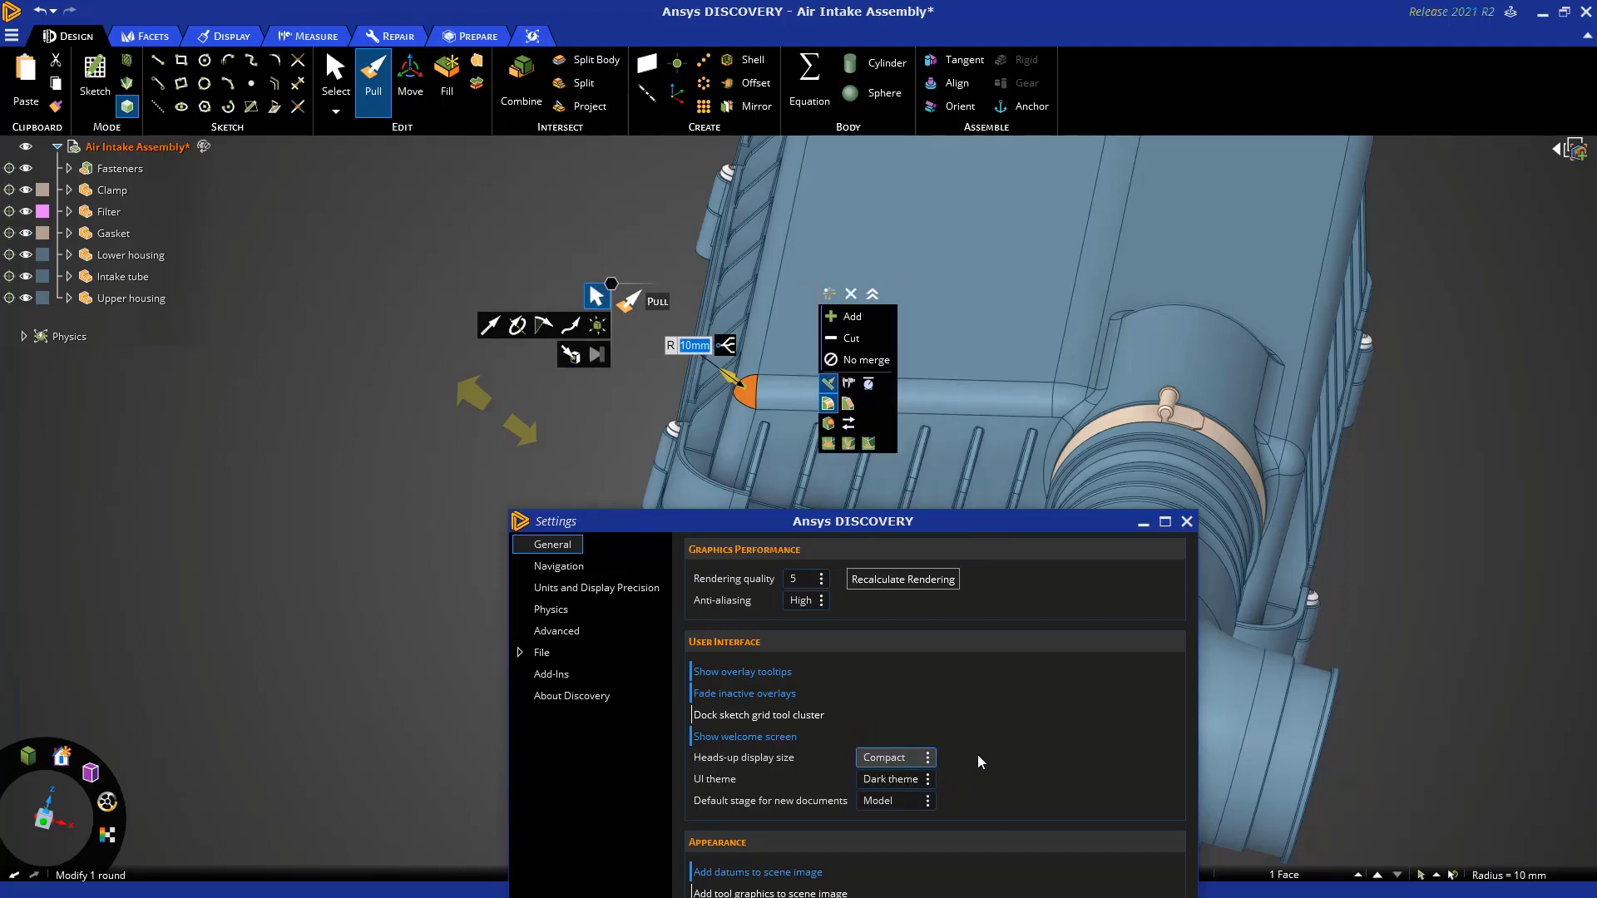
left_click(927, 757)
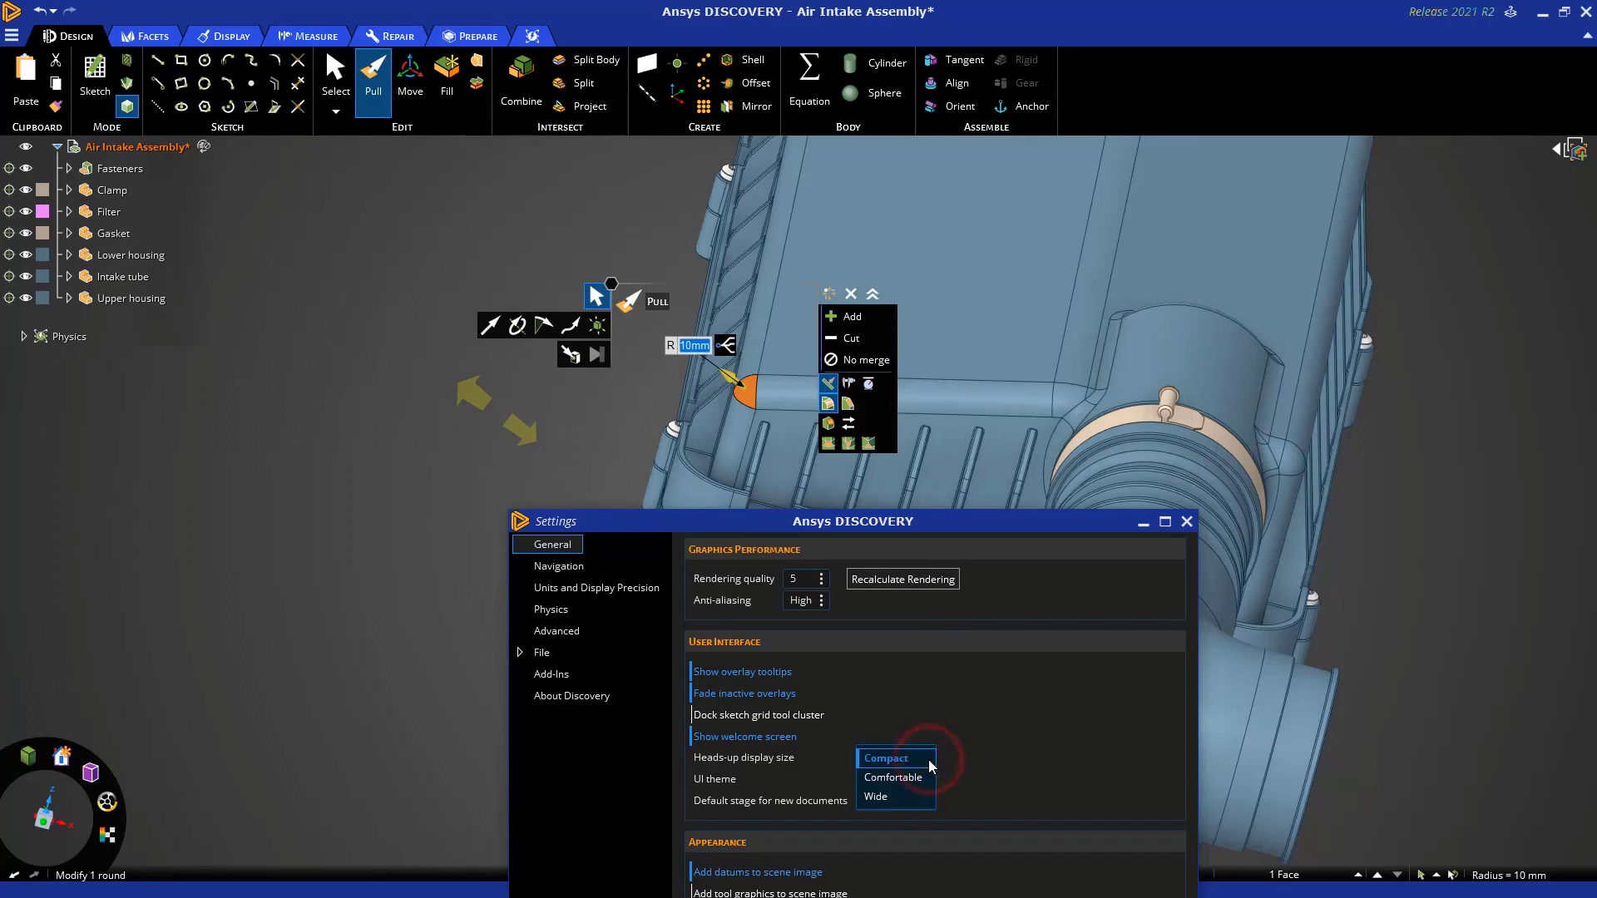
left_click(900, 795)
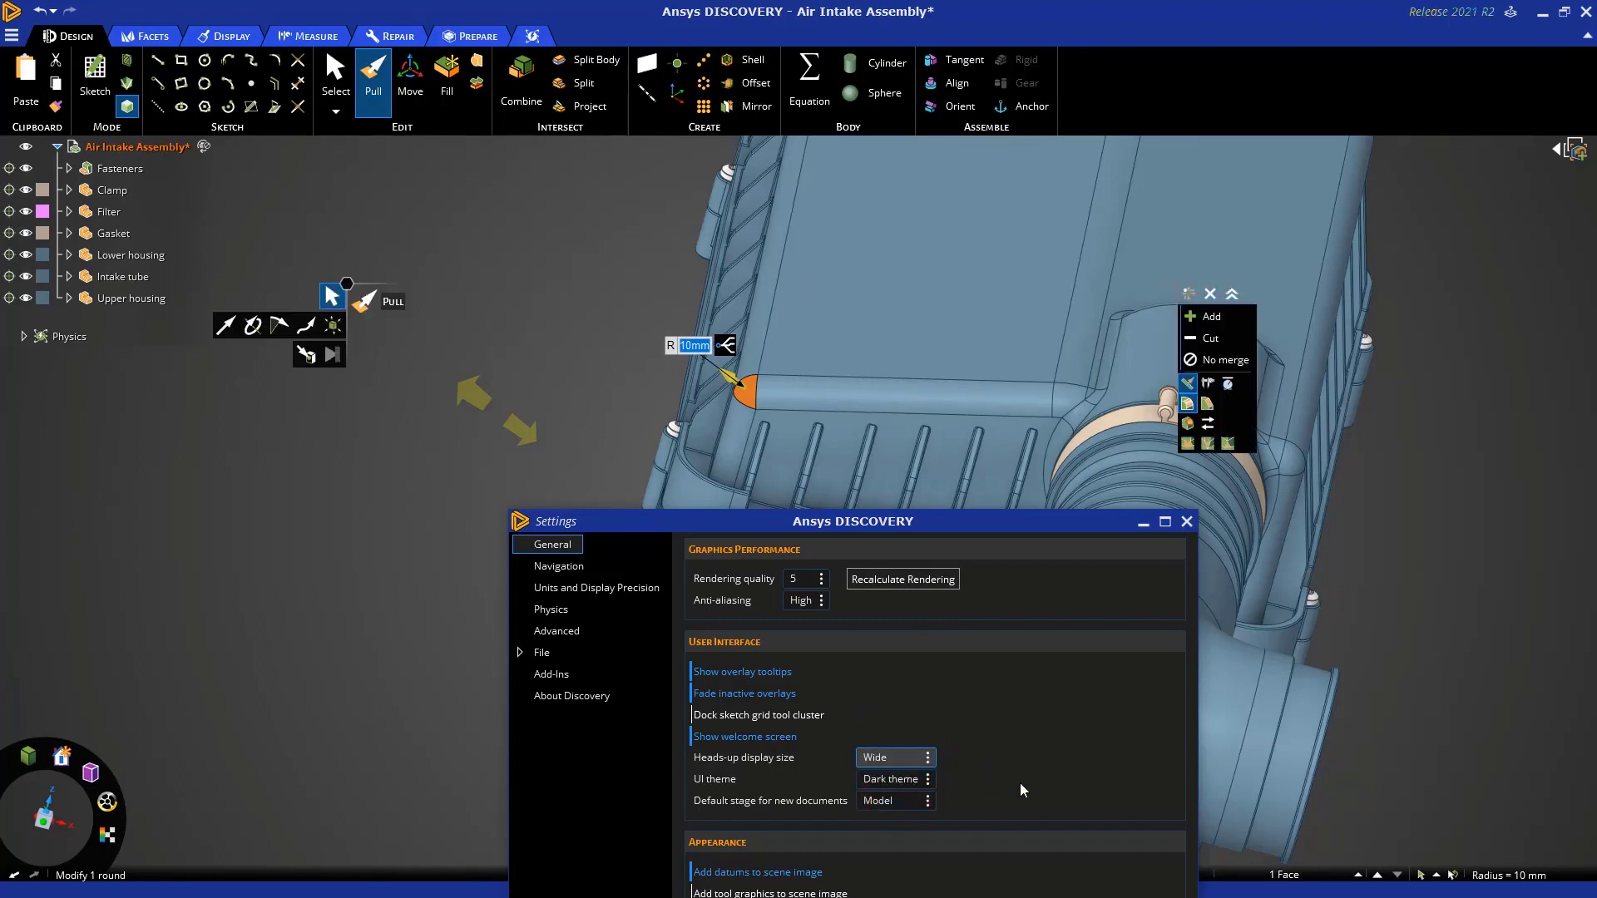
left_click(928, 759)
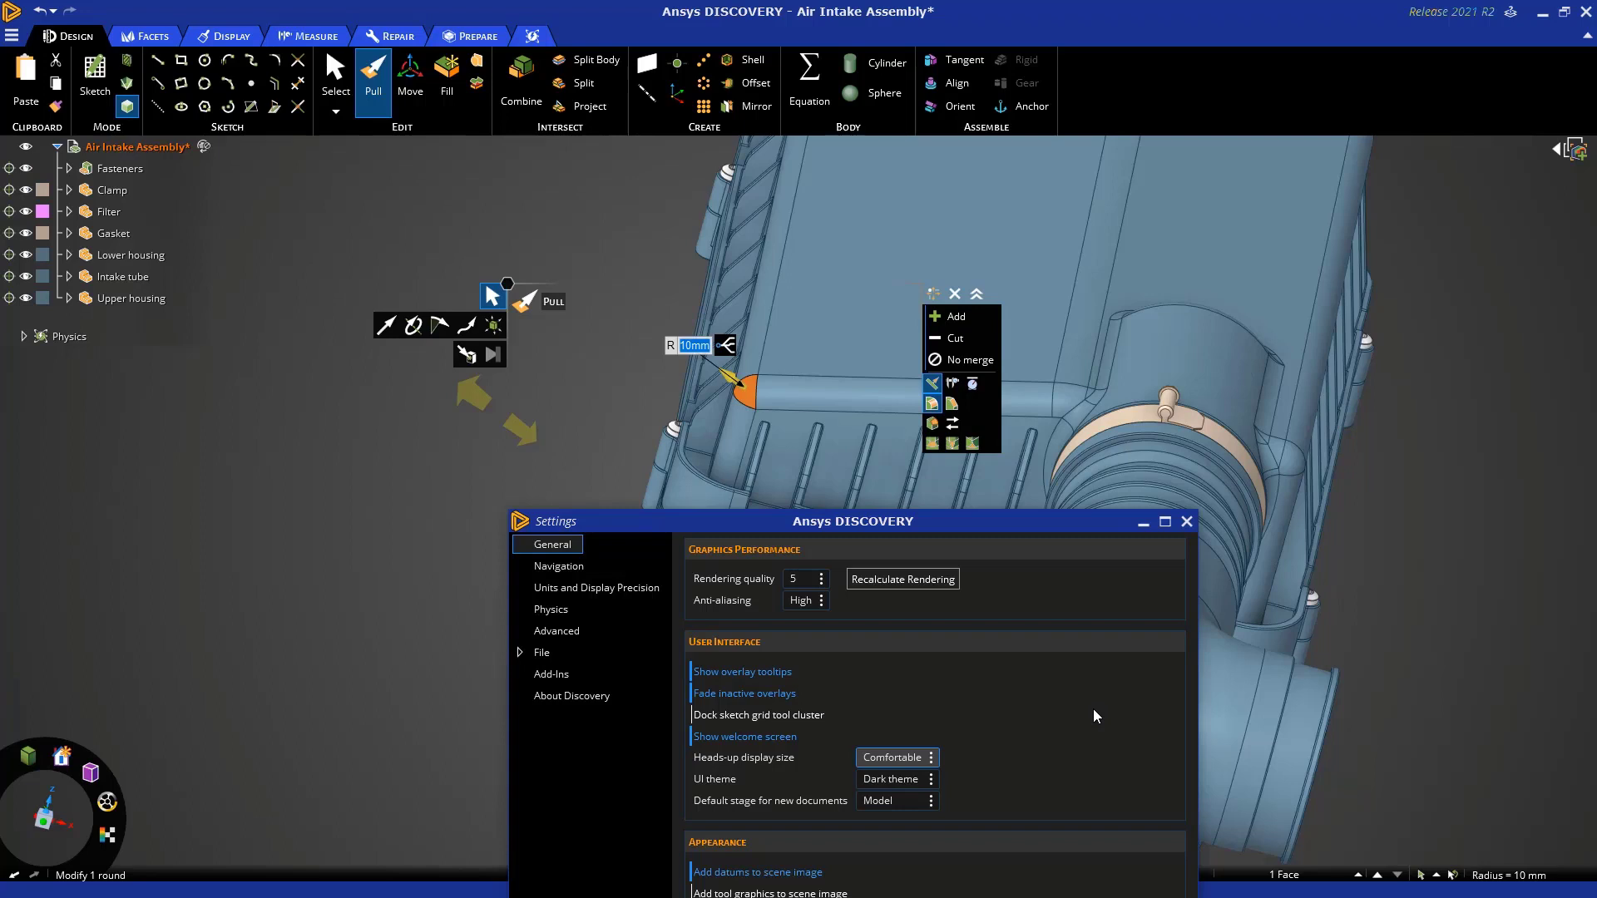
left_click(1187, 522)
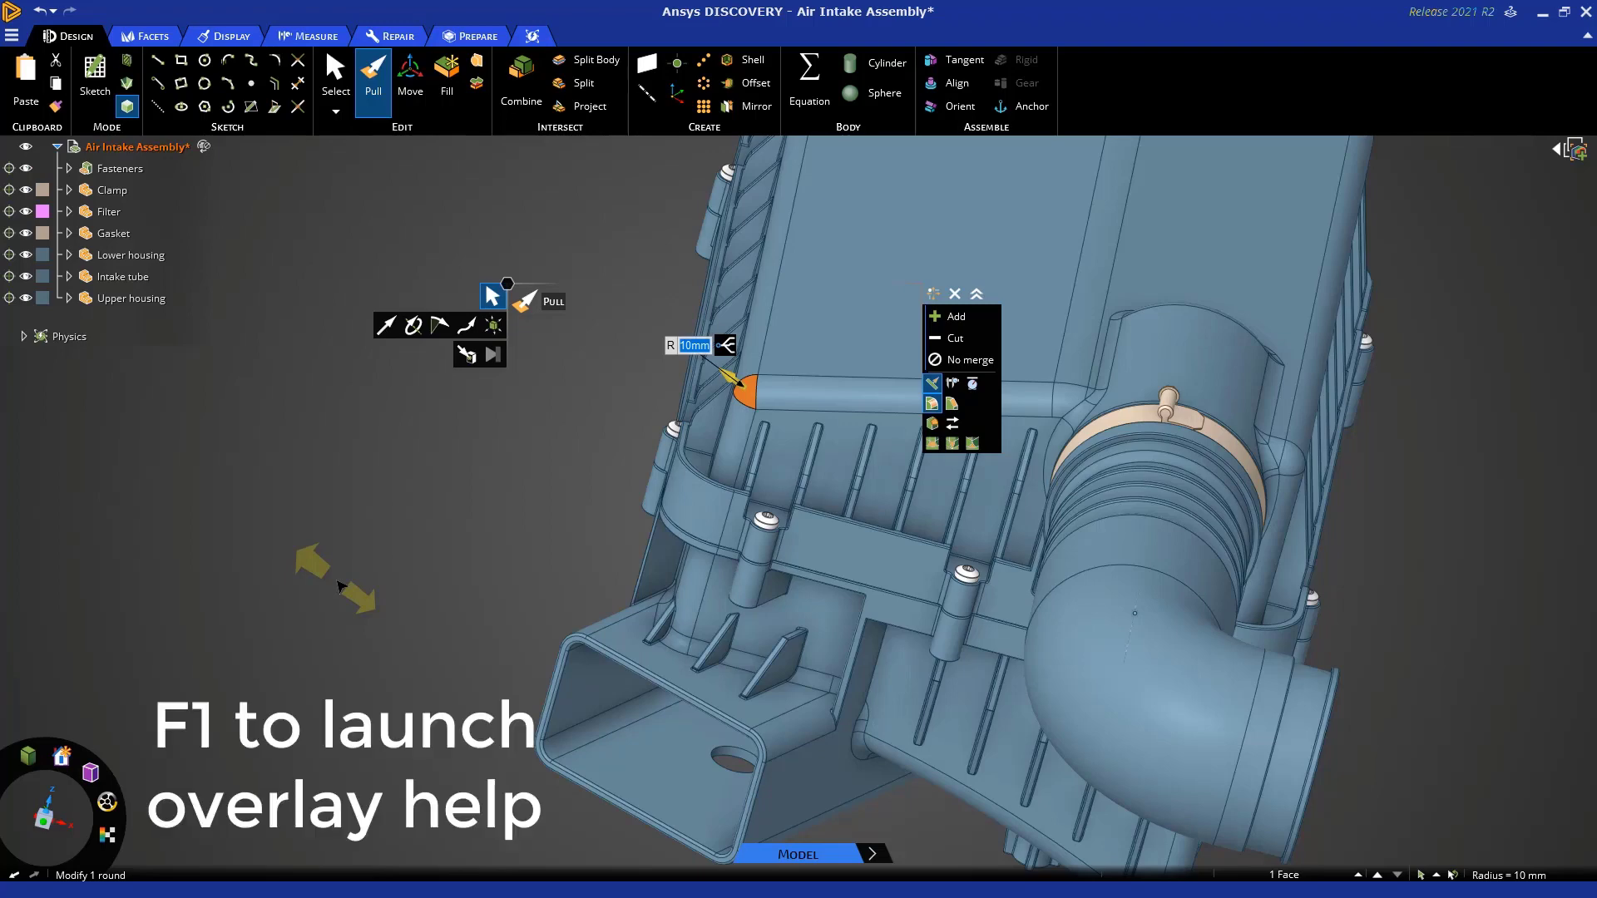
key("F1")
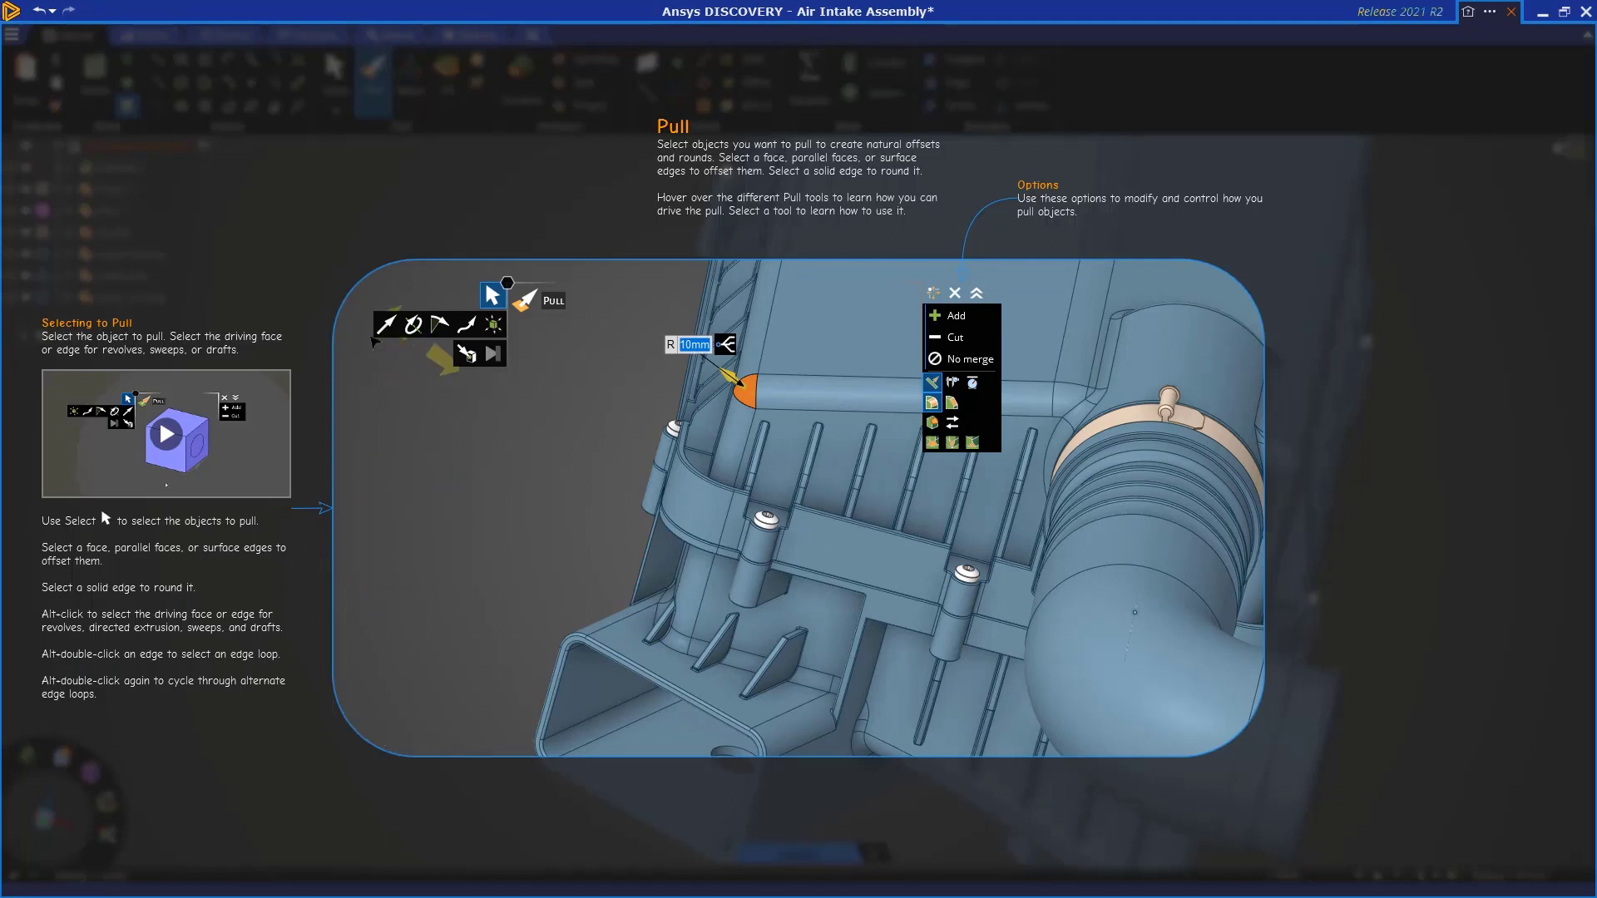
mouse_move(388, 333)
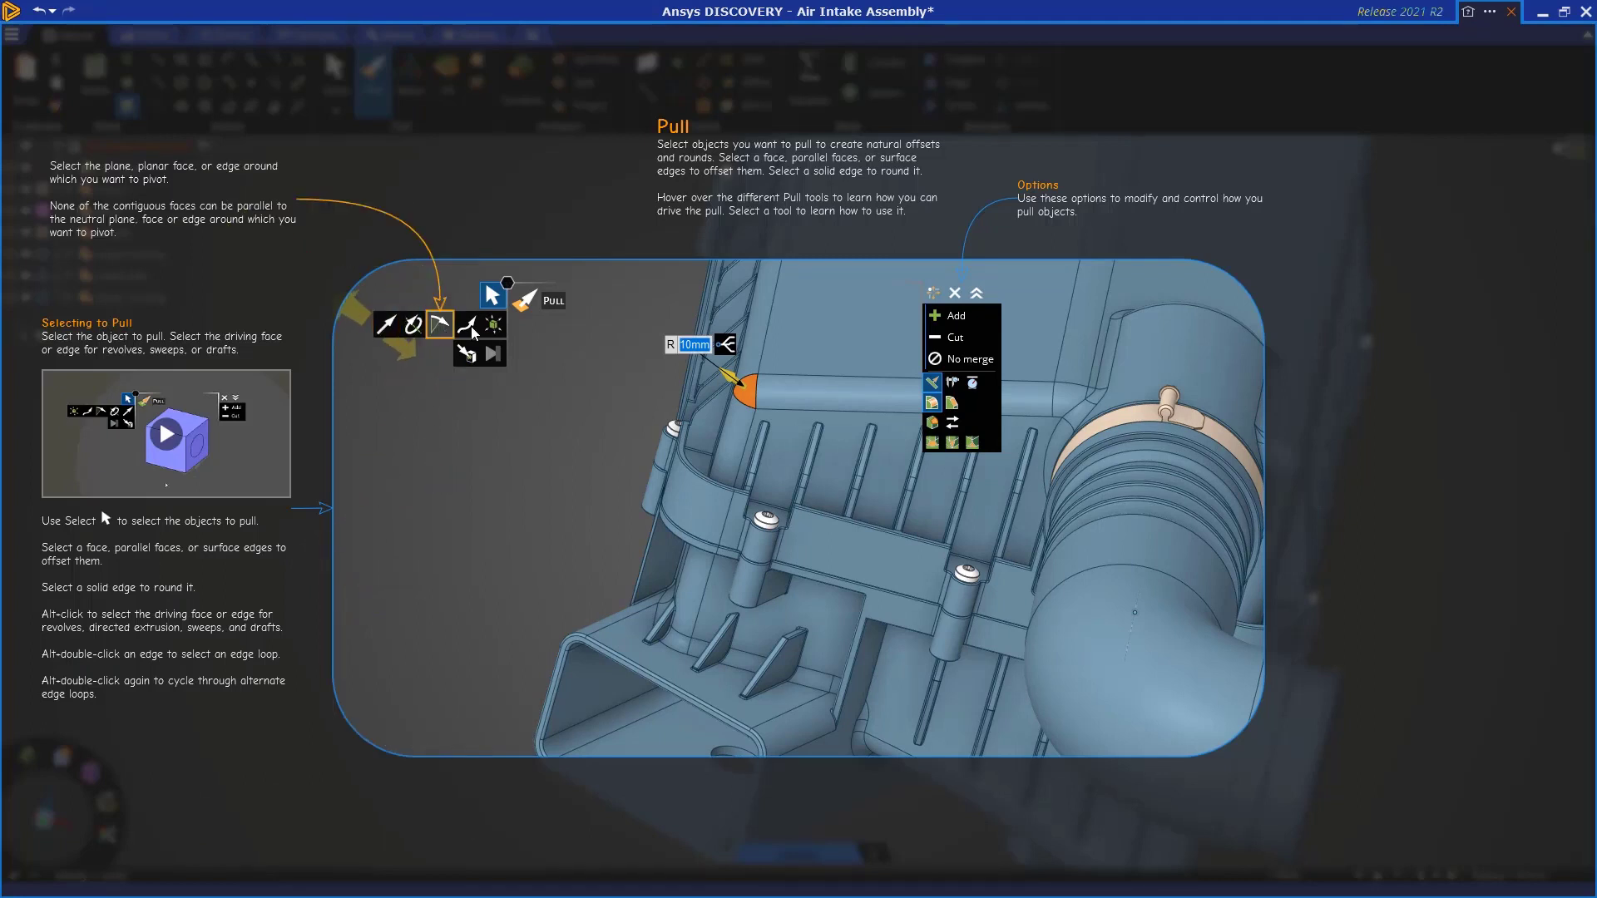
mouse_move(473, 337)
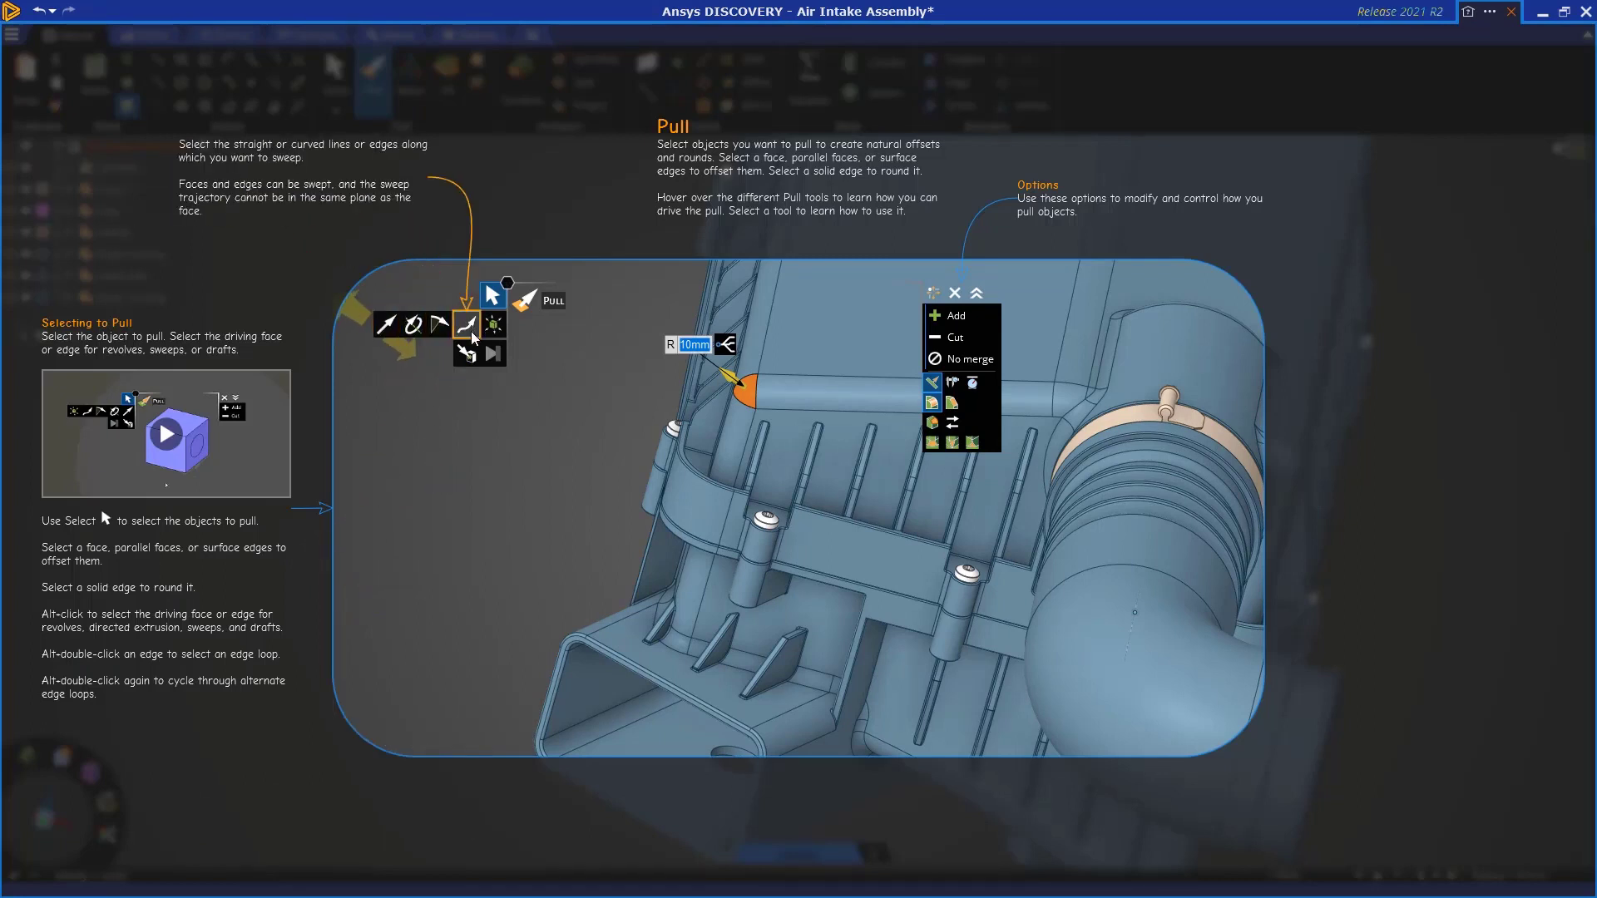
left_click(1512, 14)
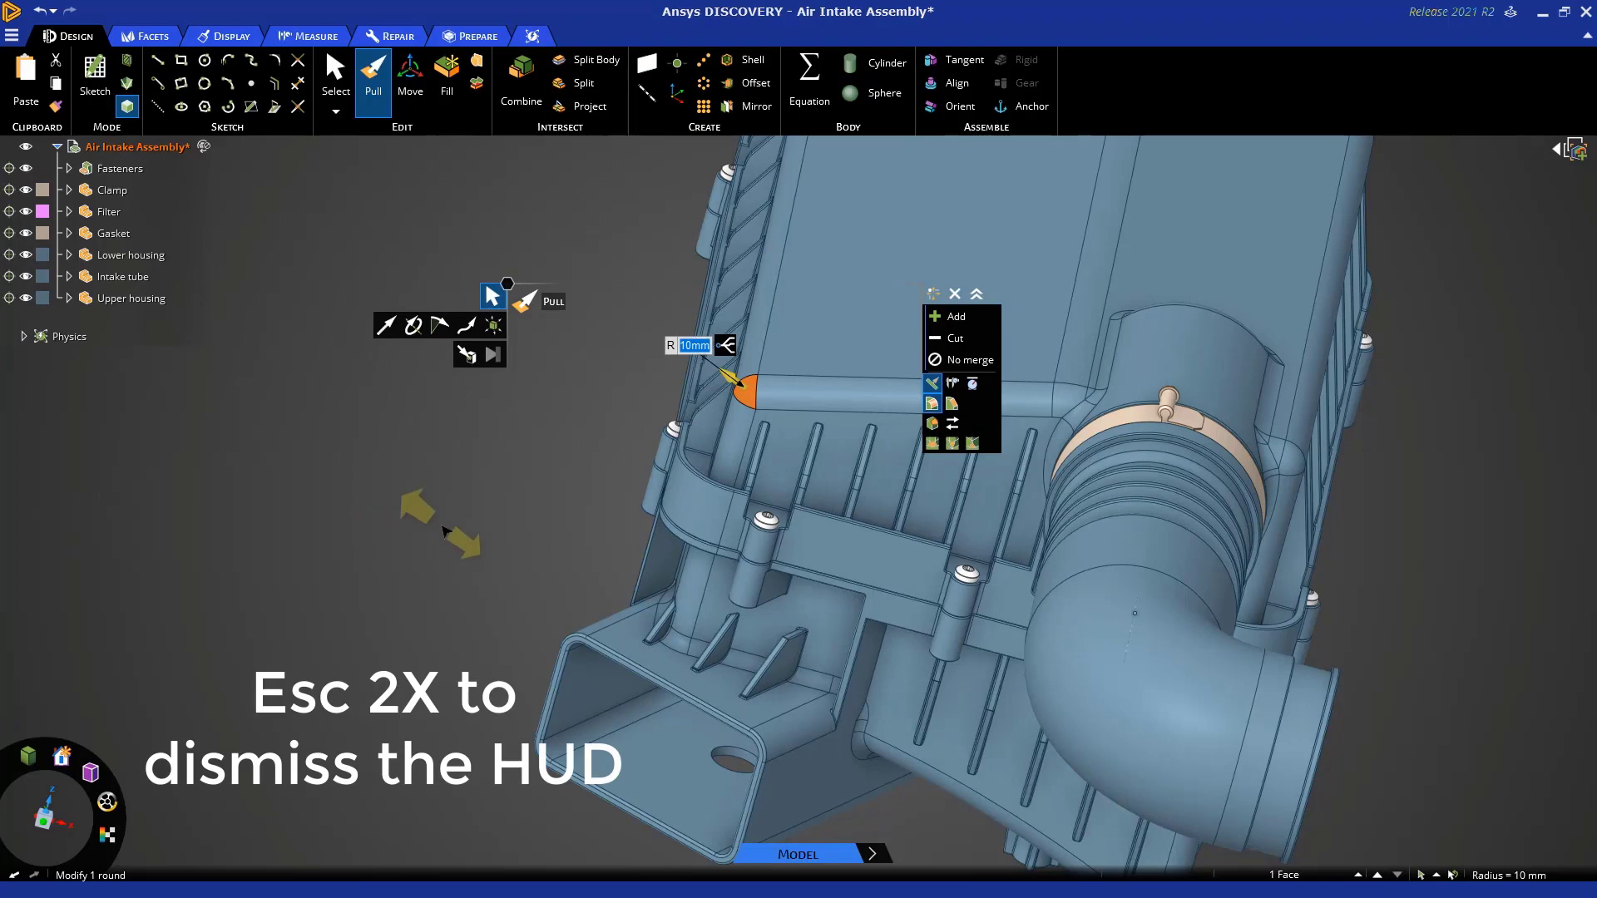
Dismiss the Pull controls with Esc and return to the home view with H.
key("Escape")
key("Escape")
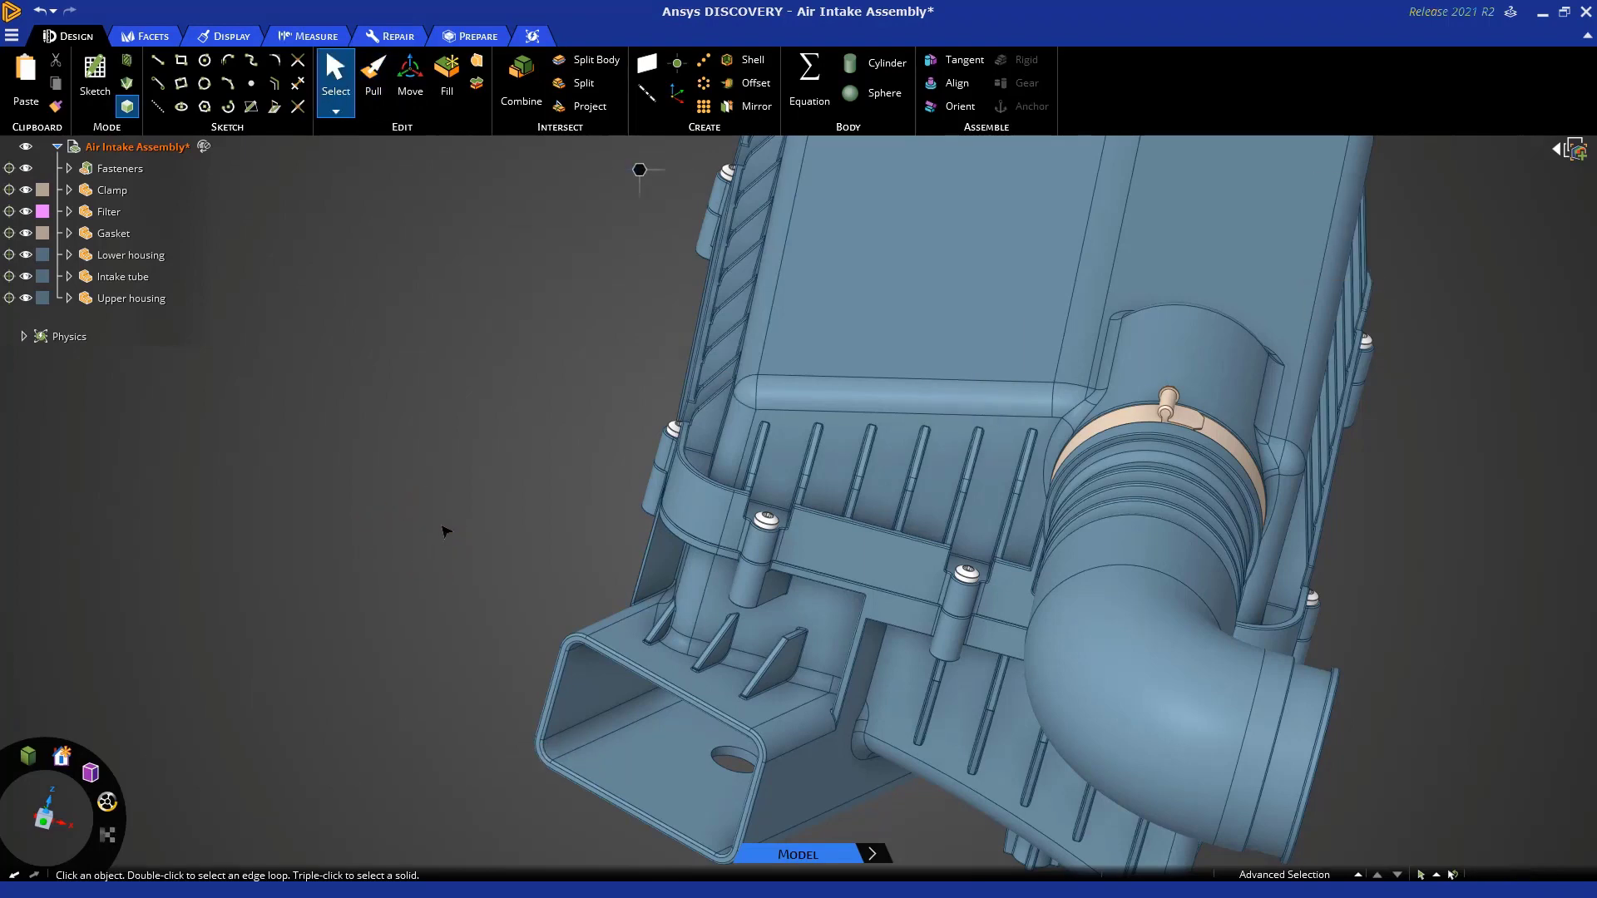
key("h")
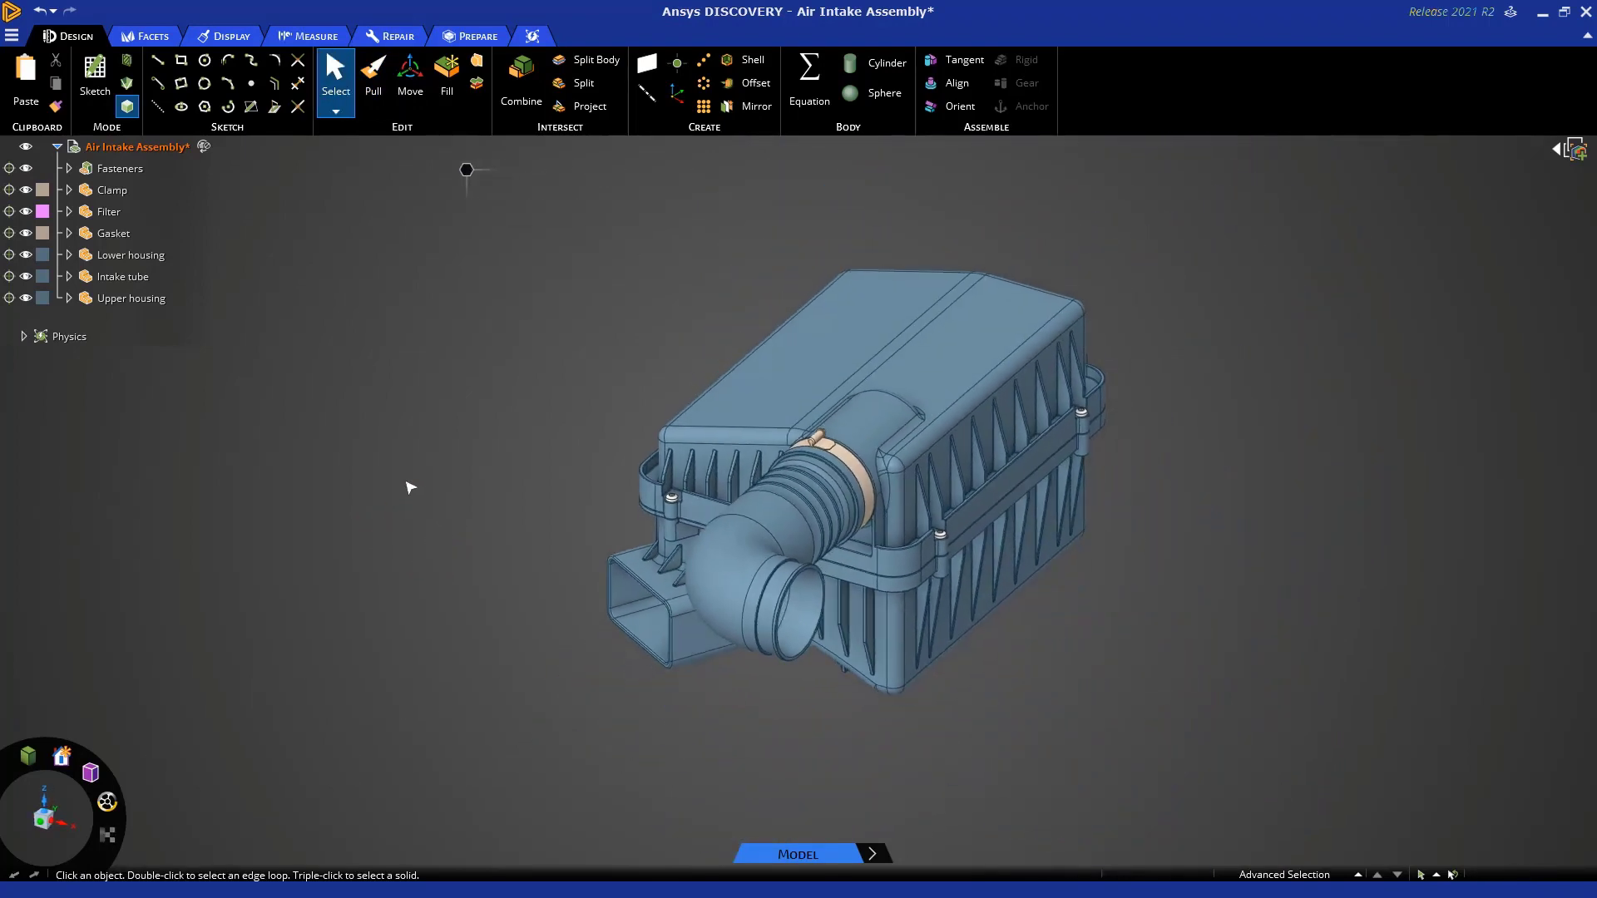